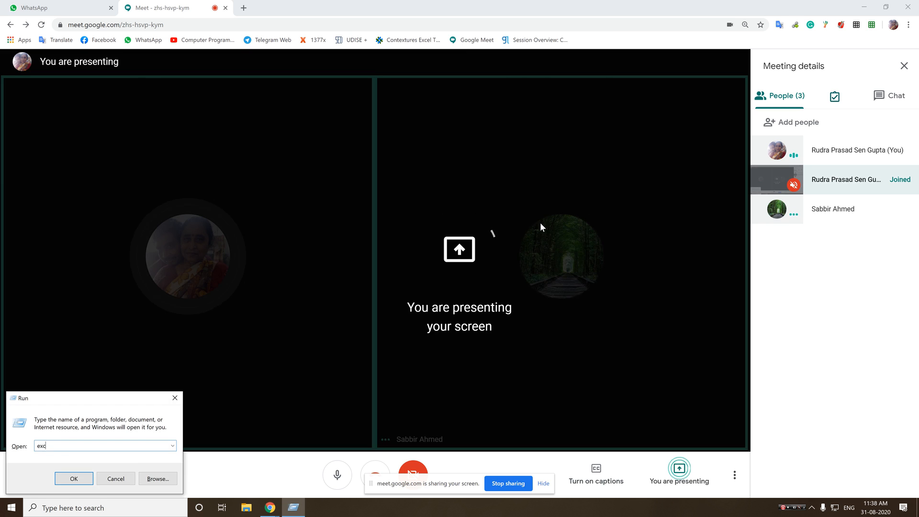
# - Launch Excel maximized, open the recent workbook CITA Excel 2020.xlsx and show its Data Type sheet
pyautogui.press('Return')
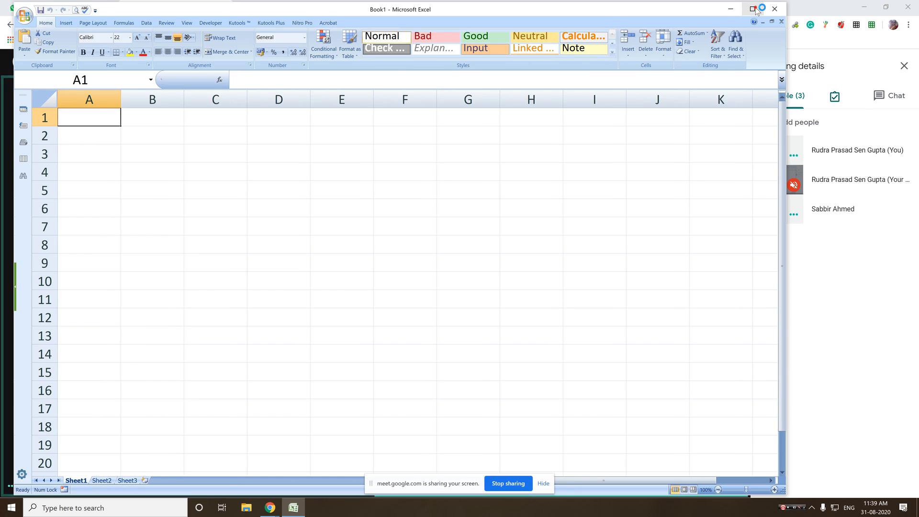
pyautogui.click(753, 8)
pyautogui.click(10, 11)
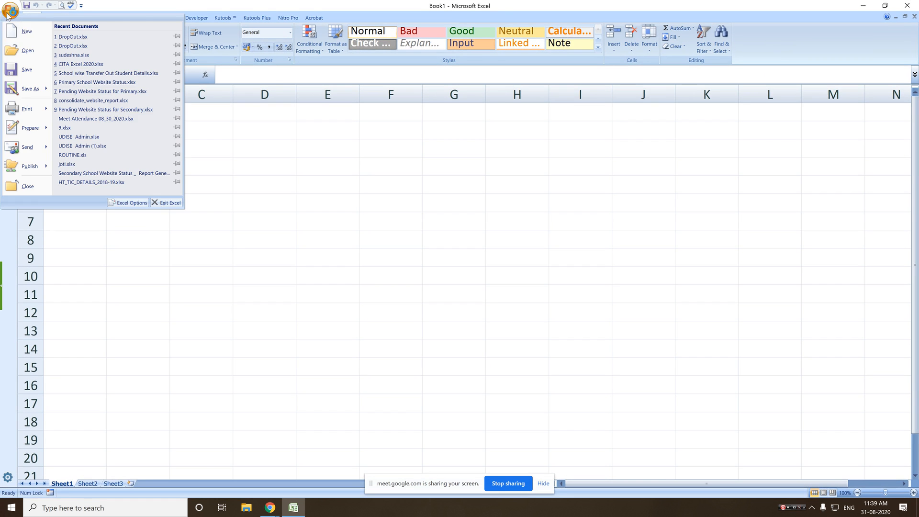
pyautogui.click(75, 64)
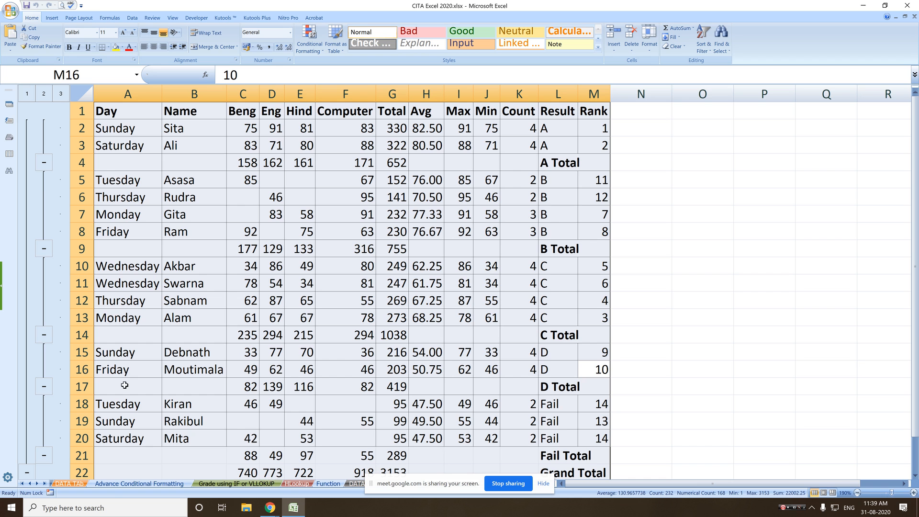
pyautogui.click(21, 484)
pyautogui.click(67, 483)
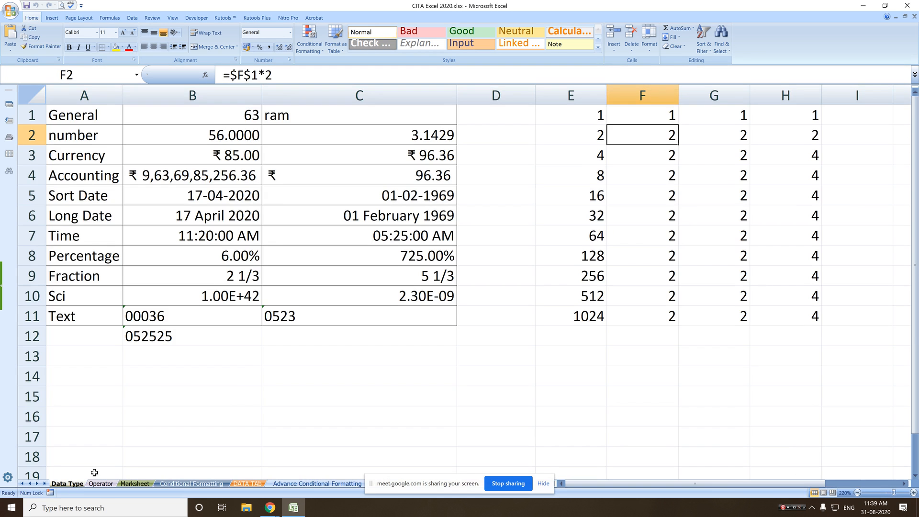
# - Examine the data type names in A1:A11 and the list of number formats available for cell C10
pyautogui.click(249, 390)
pyautogui.moveTo(87, 118); pyautogui.dragTo(92, 306)
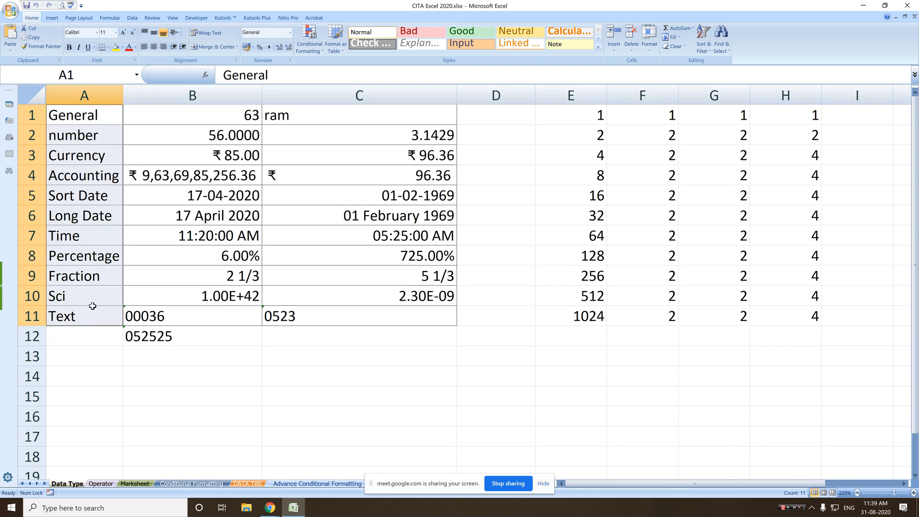
pyautogui.click(282, 293)
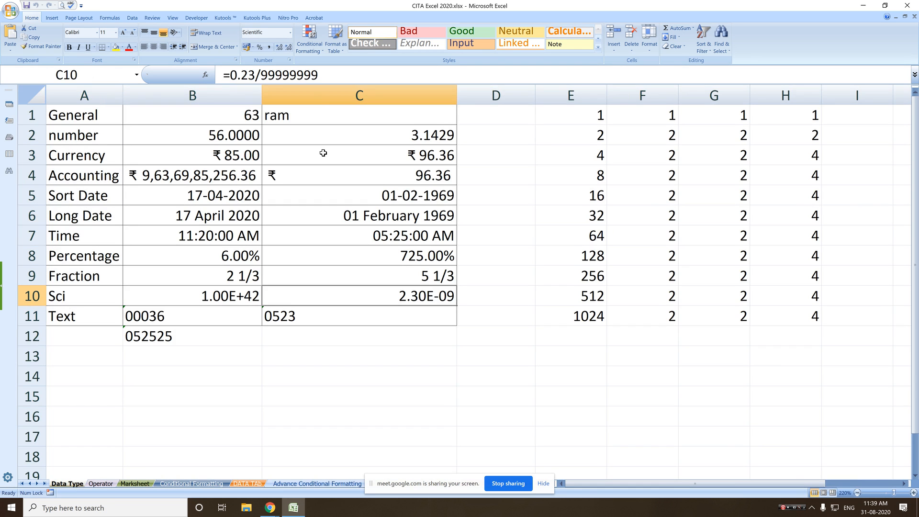
pyautogui.click(291, 32)
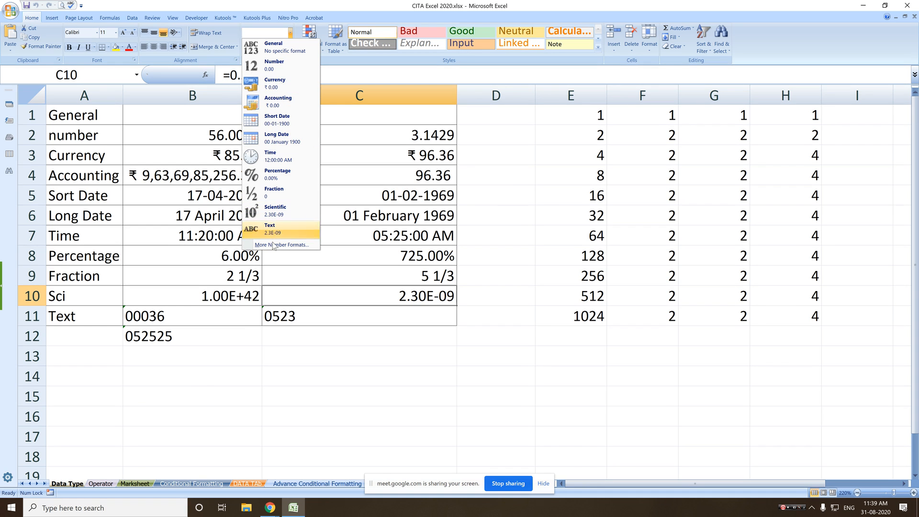
pyautogui.click(205, 391)
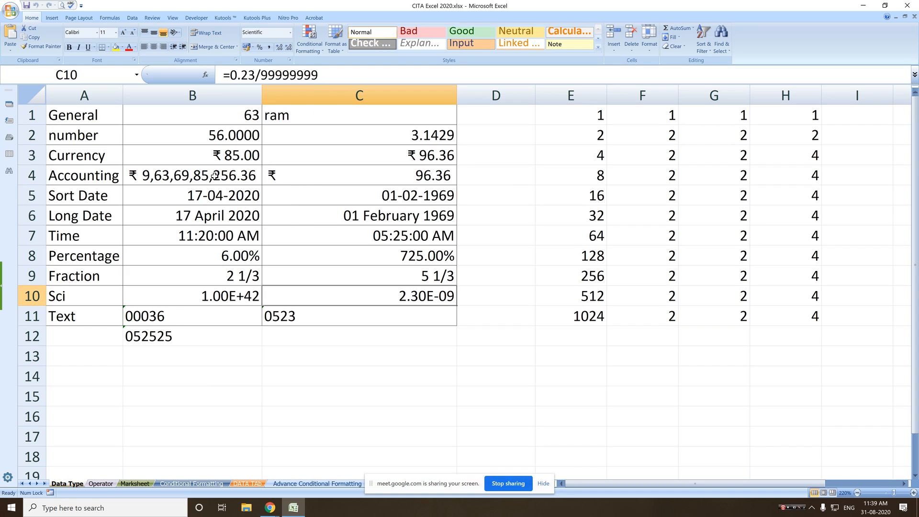
# - Fill the data type names and sample values in A1:B11 with light blue
pyautogui.moveTo(85, 115); pyautogui.dragTo(217, 319)
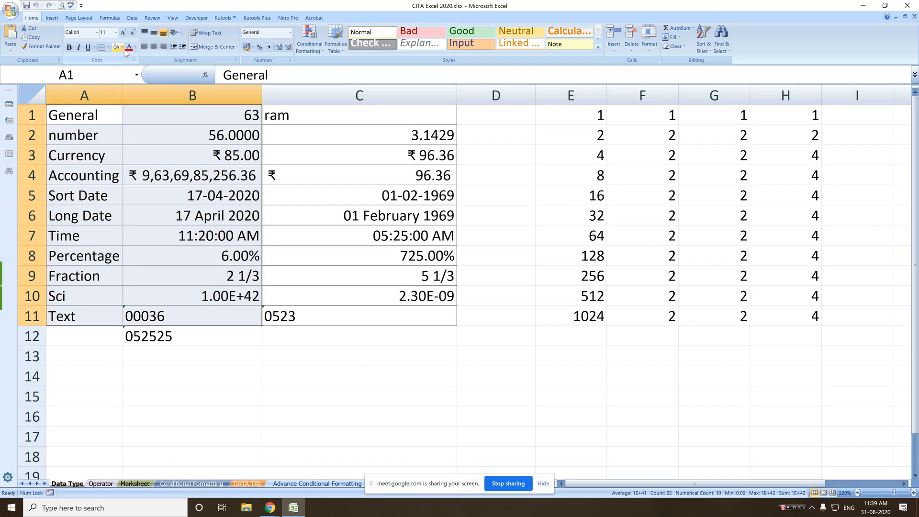
pyautogui.click(123, 47)
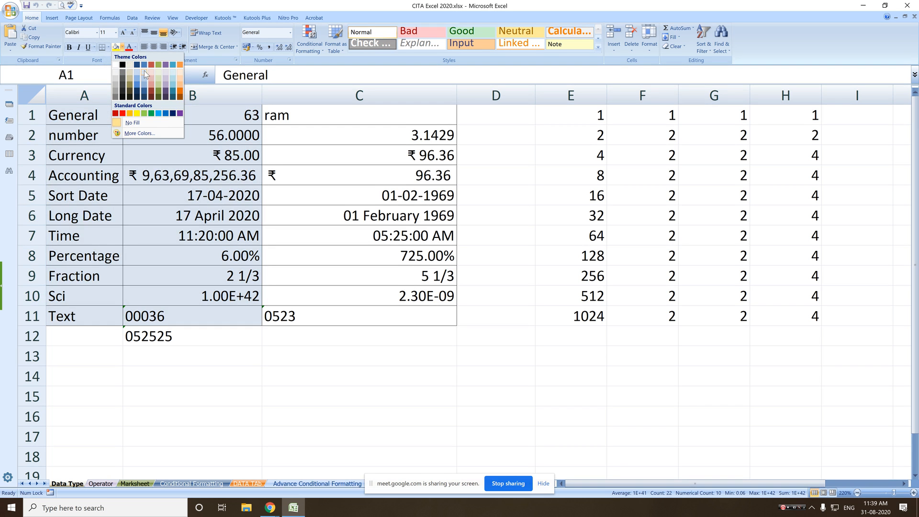
pyautogui.click(145, 71)
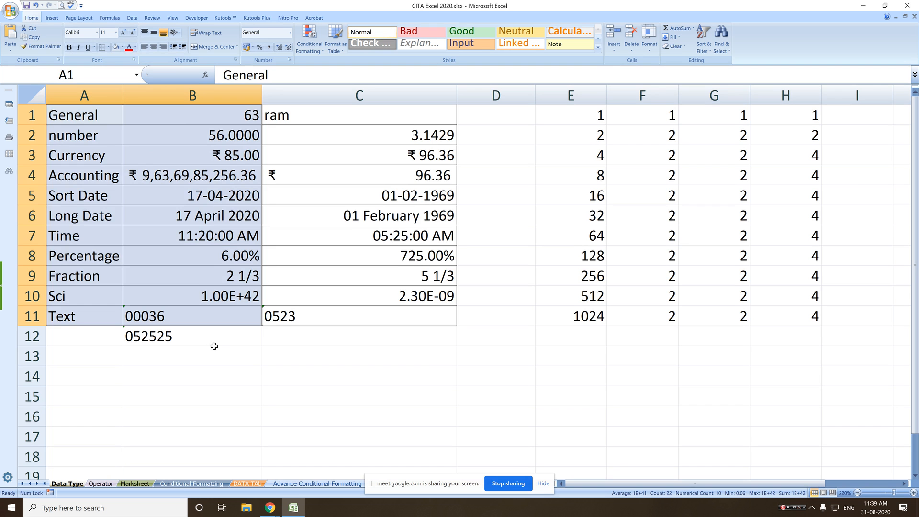
pyautogui.click(217, 389)
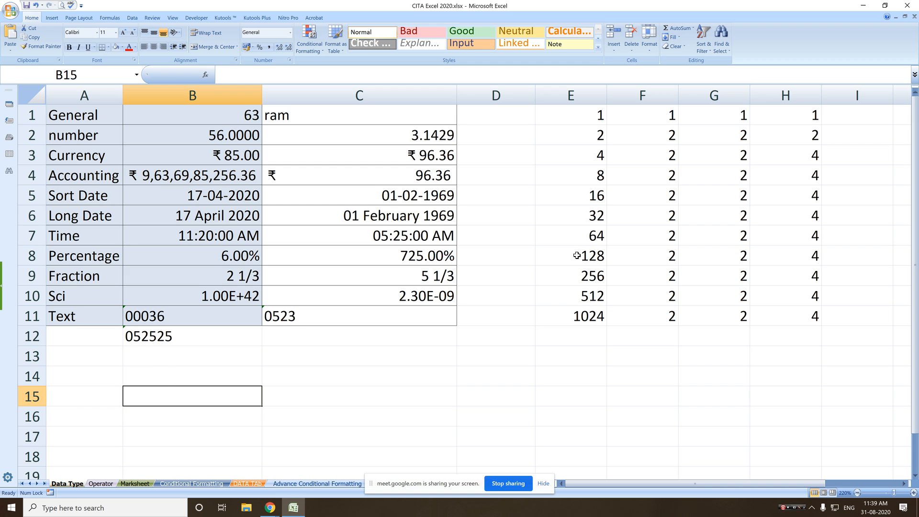
# - Fill the number block E1:H11 with the same light blue
pyautogui.moveTo(595, 114); pyautogui.dragTo(786, 309)
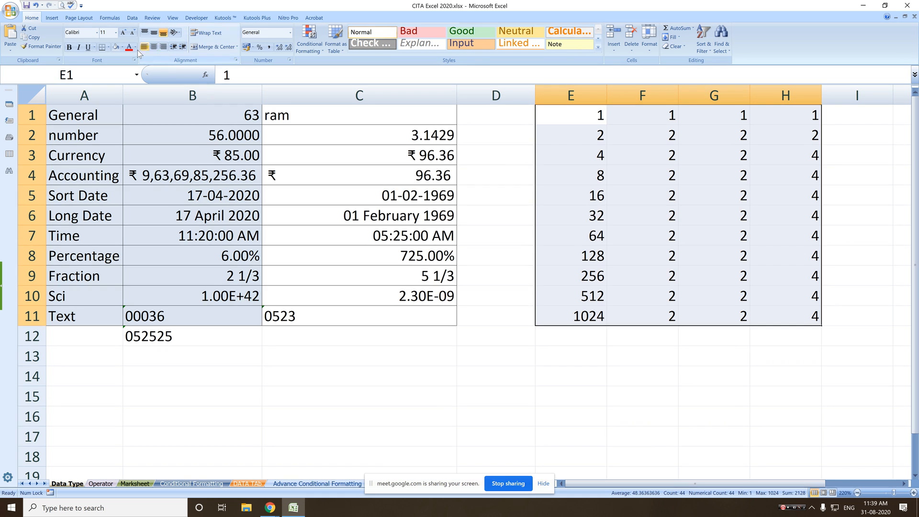
pyautogui.click(116, 48)
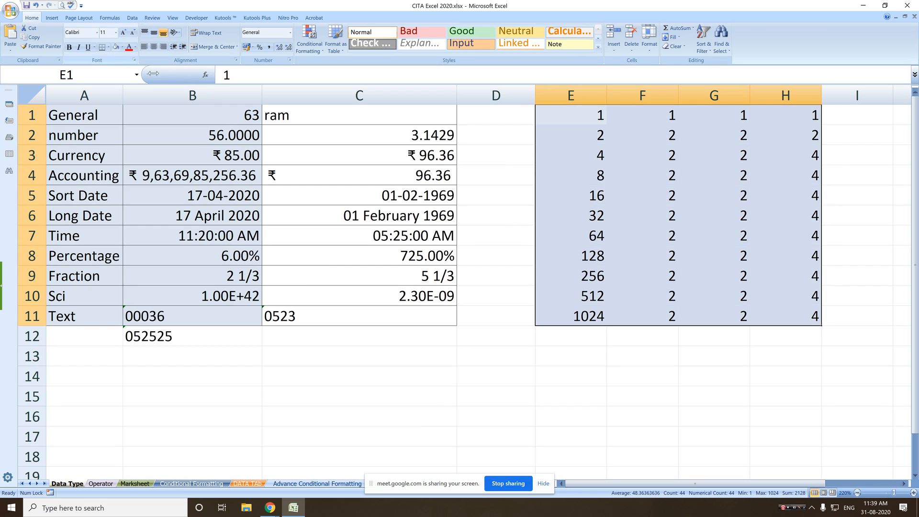
pyautogui.click(369, 389)
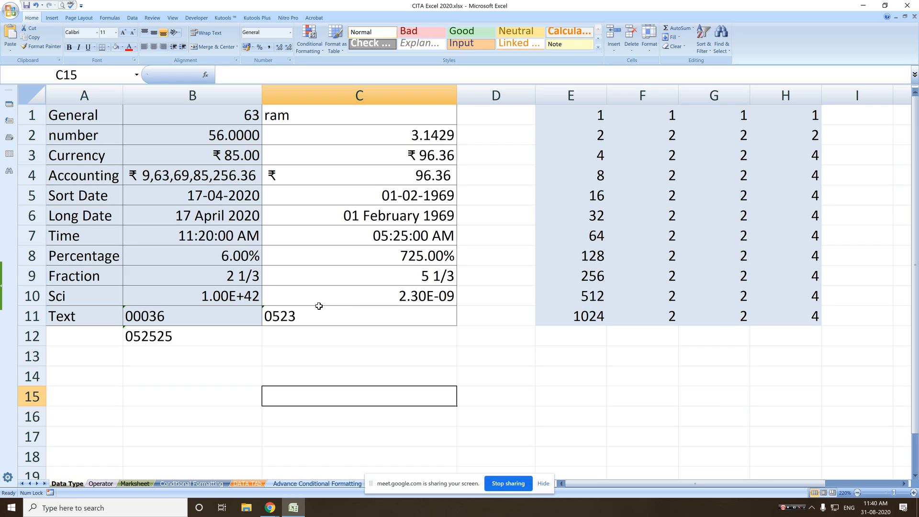
pyautogui.click(319, 376)
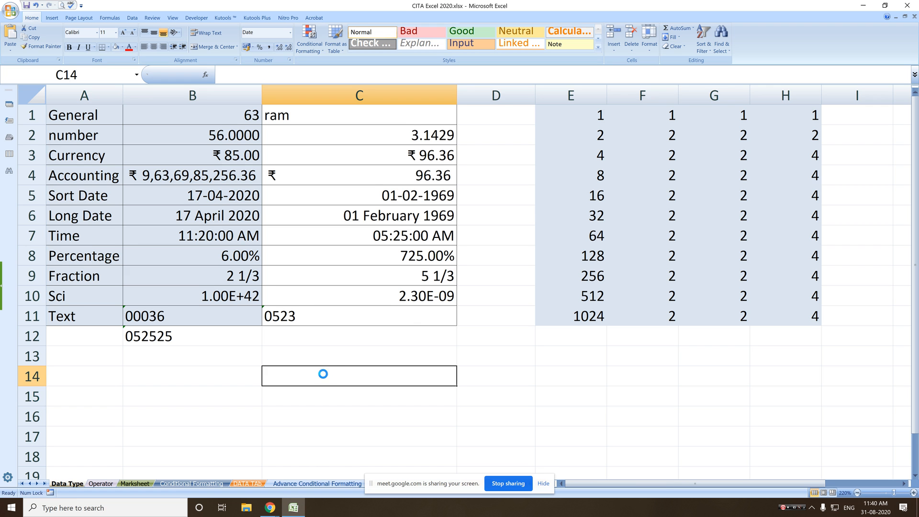
# - Apply All Borders to the number block E1:H11
pyautogui.moveTo(568, 113); pyautogui.dragTo(765, 308)
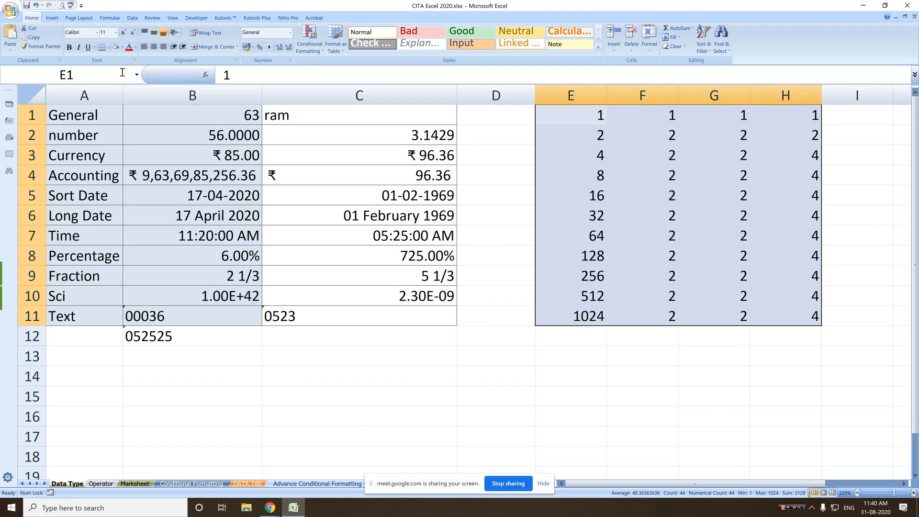
pyautogui.click(109, 48)
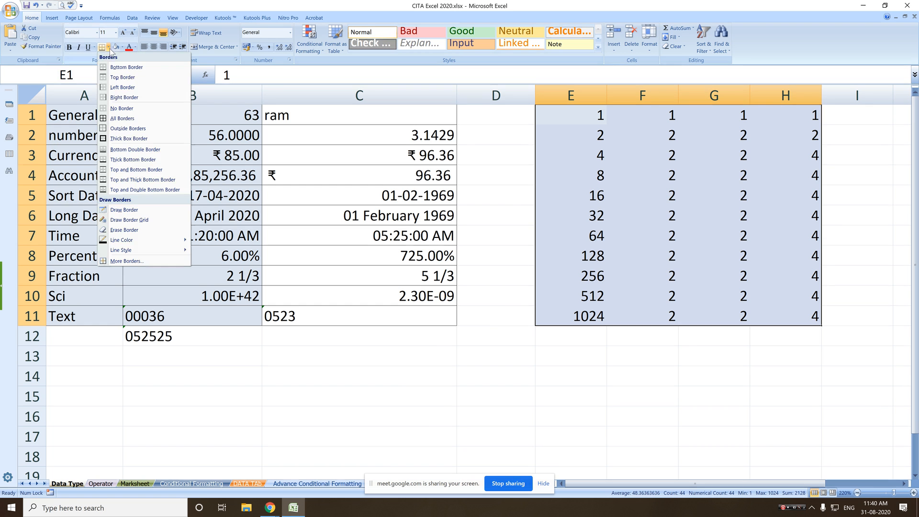
pyautogui.click(123, 118)
pyautogui.click(437, 414)
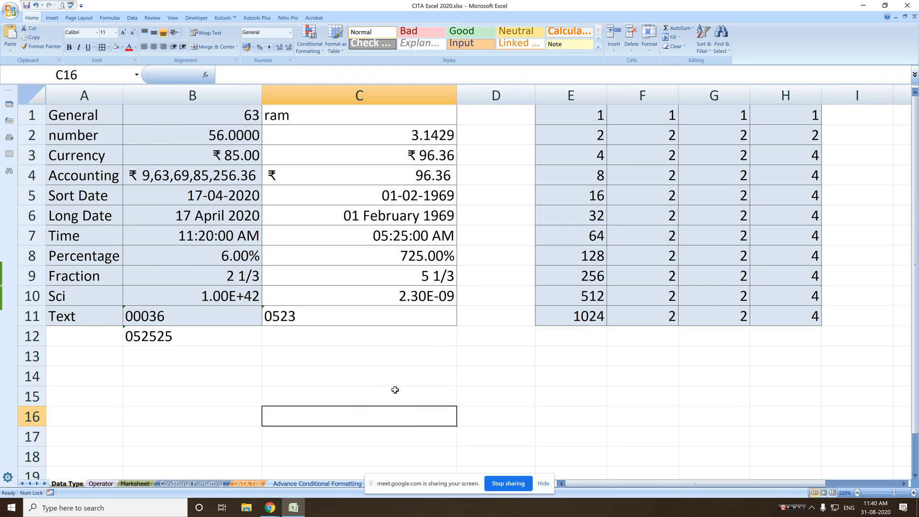
# - Switch to WhatsApp Web in Chrome, listen to the two voice messages in the contact's chat, and return to Excel
pyautogui.click(263, 506)
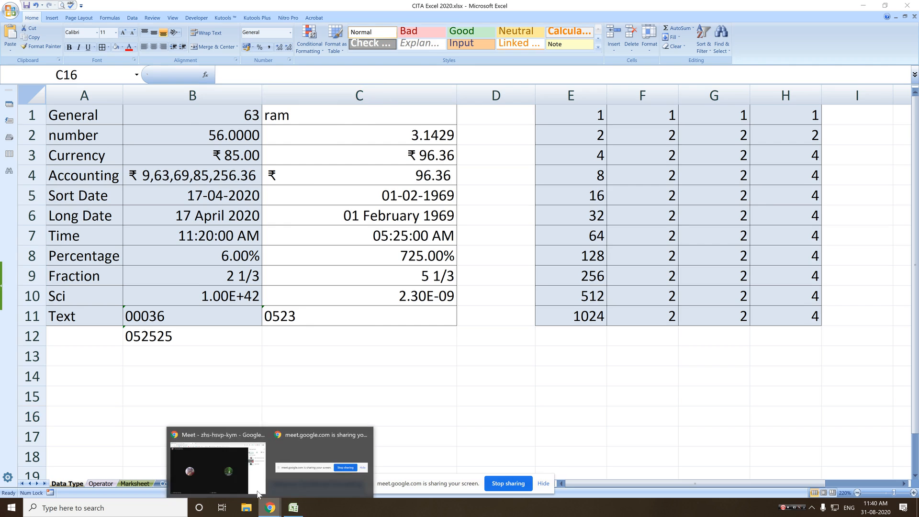
pyautogui.click(214, 473)
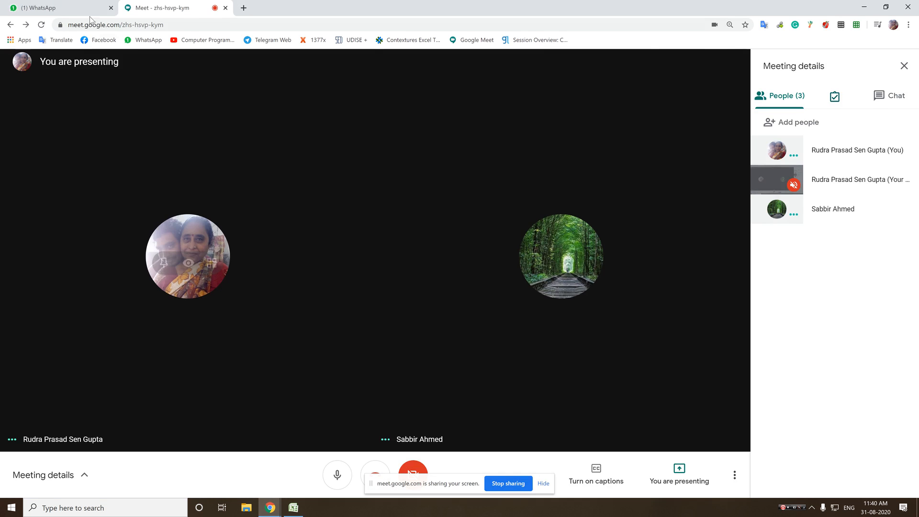
pyautogui.click(87, 9)
pyautogui.click(220, 181)
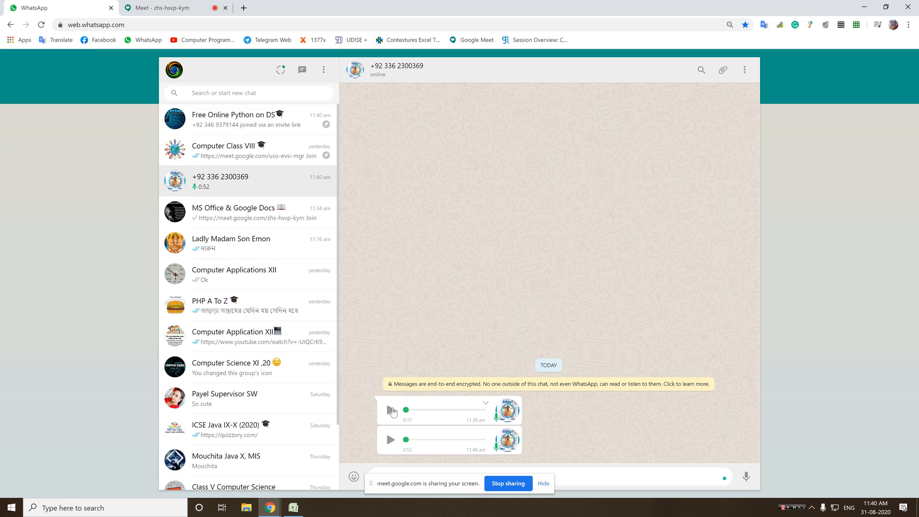
pyautogui.click(391, 411)
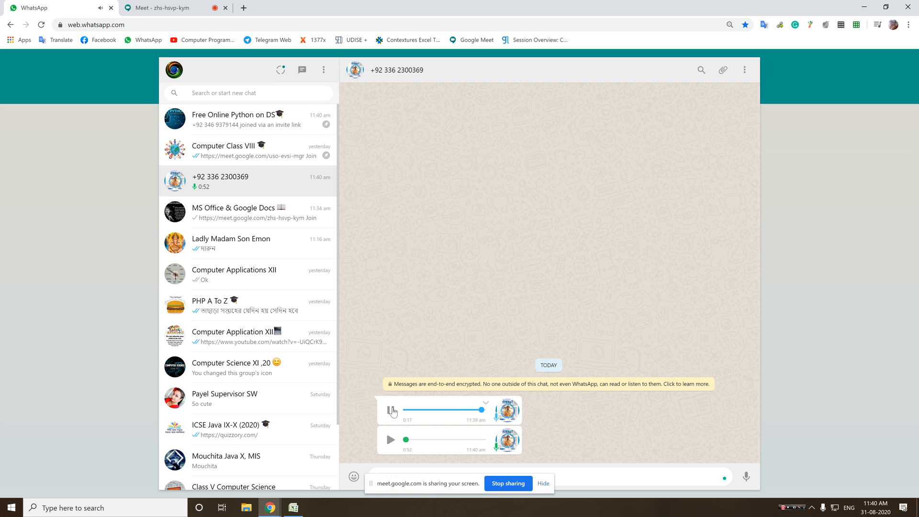
pyautogui.click(390, 439)
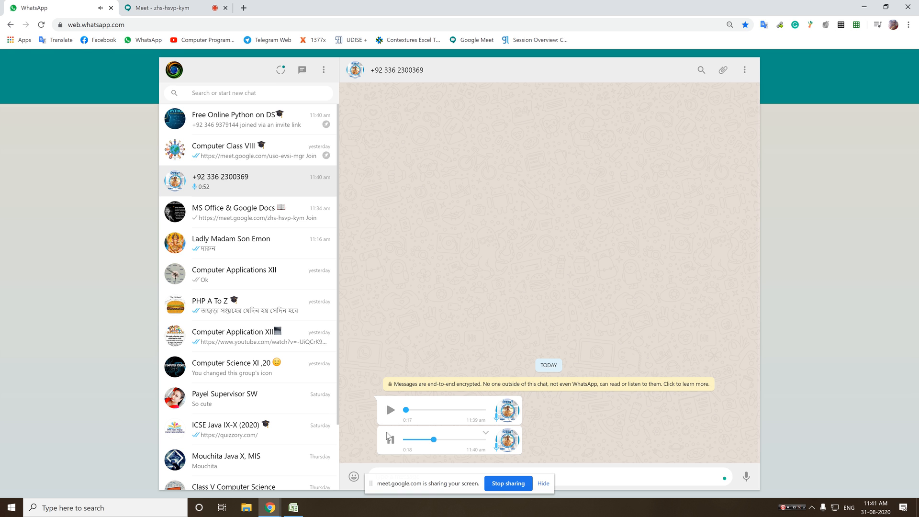
pyautogui.click(391, 442)
pyautogui.click(864, 7)
# - Enter the text we in the General cell B1, and replace it with the number 23
pyautogui.click(390, 364)
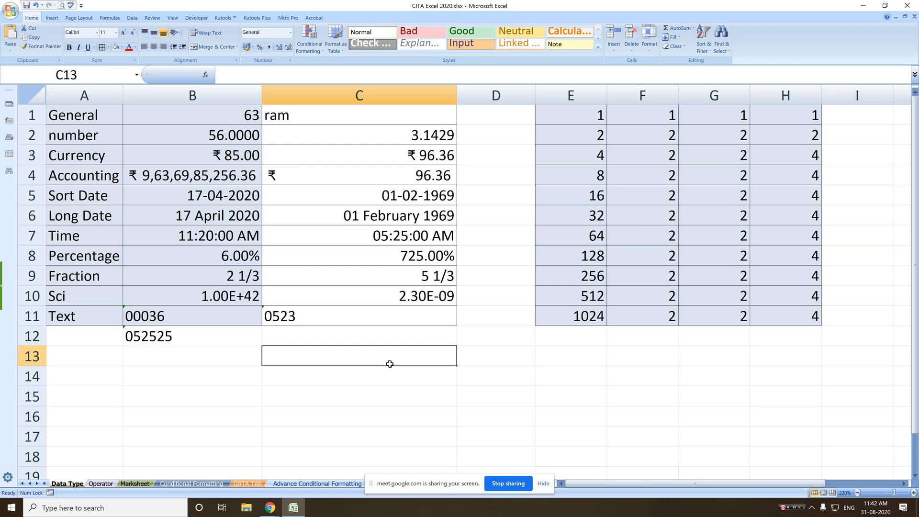
pyautogui.press('Up')
pyautogui.press('Up')
pyautogui.press('Up')
pyautogui.press('Up')
pyautogui.press('Left')
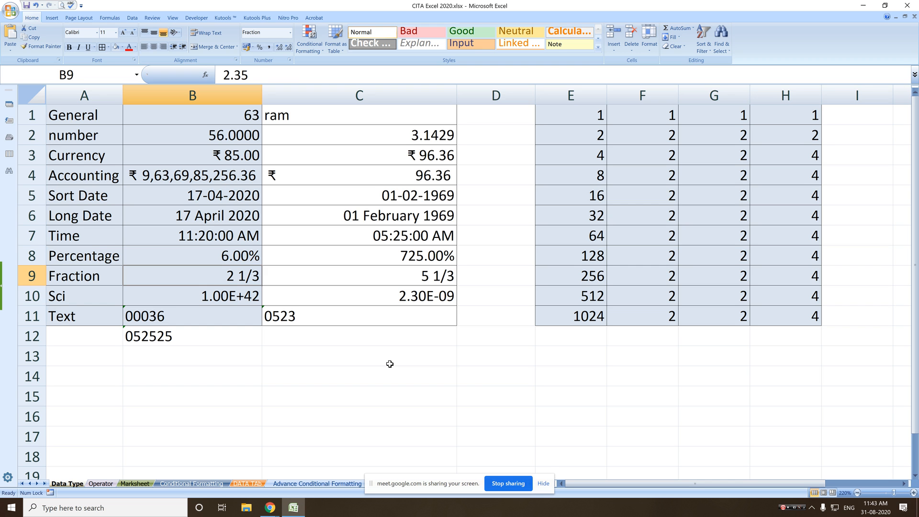
pyautogui.press('Up')
pyautogui.press('Up')
pyautogui.press('Up')
pyautogui.press('Up')
pyautogui.press('Up')
pyautogui.press('Up')
pyautogui.press('Up')
pyautogui.press('Up')
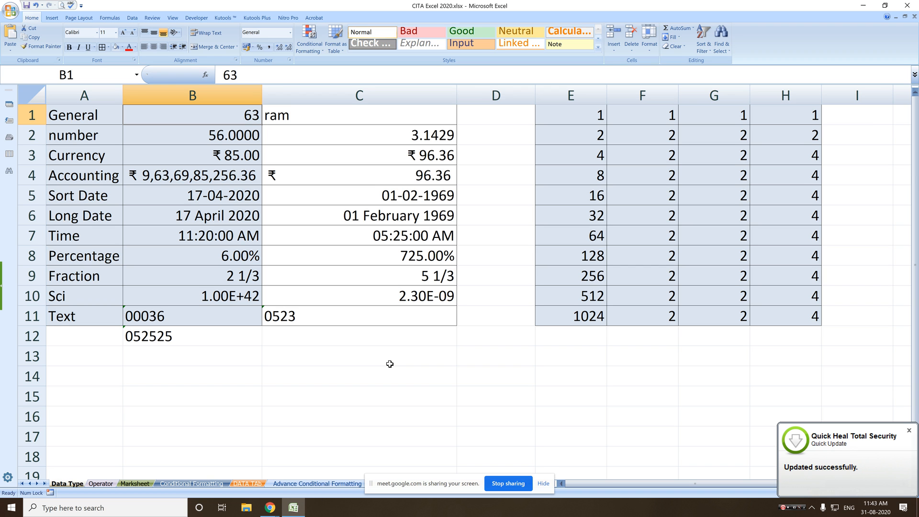
pyautogui.write('we')
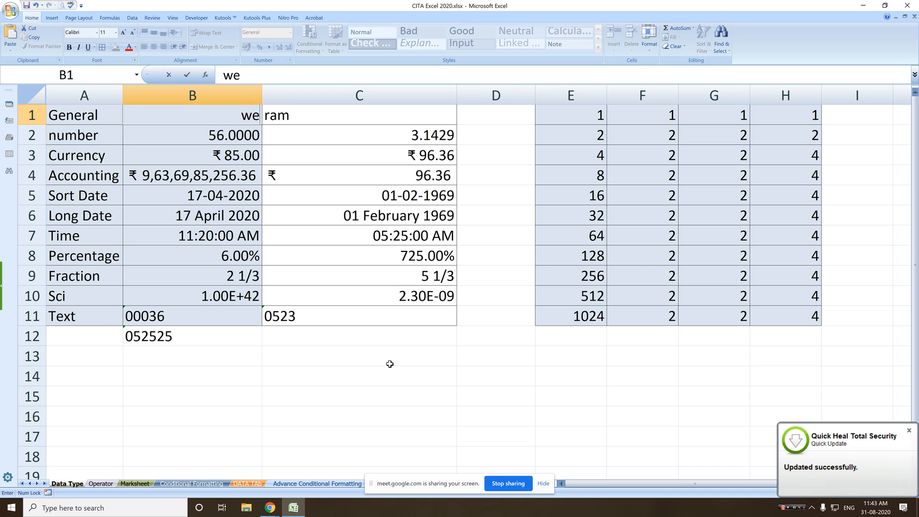
pyautogui.press('Return')
pyautogui.press('Up')
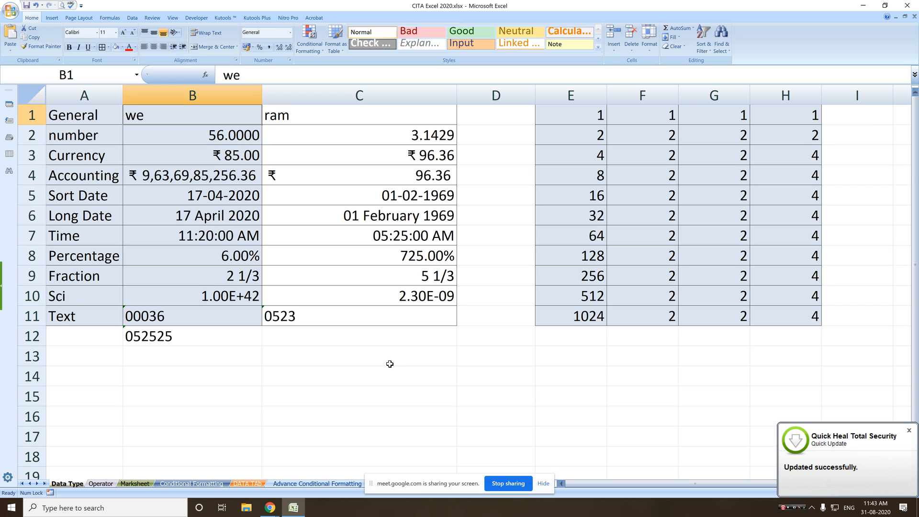
pyautogui.write('23')
pyautogui.press('Return')
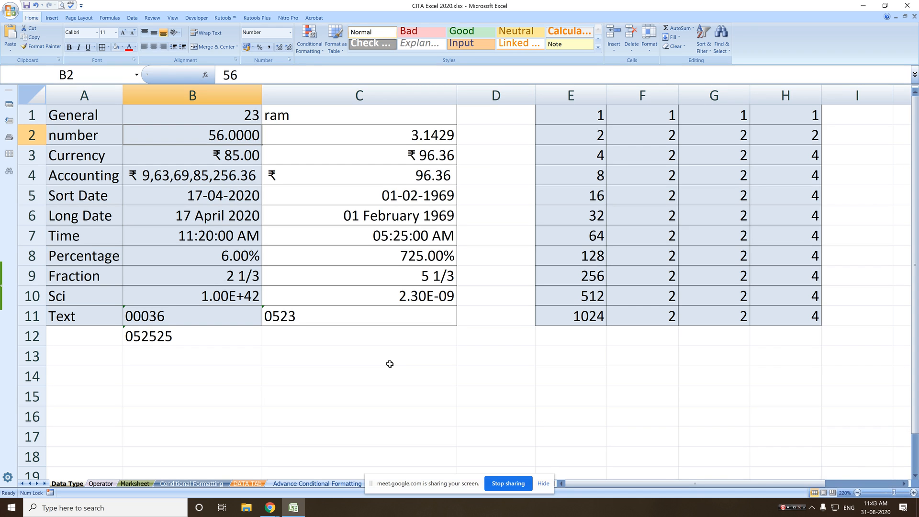
# - Enter the letter r in the number cell B2, and replace it with 34
pyautogui.write('r')
pyautogui.press('Return')
pyautogui.press('Up')
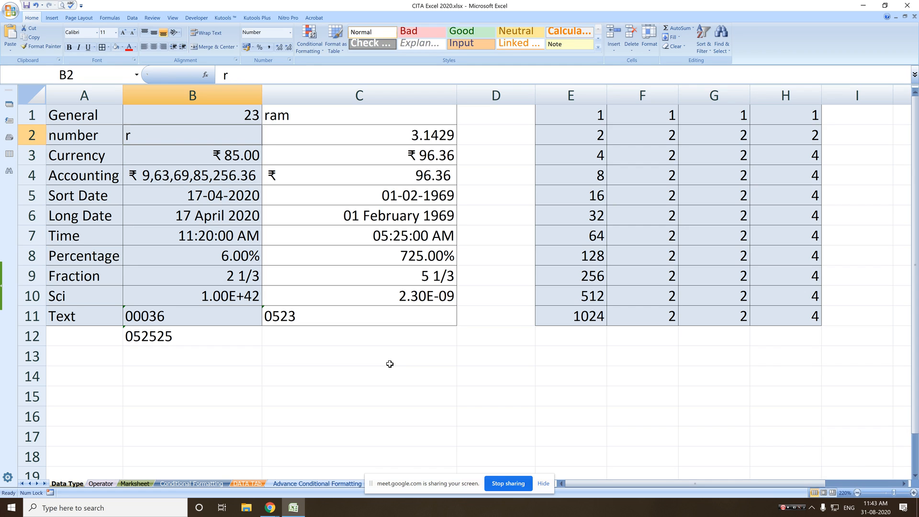
pyautogui.write('34')
pyautogui.press('Return')
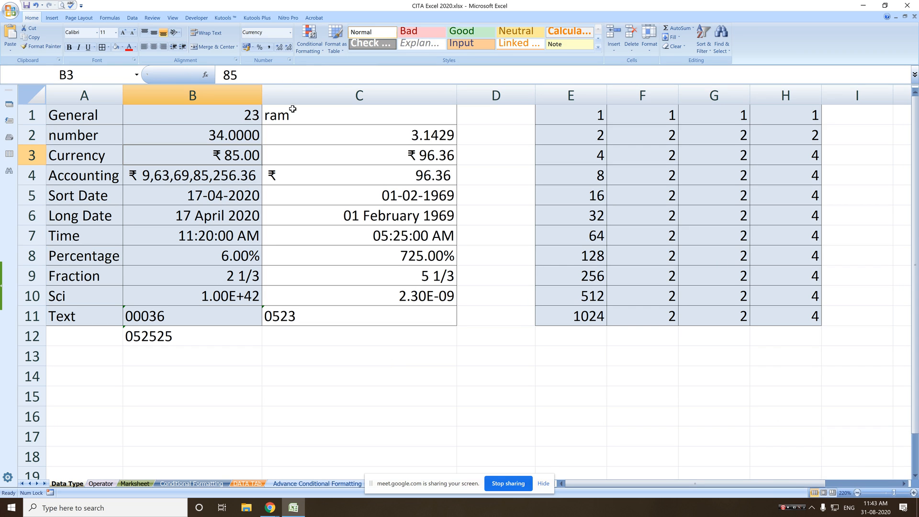
# - Reduce the currency value in B3 to one decimal place and extend the number in B2 to five decimal places
pyautogui.click(288, 47)
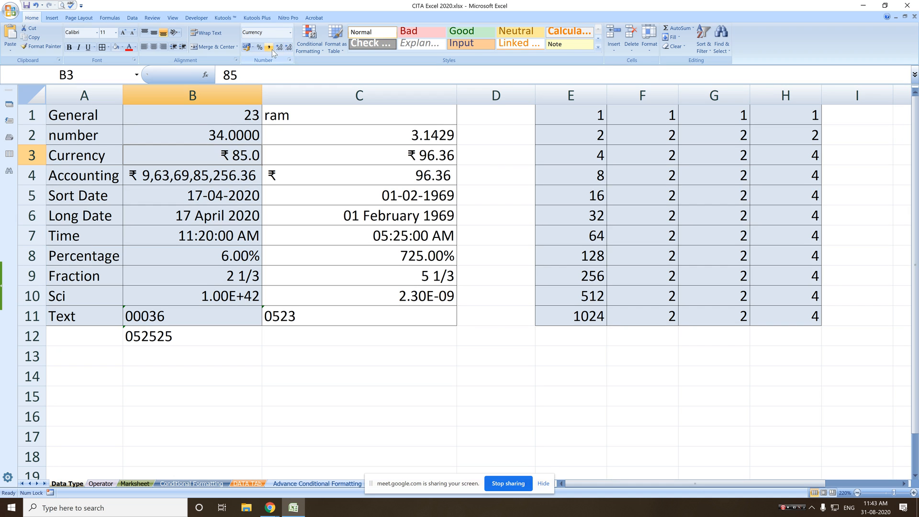
pyautogui.press('Up')
pyautogui.click(280, 48)
pyautogui.click(288, 49)
pyautogui.click(279, 48)
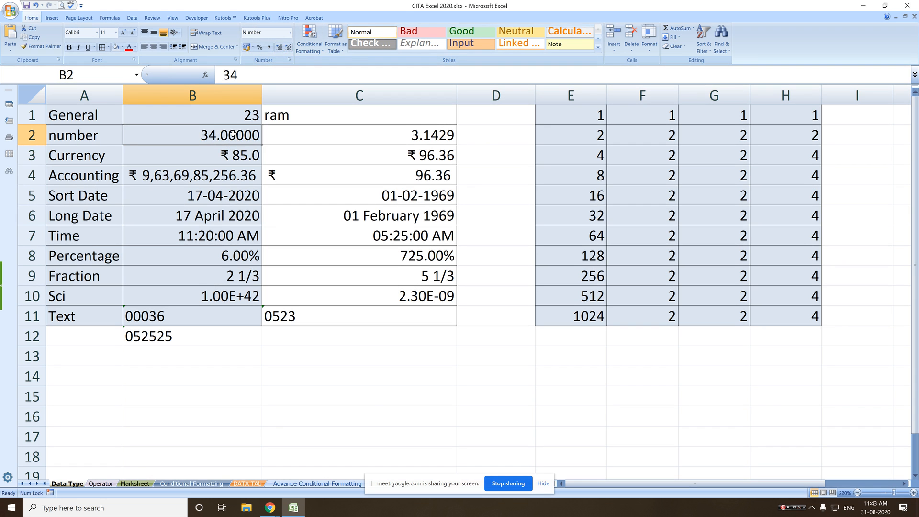
# - Enter the formula =10/3 in the number cell B2 and select the Accounting value in B4
pyautogui.write('=10/3')
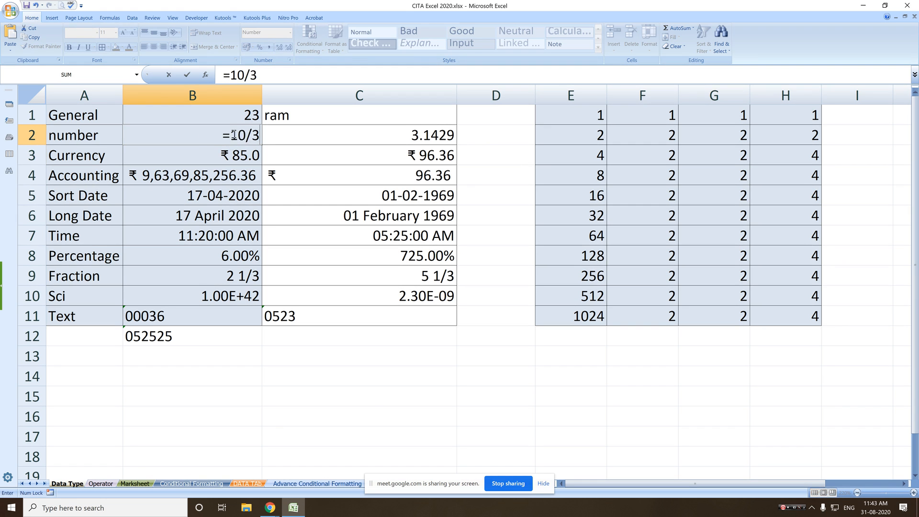
pyautogui.press('Return')
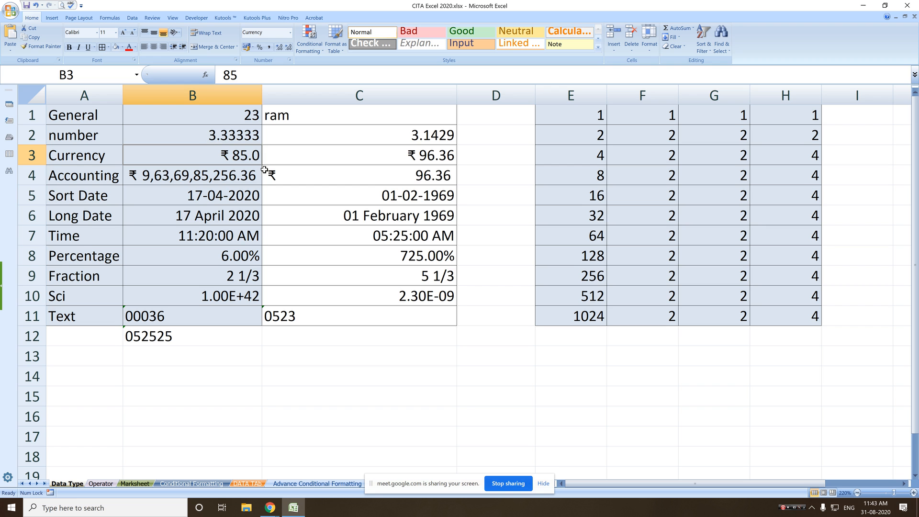
pyautogui.click(215, 175)
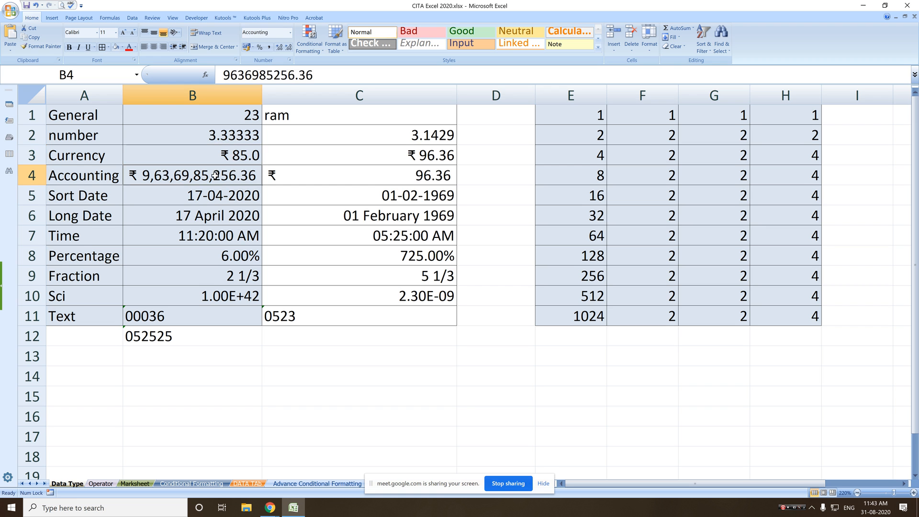
# - Insert the current date, 31-08-2020, in B5 and B6, and the current time, 11:43 AM, in the Time cell B7
pyautogui.click(219, 195)
pyautogui.hotkey('ctrl', ';')
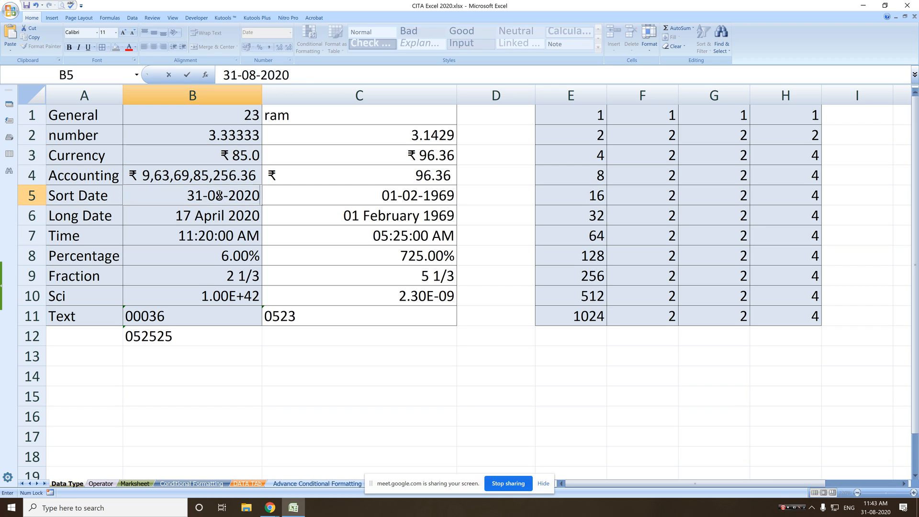
pyautogui.press('Return')
pyautogui.hotkey('ctrl', ';')
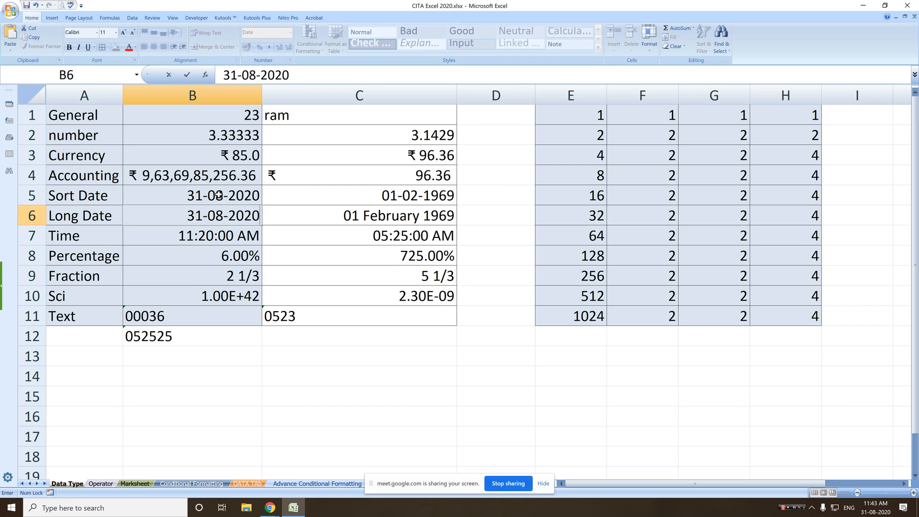
pyautogui.press('Return')
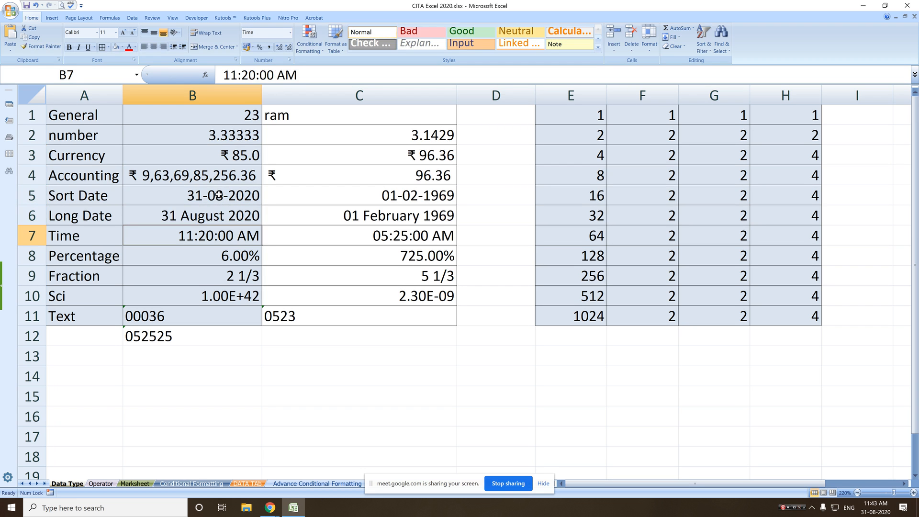
pyautogui.hotkey('ctrl', 'shift', ';')
pyautogui.press('Return')
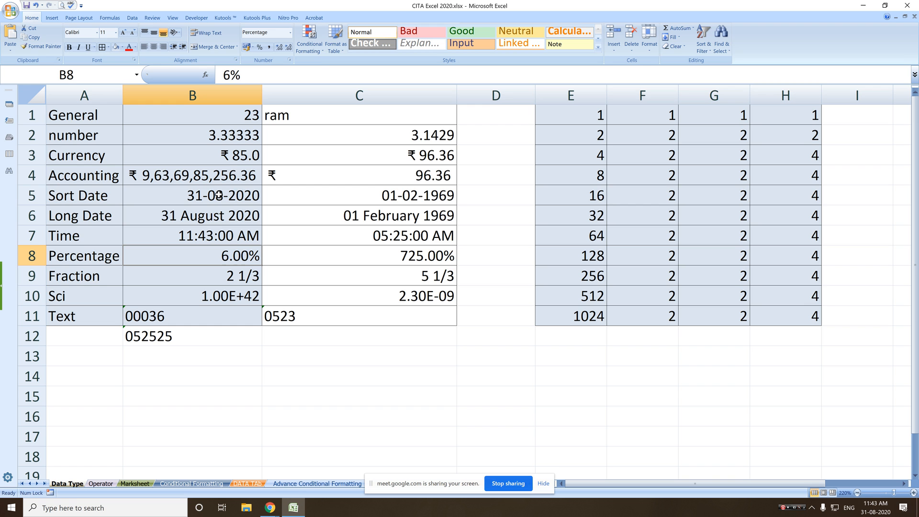
# - Enter 1.5 in the Fraction cell B9, leaving the percentage in B8 as it is
pyautogui.press('Return')
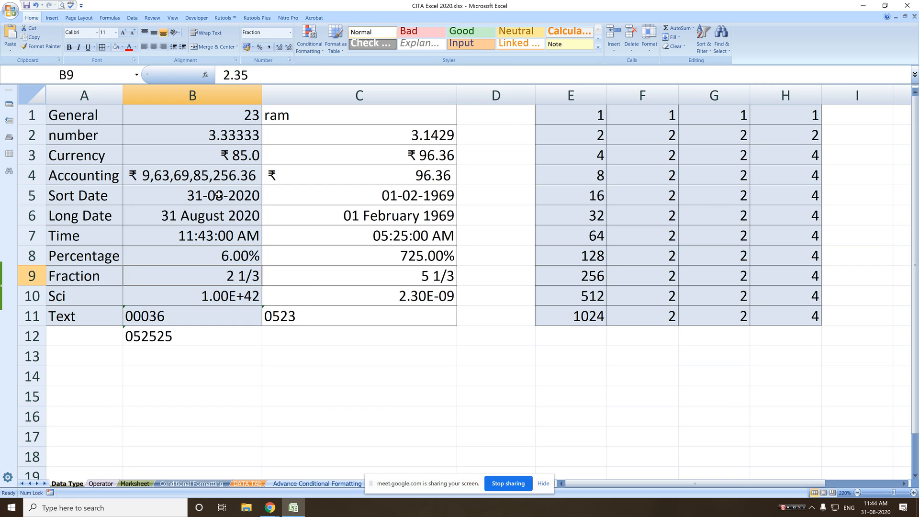
pyautogui.write('1.5')
pyautogui.press('Return')
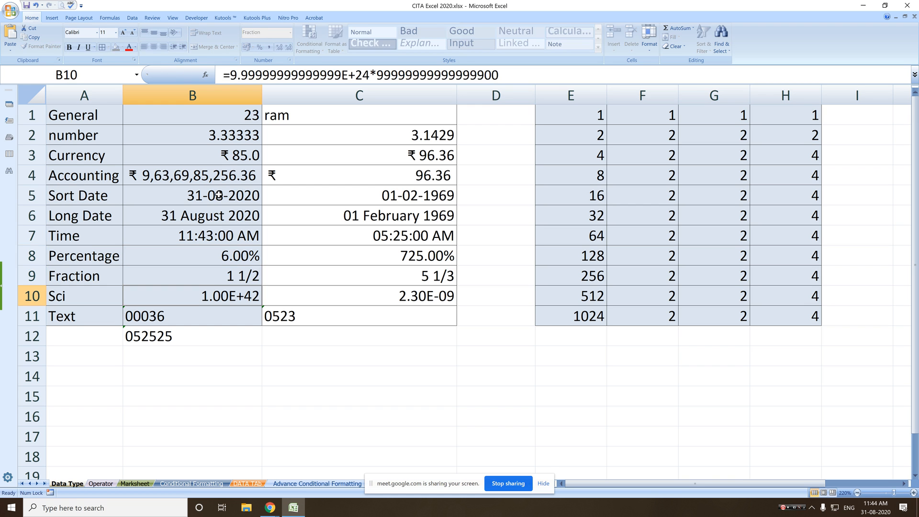
# - Replace the text number in B12 with '03696, using a leading apostrophe to keep the zero
pyautogui.press('Return')
pyautogui.press('Up')
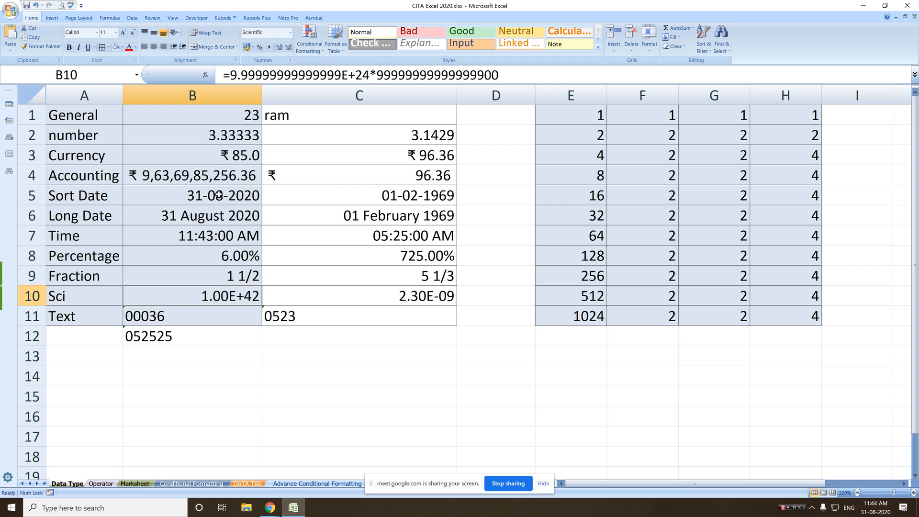
pyautogui.press('Return')
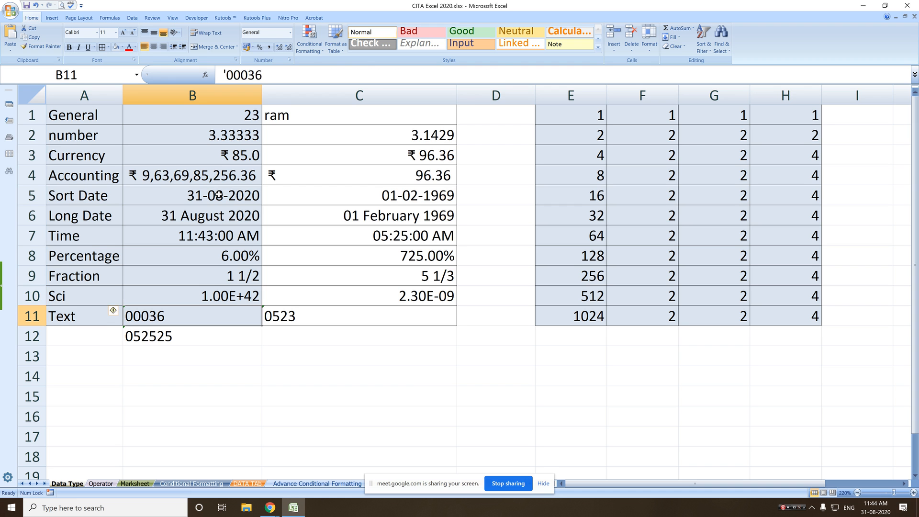
pyautogui.press('Down')
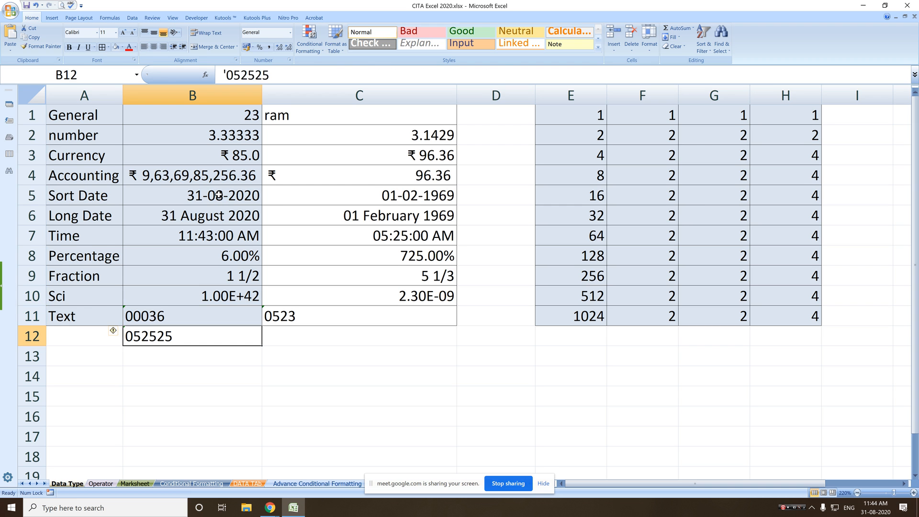
pyautogui.write("'")
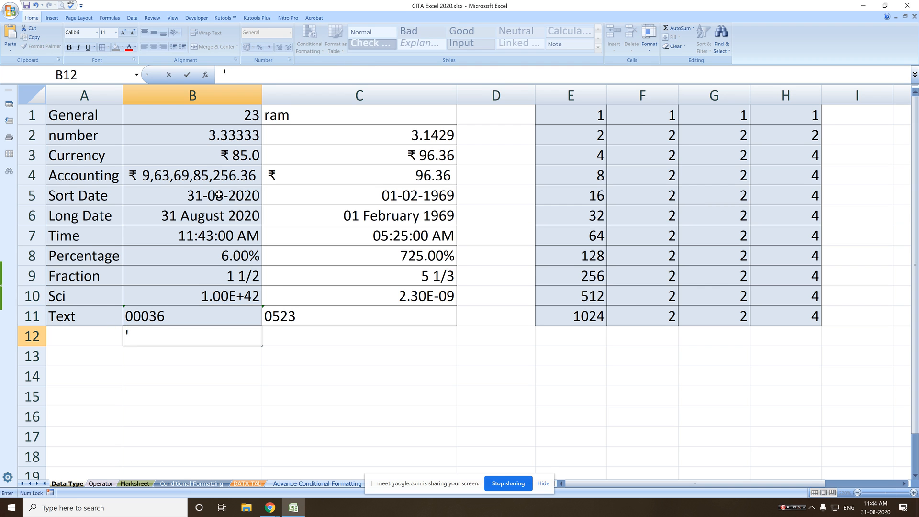
pyautogui.write('9')
pyautogui.press('BackSpace')
pyautogui.write('03696')
pyautogui.press('Return')
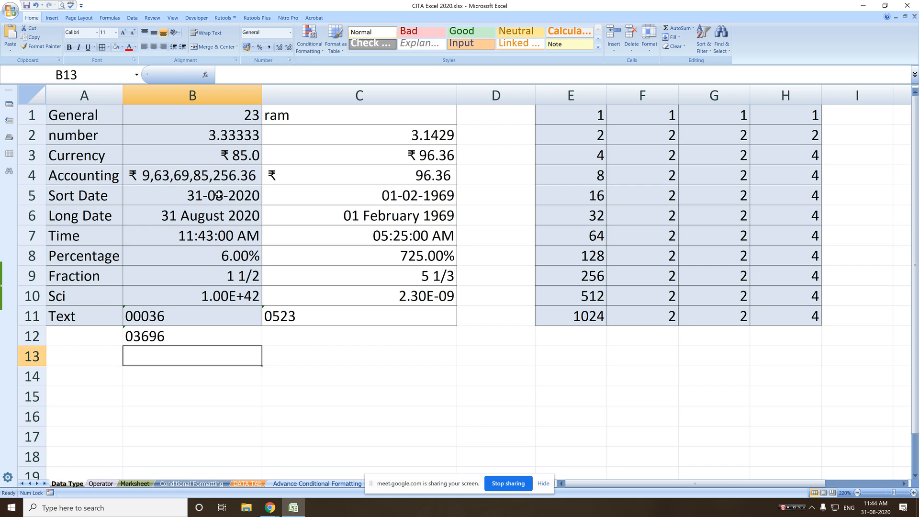
# - Go to the second table and examine the relative-reference doubling formulas in E2 to E5, starting from E1
pyautogui.press('Up')
pyautogui.press('Up')
pyautogui.press('Up')
pyautogui.press('Up')
pyautogui.press('Up')
pyautogui.press('Up')
pyautogui.press('Up')
pyautogui.press('Up')
pyautogui.press('Up')
pyautogui.press('Up')
pyautogui.press('Up')
pyautogui.press('Up')
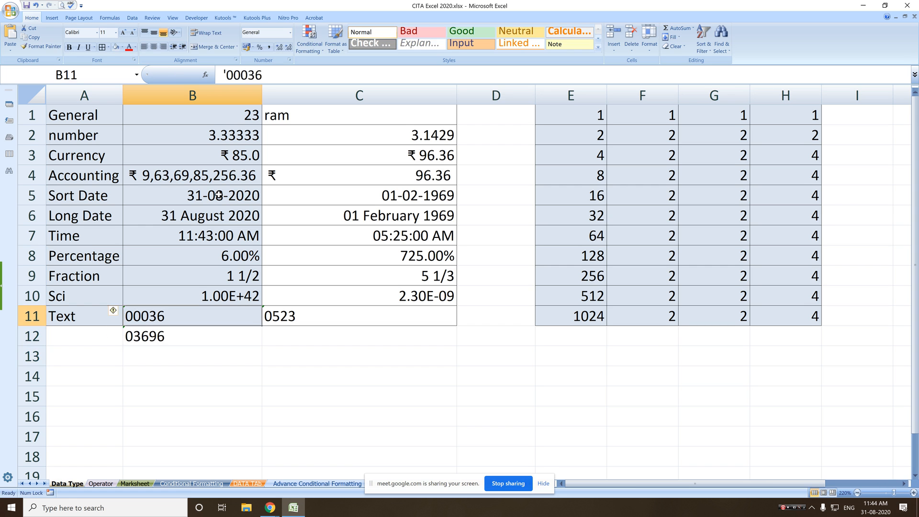
pyautogui.press('Right')
pyautogui.press('Right')
pyautogui.press('Right')
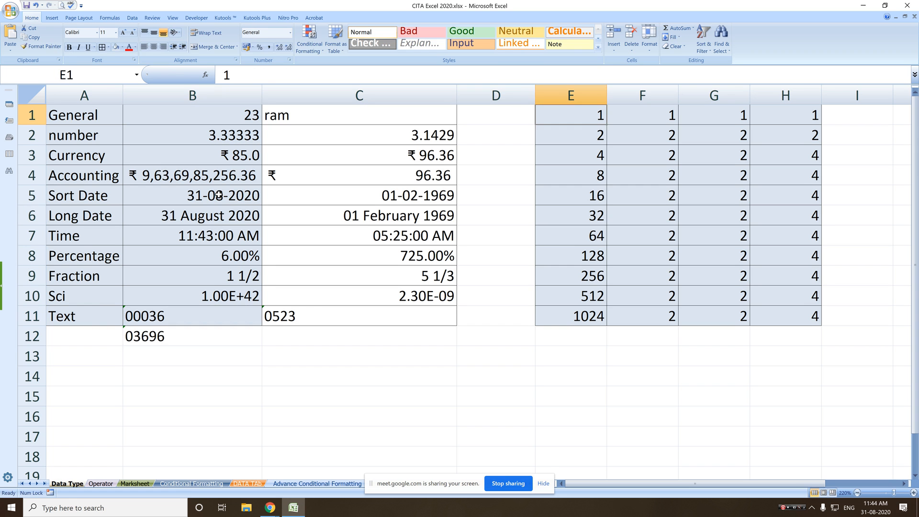
pyautogui.press('Right')
pyautogui.press('Down')
pyautogui.press('Up')
pyautogui.press('Left')
pyautogui.press('Down')
pyautogui.press('Up')
pyautogui.press('Down')
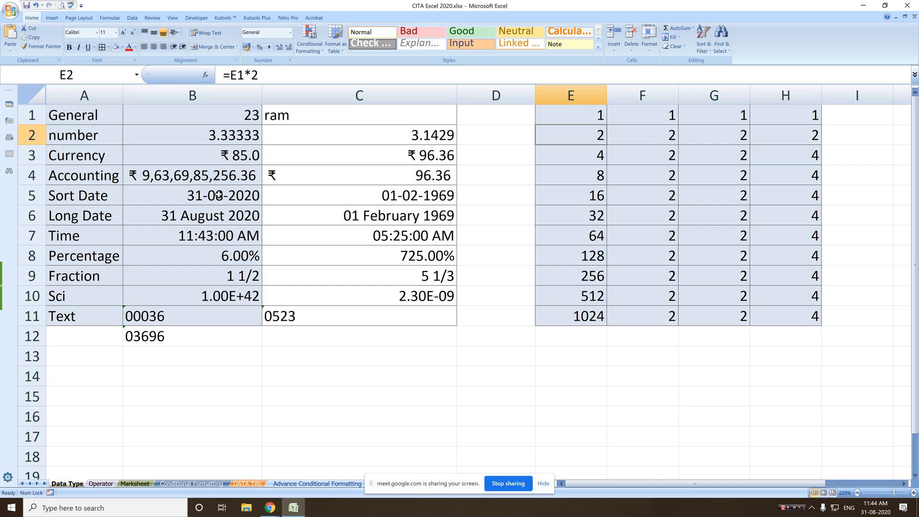
pyautogui.press('Up')
pyautogui.press('Down')
pyautogui.press('Down')
pyautogui.press('Down')
pyautogui.press('Down')
pyautogui.press('Down')
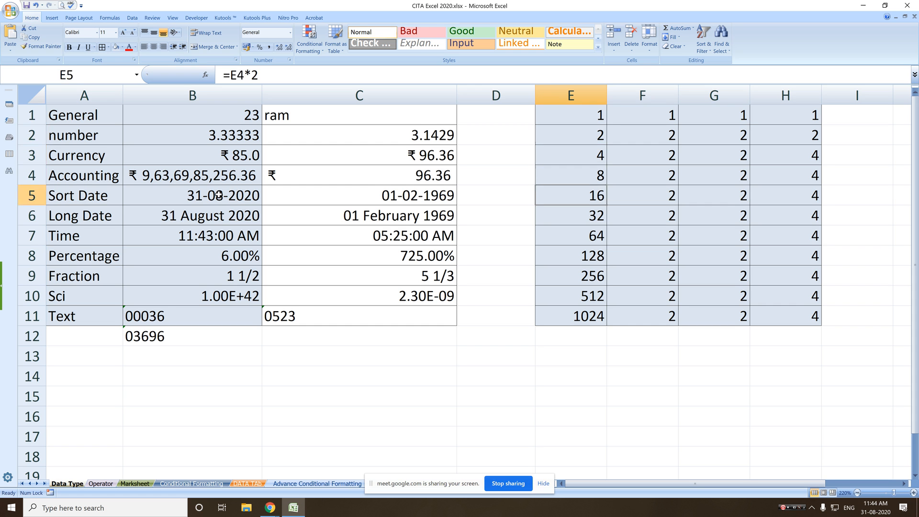
pyautogui.press('Up')
pyautogui.press('Up')
pyautogui.press('Up')
pyautogui.press('Up')
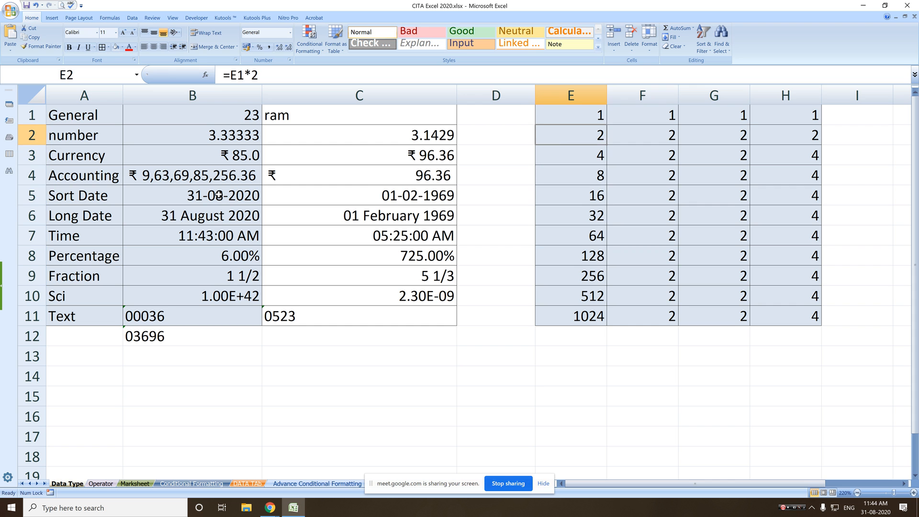
# - Highlight the E1 reference inside E2's formula, leave it unedited, and select cell E1
pyautogui.click(237, 77)
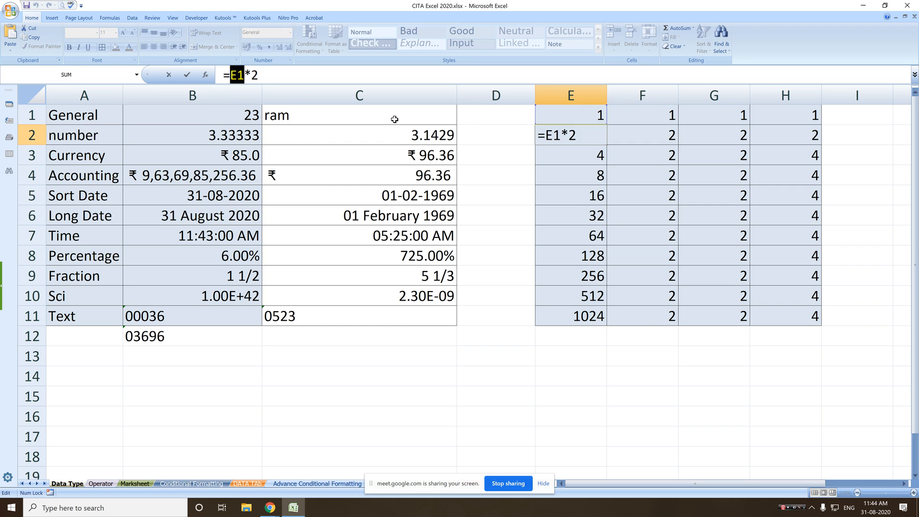
pyautogui.press('Escape')
pyautogui.click(573, 119)
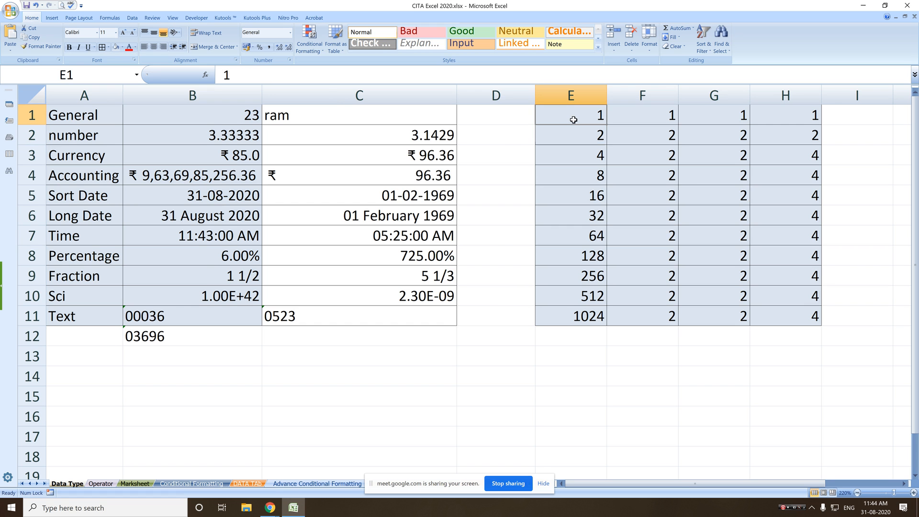
# - Show the sheet's formulas instead of values and examine columns E to H, including the absolute reference in F2
pyautogui.hotkey('ctrl', '`')
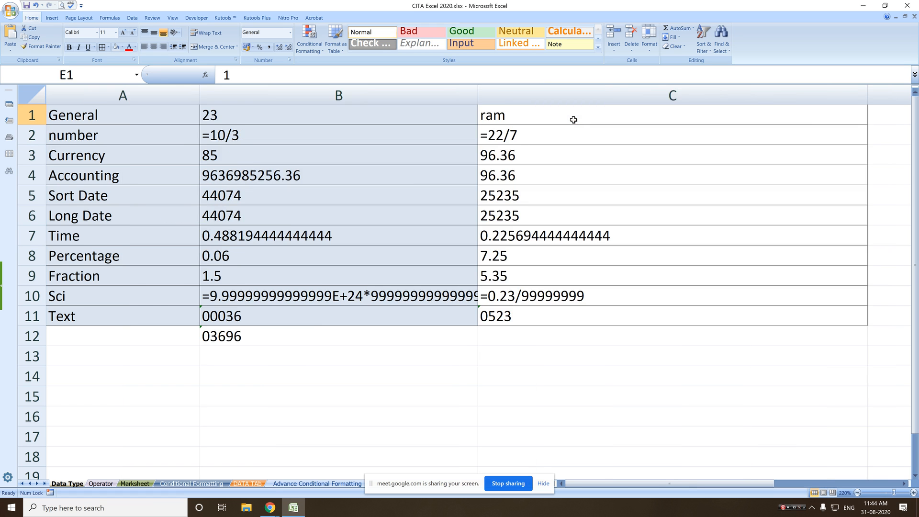
pyautogui.moveTo(694, 483); pyautogui.dragTo(820, 483)
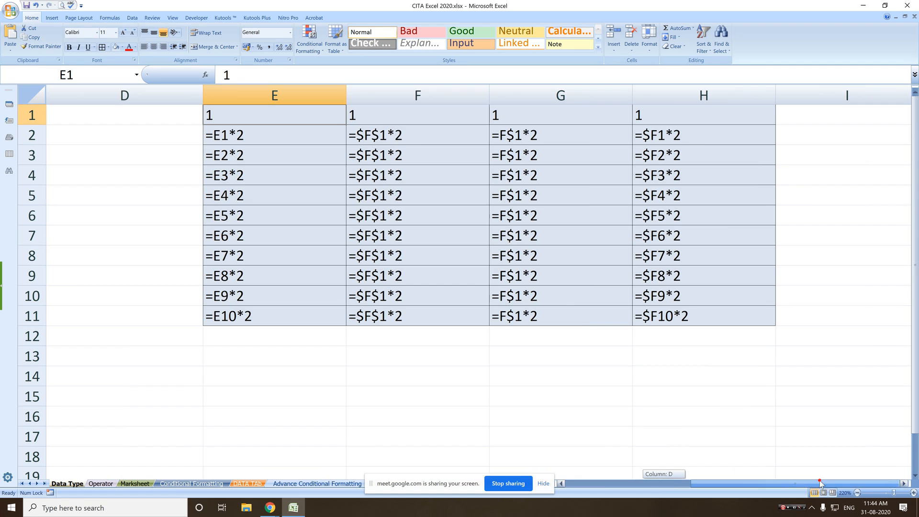
pyautogui.click(394, 135)
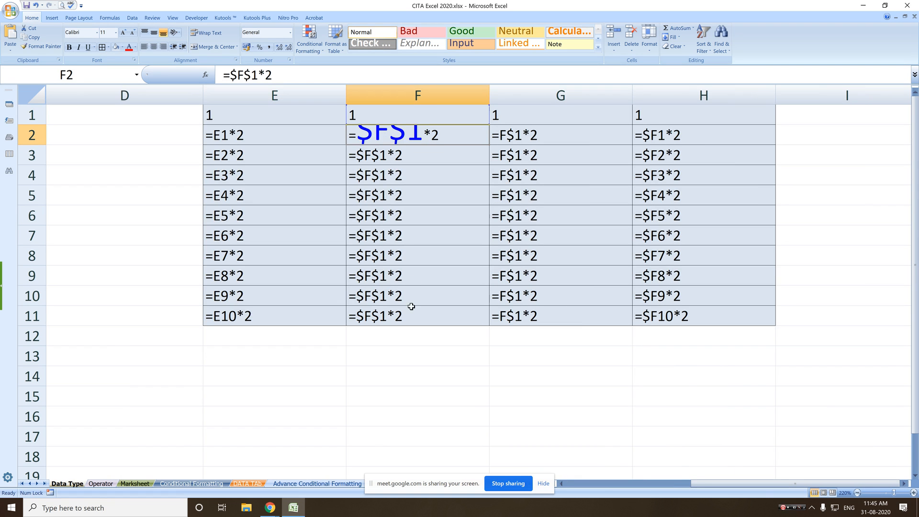
pyautogui.click(417, 375)
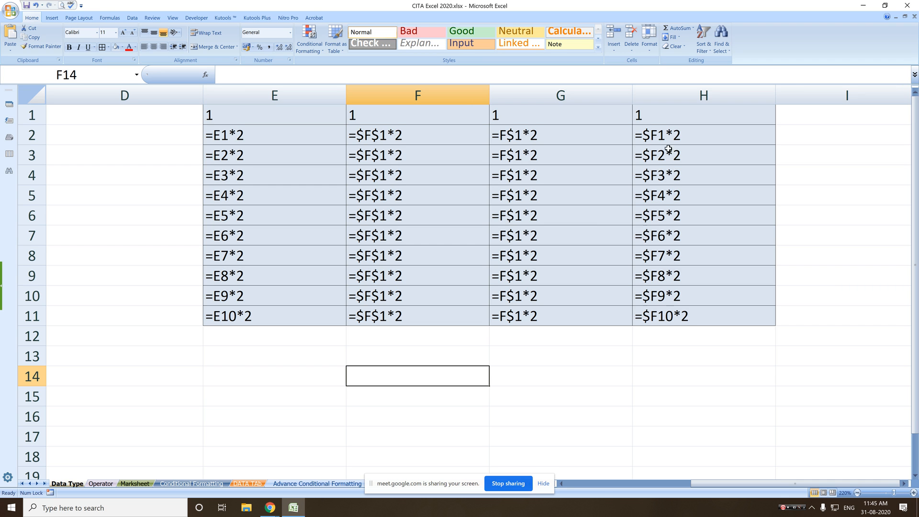
# - Launch SpotOnTheMouse from the Developer folder, close the folder window and return to the Excel workbook
pyautogui.press('super+d')
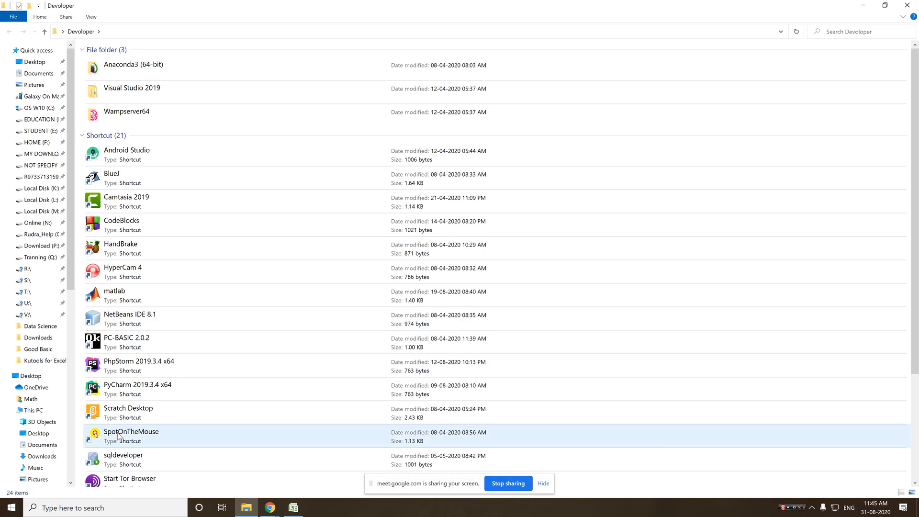
pyautogui.doubleClick(116, 433)
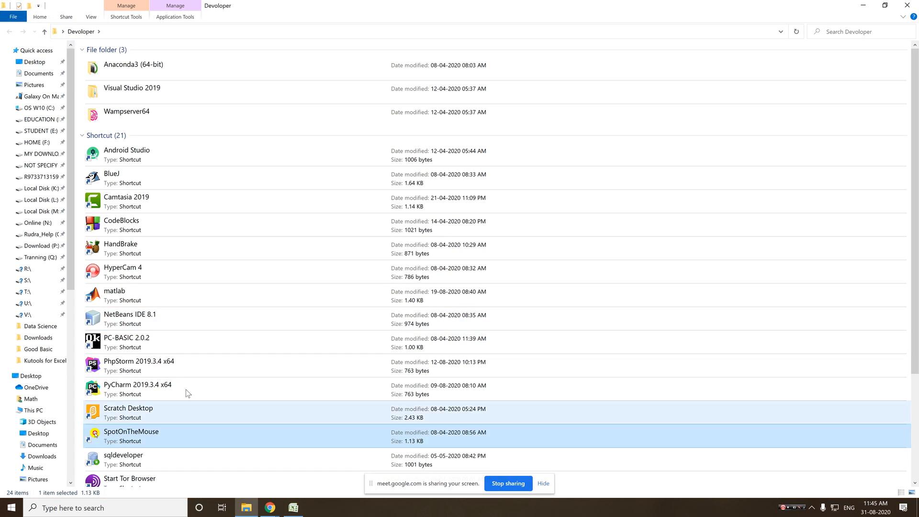
pyautogui.click(904, 5)
pyautogui.click(293, 507)
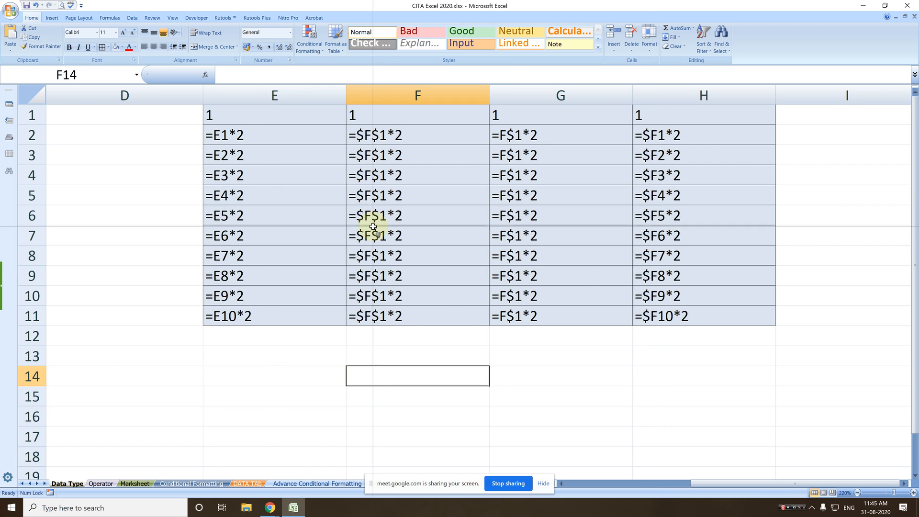
# - Switch the sheet back to showing values and compare the reference styles of the formulas in E2, F2 and H2
pyautogui.hotkey('ctrl', '`')
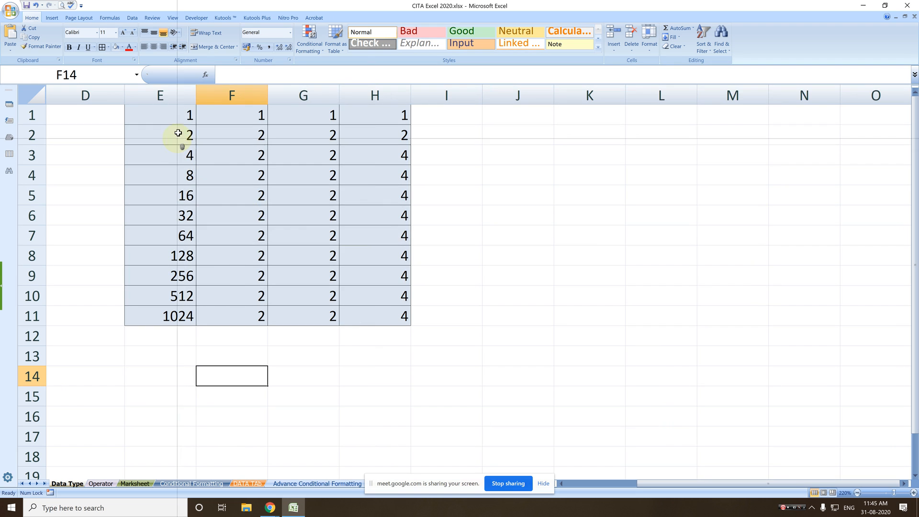
pyautogui.click(187, 119)
pyautogui.click(189, 134)
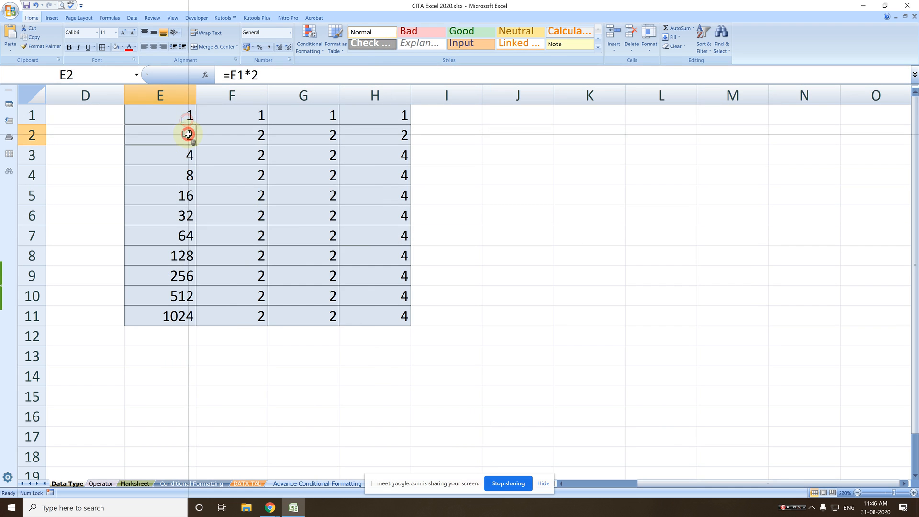
pyautogui.click(260, 133)
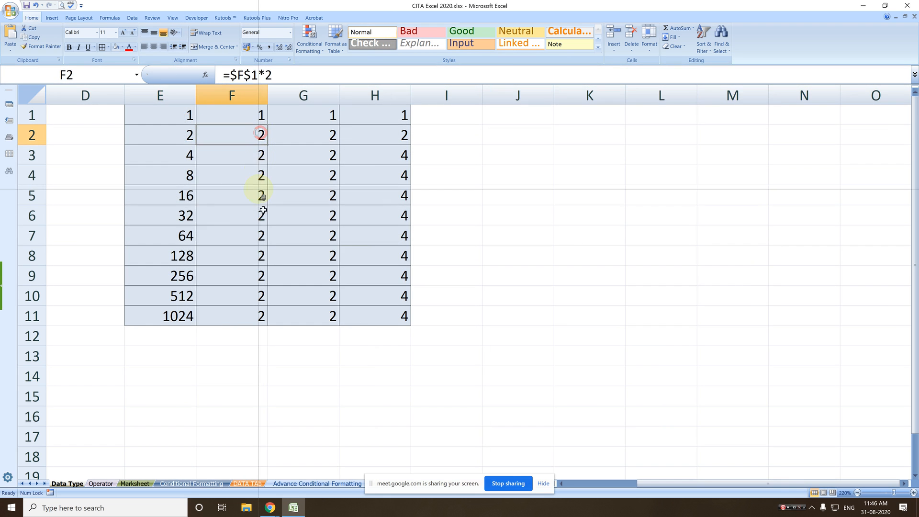
pyautogui.click(405, 132)
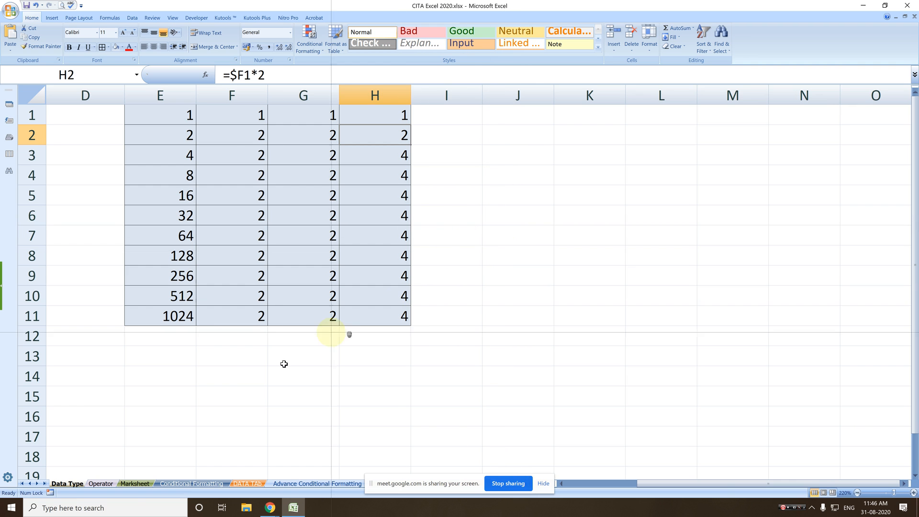
# - Open the Operator sheet and examine the num2 values in the ^ and > rows, B6 and B7
pyautogui.click(101, 483)
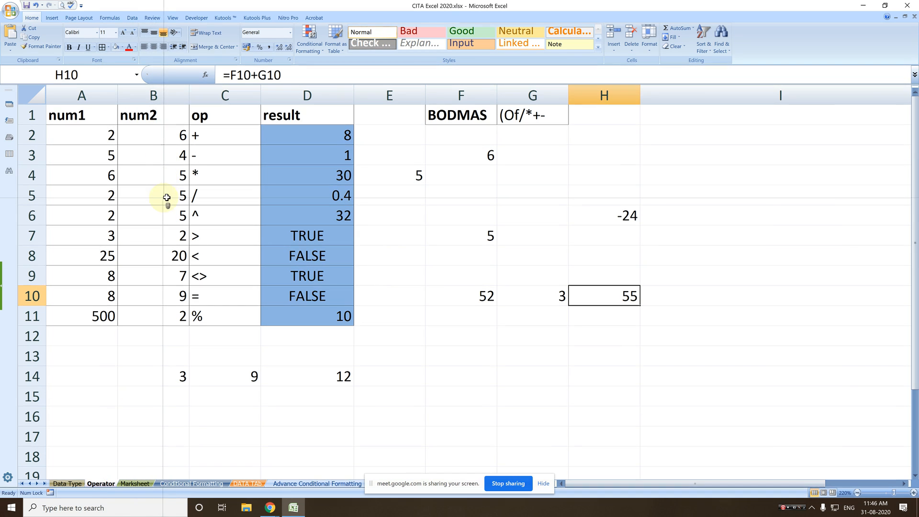
pyautogui.click(169, 215)
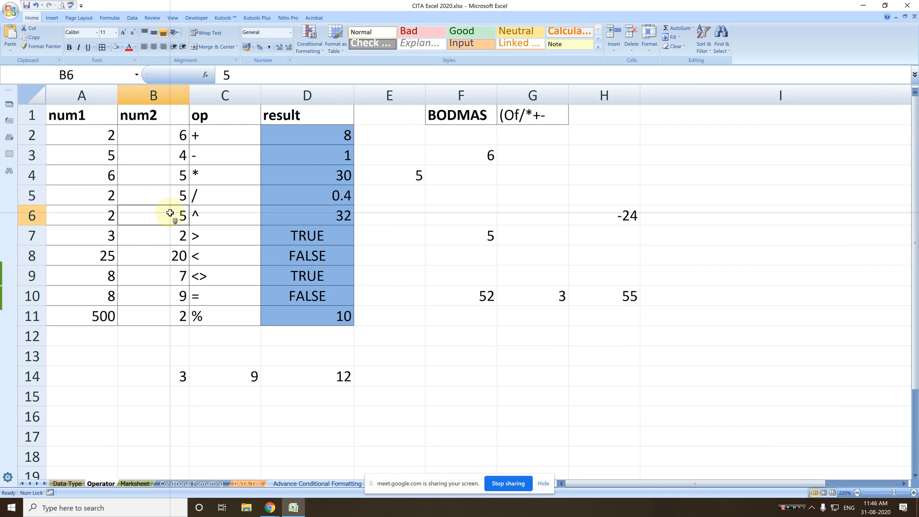
pyautogui.click(168, 234)
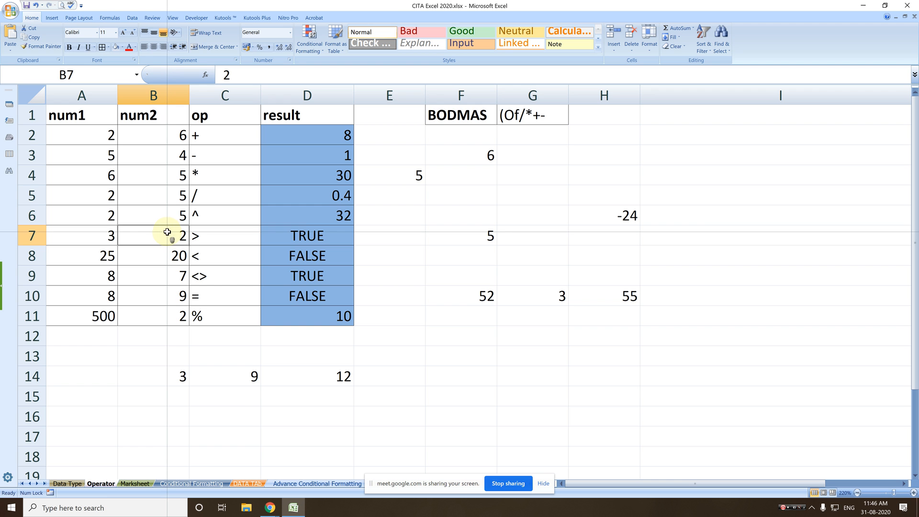
# - Examine the num2 values in B9, B10 and B11 and the addition example in B14 to D14
pyautogui.click(162, 276)
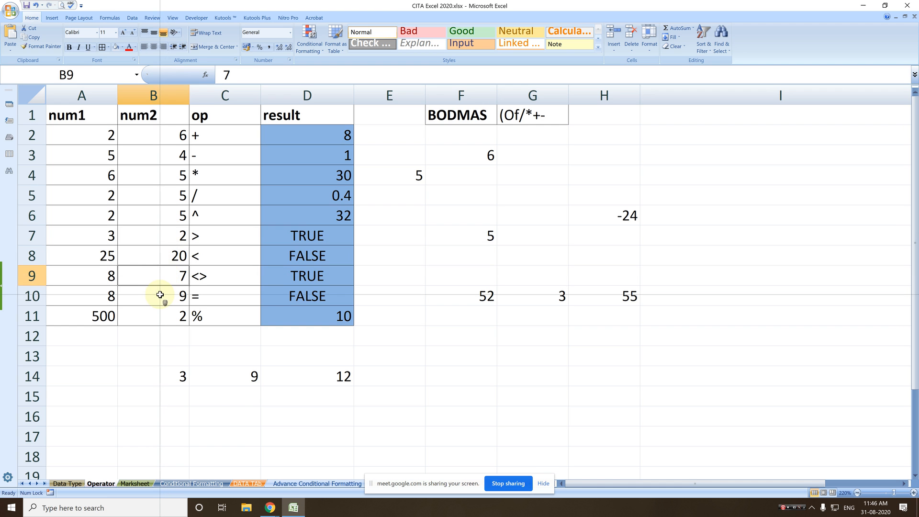
pyautogui.click(160, 295)
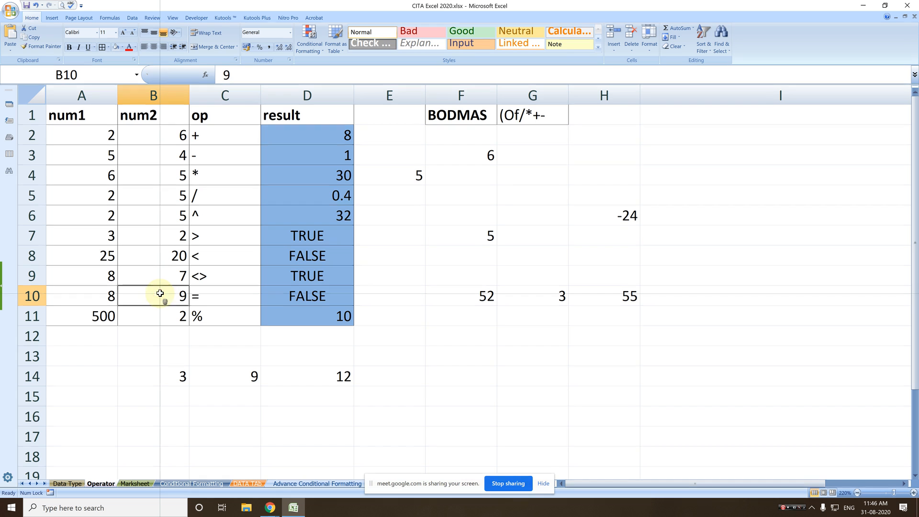
pyautogui.click(155, 317)
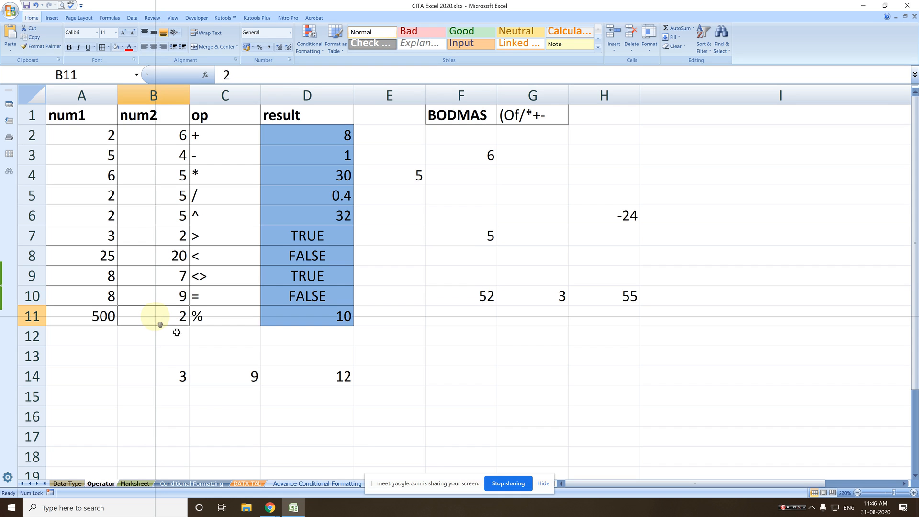
pyautogui.click(166, 378)
pyautogui.click(233, 370)
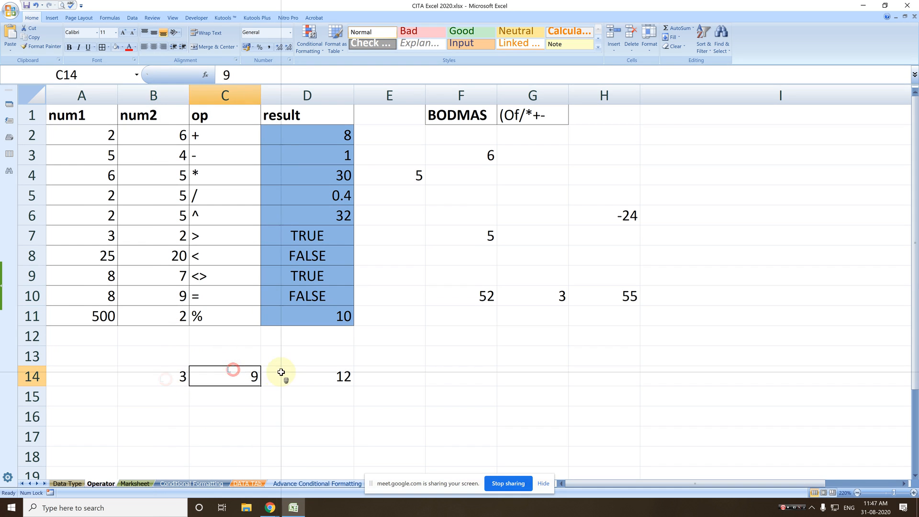
pyautogui.click(282, 373)
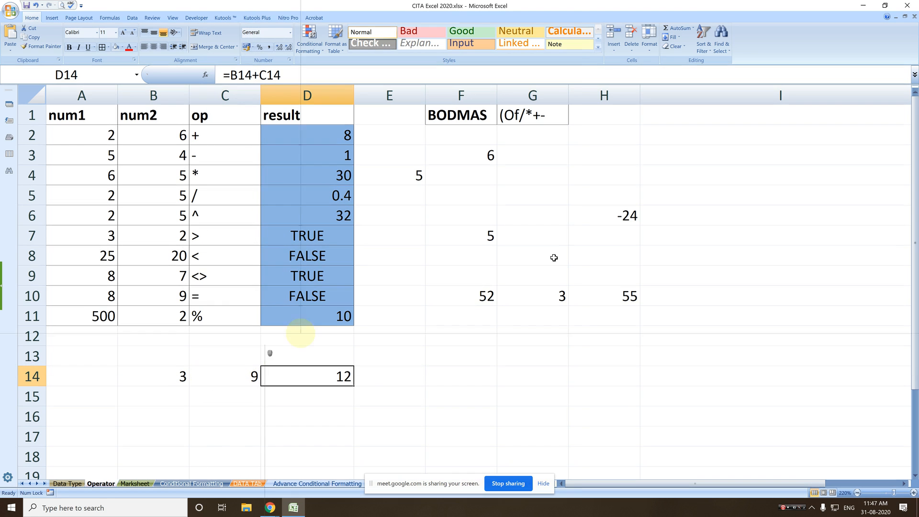
# - Close the CITA Excel 2020 workbook without saving and relaunch Excel with a blank workbook
pyautogui.click(908, 6)
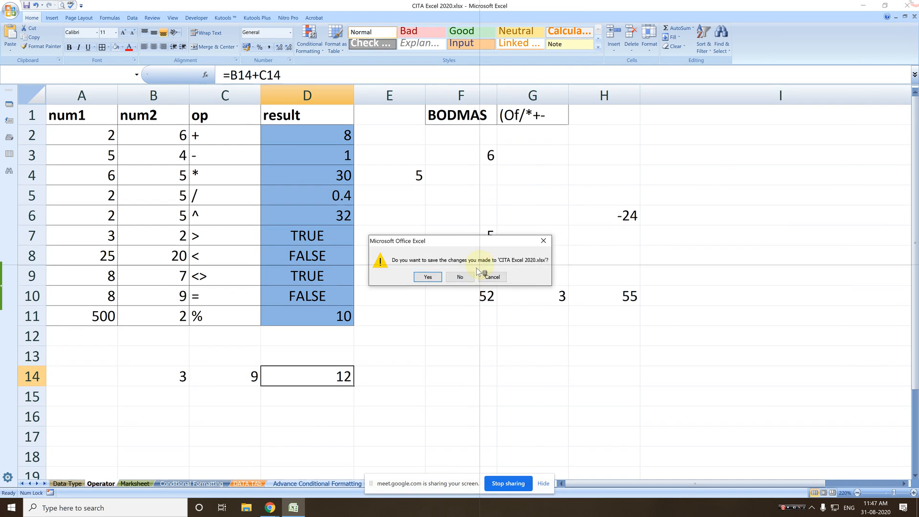
pyautogui.click(469, 276)
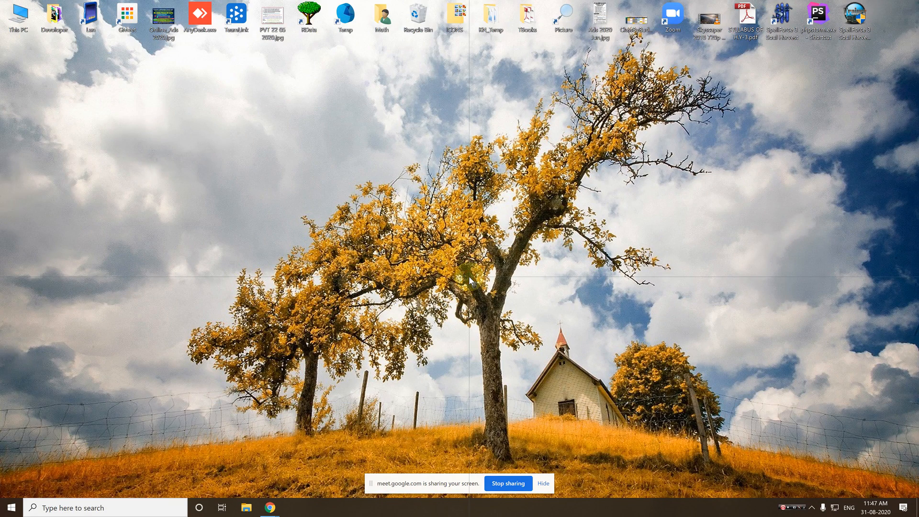
pyautogui.press('super+r')
pyautogui.write('e')
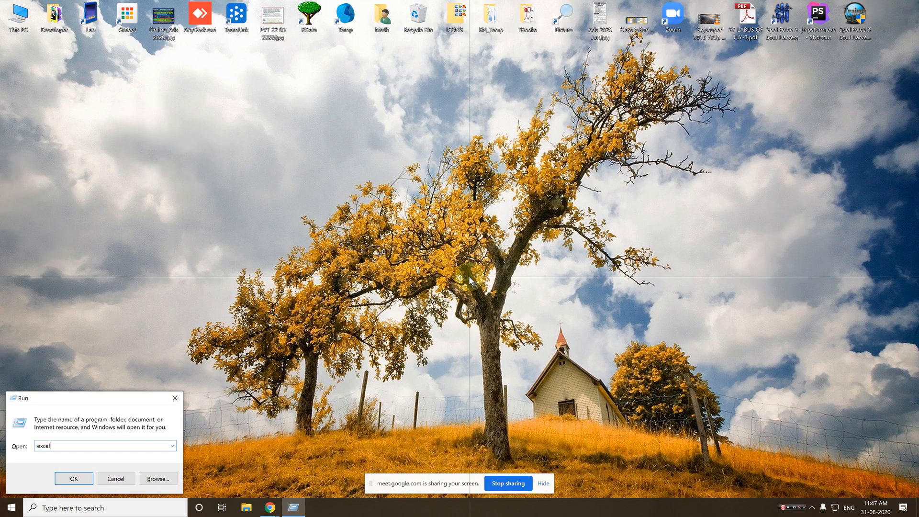
pyautogui.press('Return')
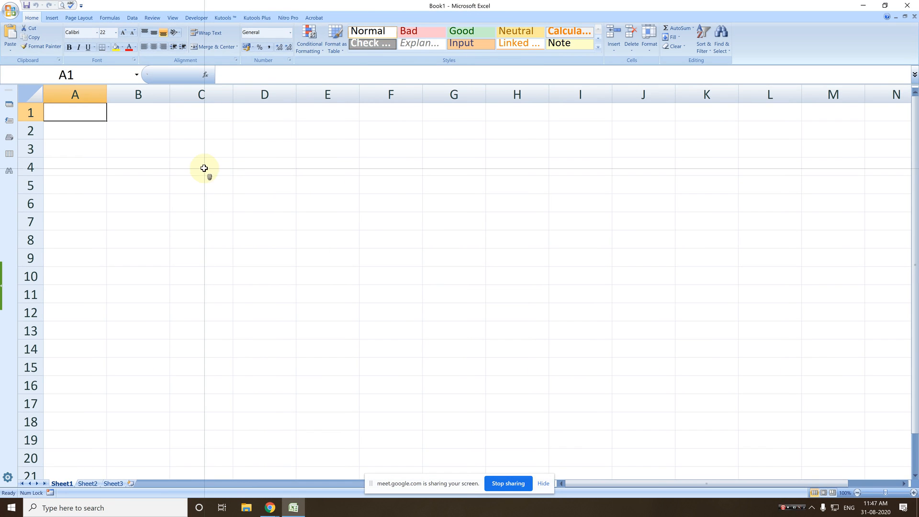
# - Go to the last column of row 1 and enter =COLUMN() in XFD1
pyautogui.press('ctrl')
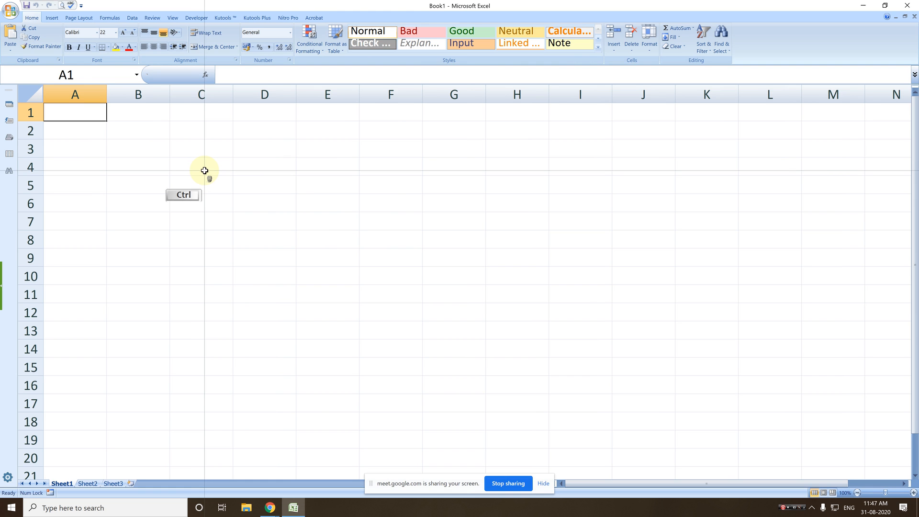
pyautogui.hotkey('ctrl', 'Right')
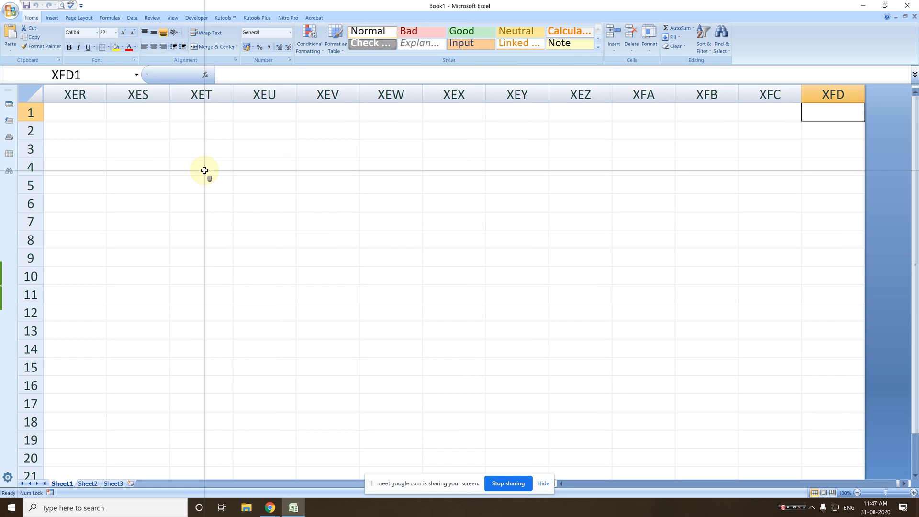
pyautogui.write('=colo')
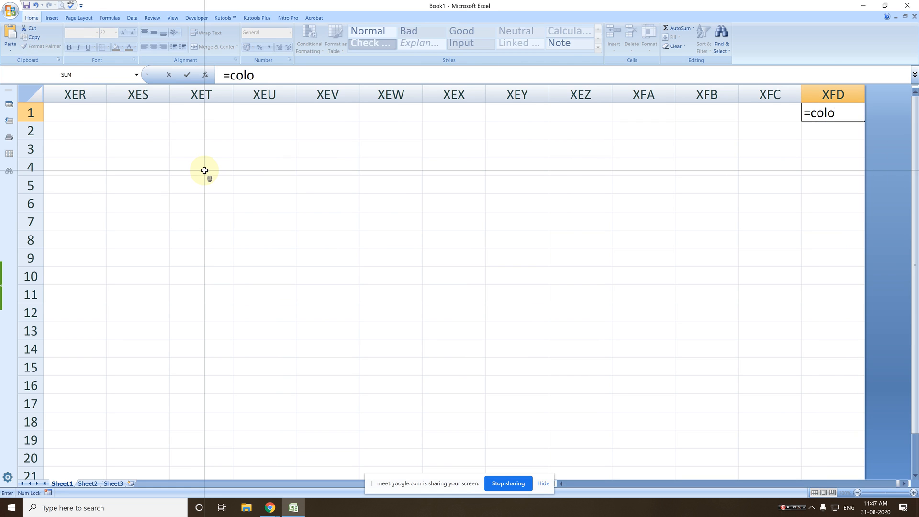
pyautogui.press('BackSpace')
pyautogui.press('Tab')
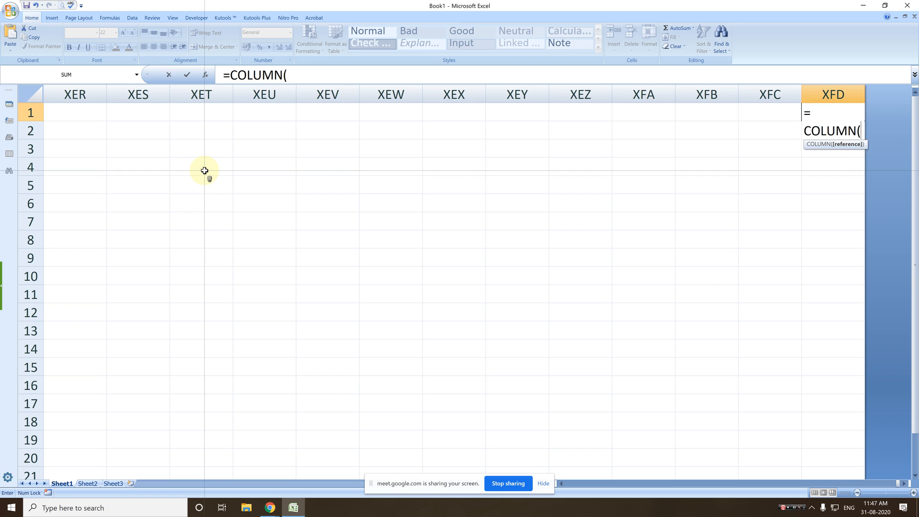
pyautogui.hotkey('ctrl', 'Return')
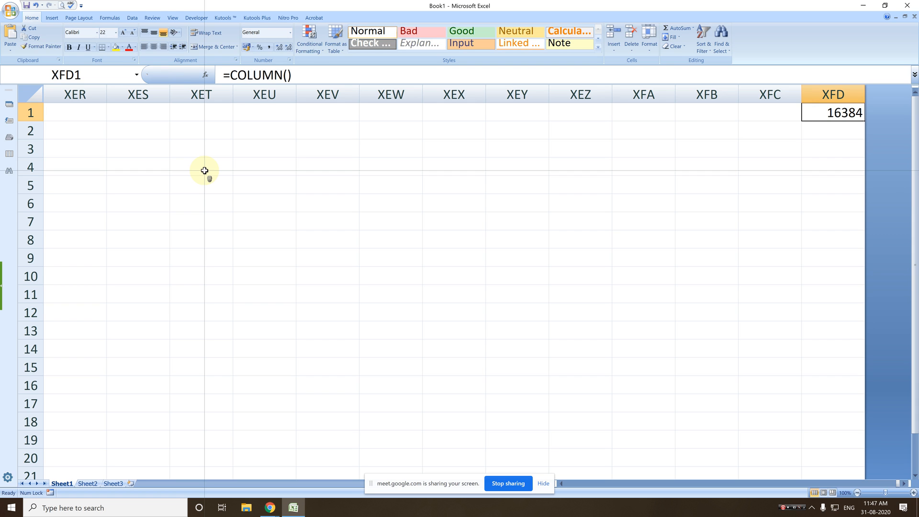
# - Enter the formula =2^14 in XFD2, below the column number formula
pyautogui.press('Down')
pyautogui.write('=2^14')
pyautogui.press('Return')
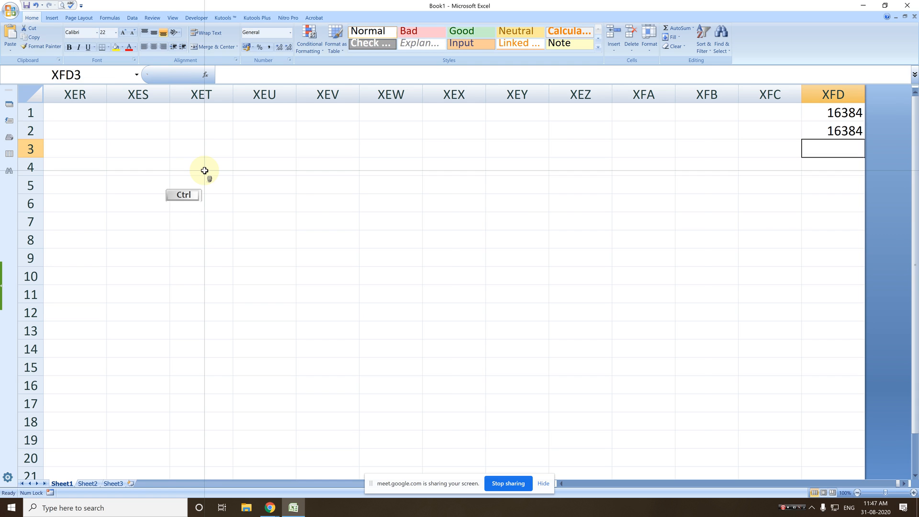
# - Go to the last row of column A and enter =2^20 in A1048576
pyautogui.hotkey('ctrl', 'Down')
pyautogui.hotkey('ctrl', 'Left')
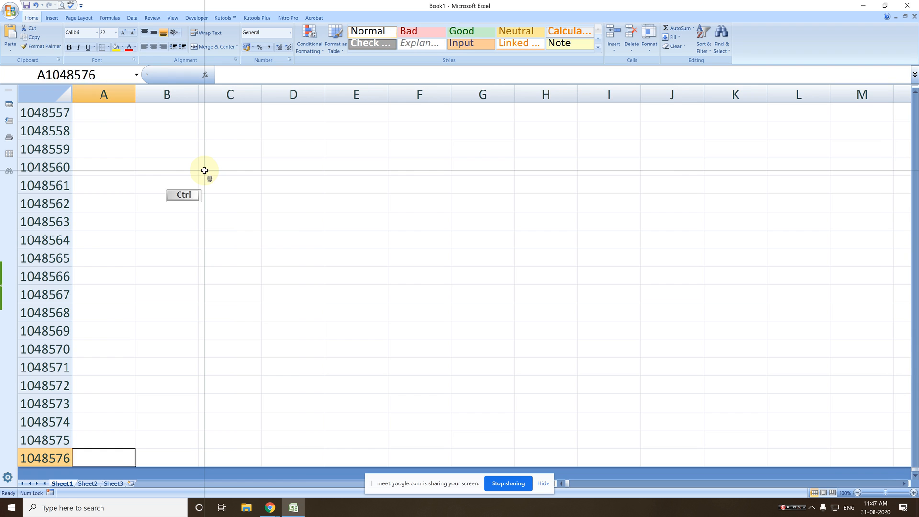
pyautogui.write('=')
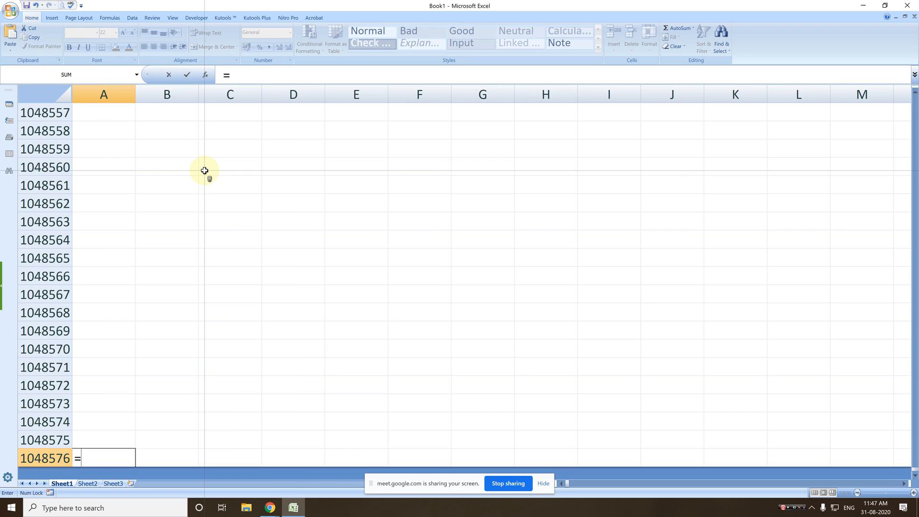
pyautogui.write('2')
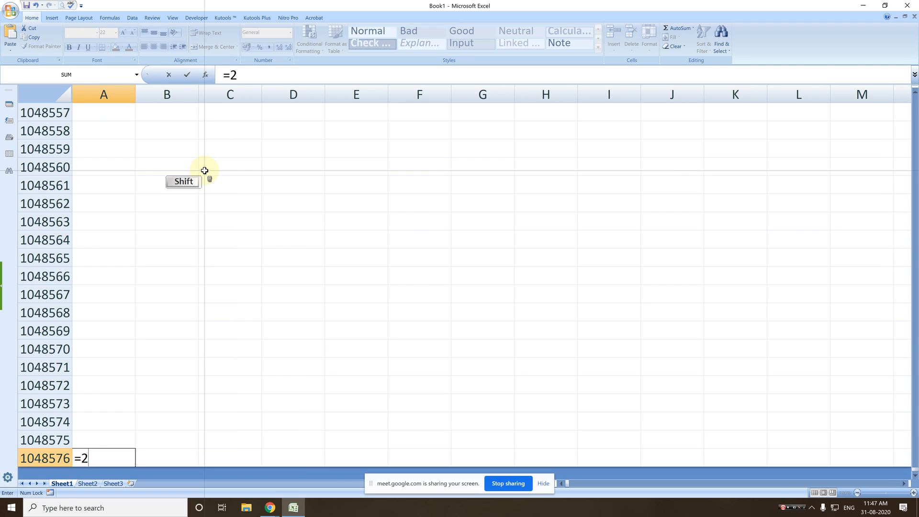
pyautogui.write('^20')
pyautogui.press('Return')
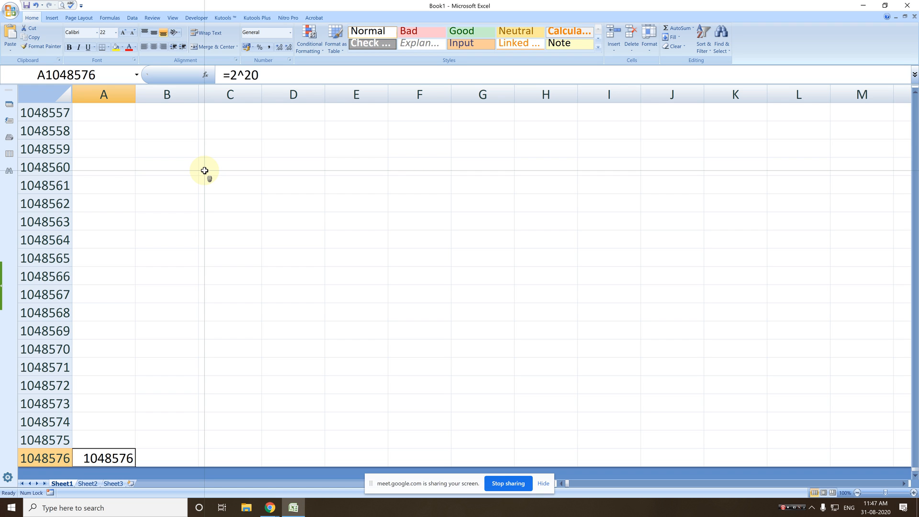
# - Clear the formulas in A1048576 and XFD1:XFD2 and return to cell A1
pyautogui.press('Delete')
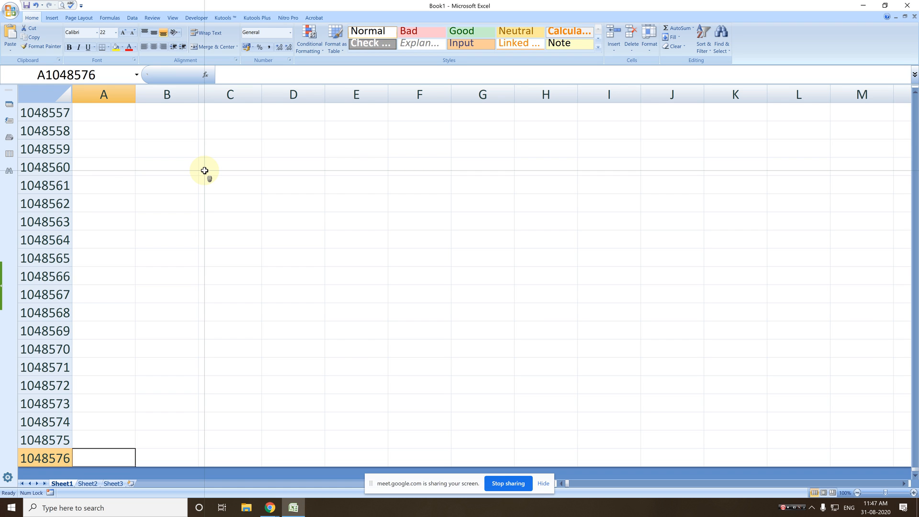
pyautogui.hotkey('ctrl', 'Home')
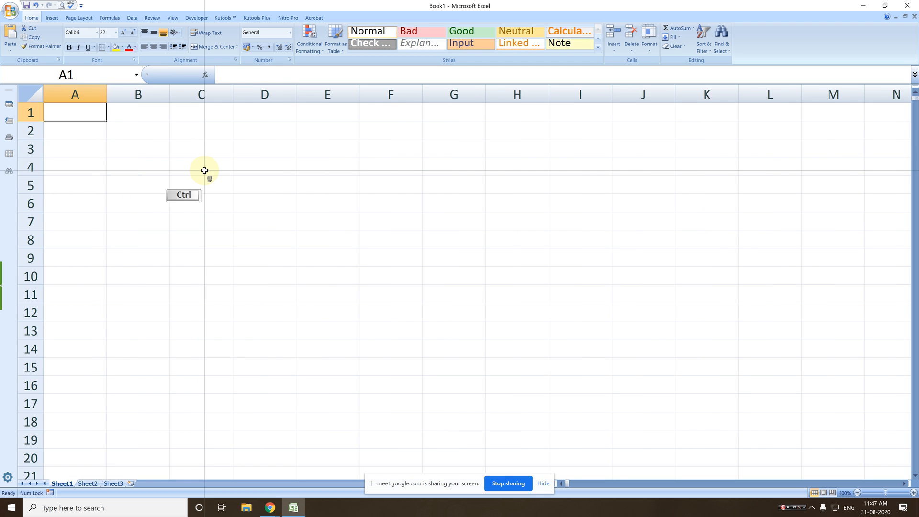
pyautogui.hotkey('ctrl', 'Right')
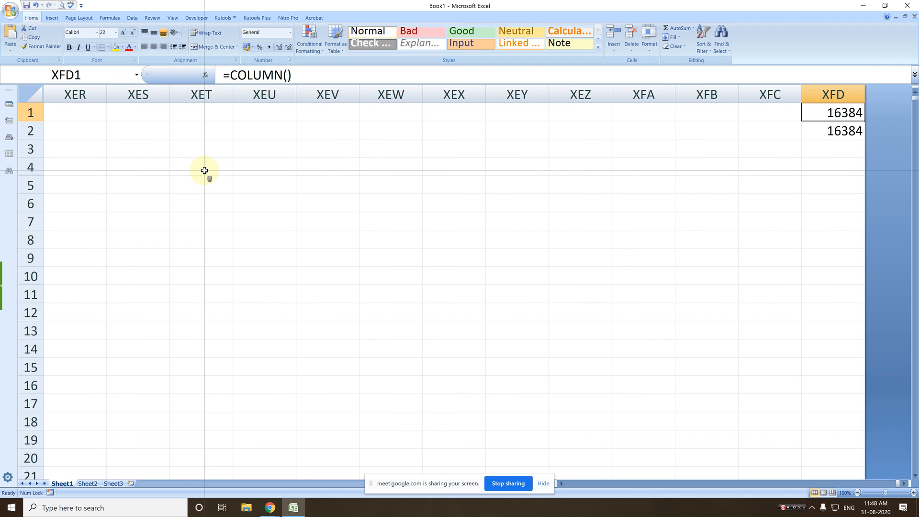
pyautogui.hotkey('shift', 'Down')
pyautogui.press('Delete')
pyautogui.hotkey('ctrl', 'Home')
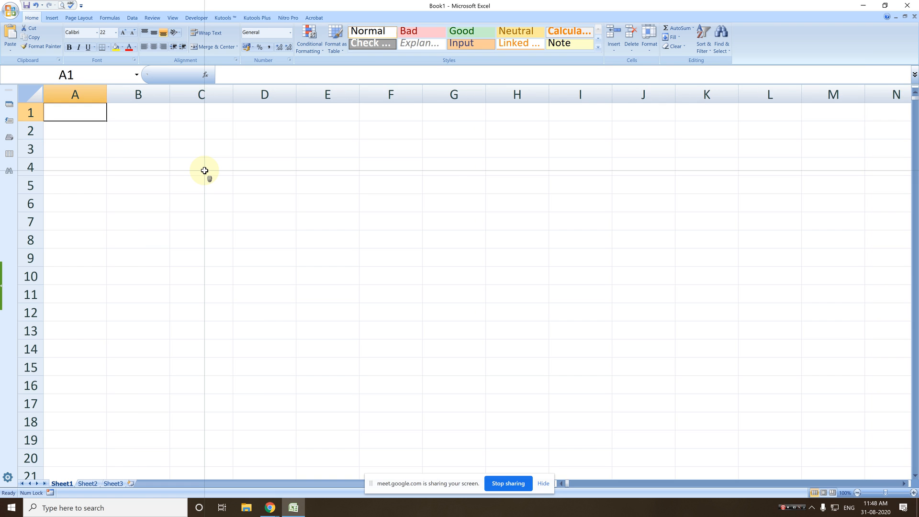
pyautogui.press('Down')
pyautogui.press('Down')
pyautogui.press('Down')
pyautogui.press('Down')
pyautogui.press('Down')
pyautogui.press('Down')
pyautogui.press('Down')
pyautogui.press('Down')
pyautogui.press('Down')
pyautogui.press('Up')
pyautogui.press('Up')
pyautogui.press('Up')
pyautogui.press('Up')
pyautogui.press('Up')
pyautogui.press('Up')
pyautogui.press('Up')
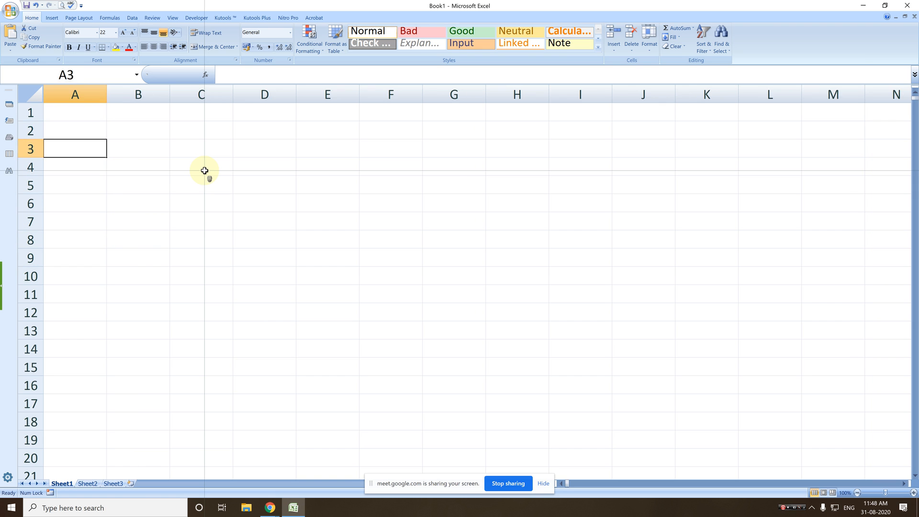
pyautogui.press('Up')
pyautogui.press('Up')
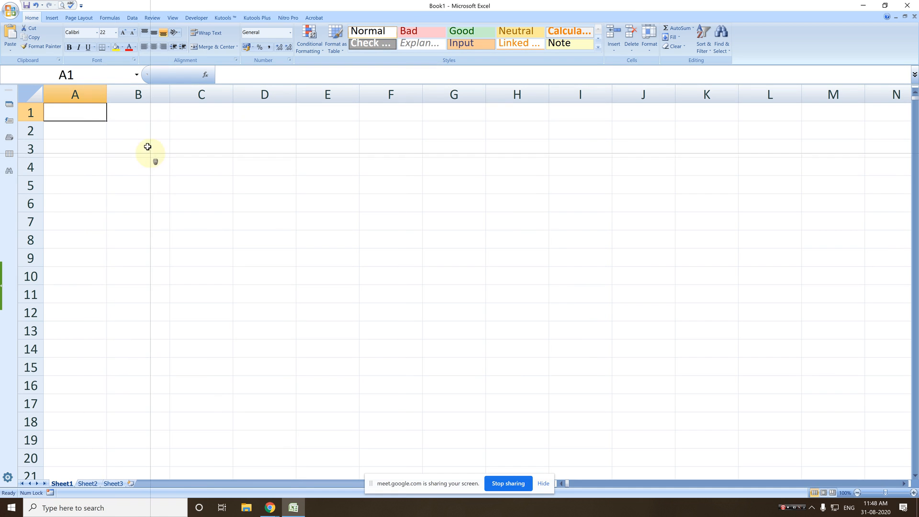
pyautogui.click(52, 18)
pyautogui.click(82, 17)
pyautogui.click(114, 17)
pyautogui.click(132, 17)
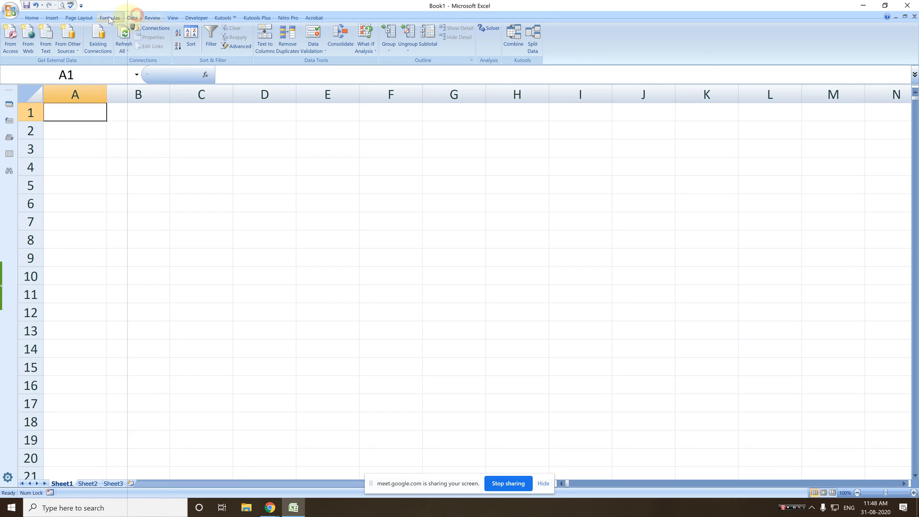
pyautogui.click(40, 17)
# - Enter Jan in A1 and fill the month series down to A9
pyautogui.click(74, 111)
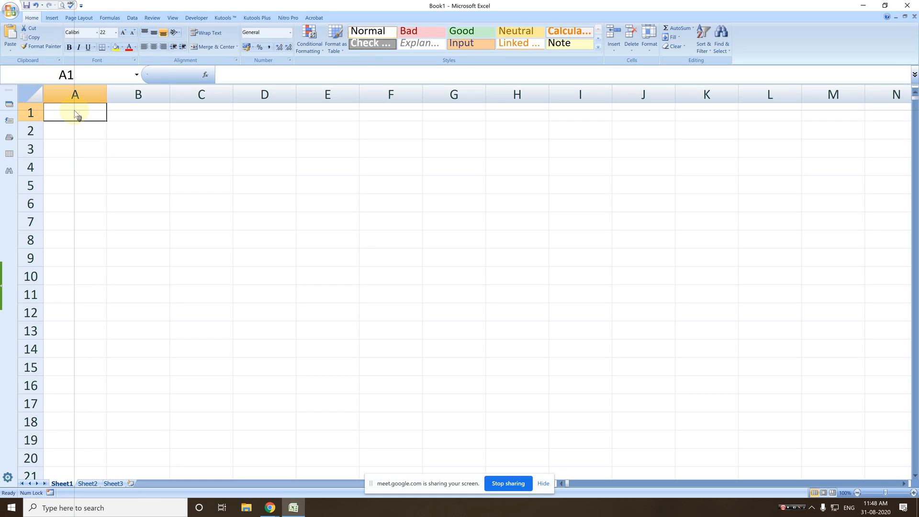
pyautogui.write('Jan')
pyautogui.press('Return')
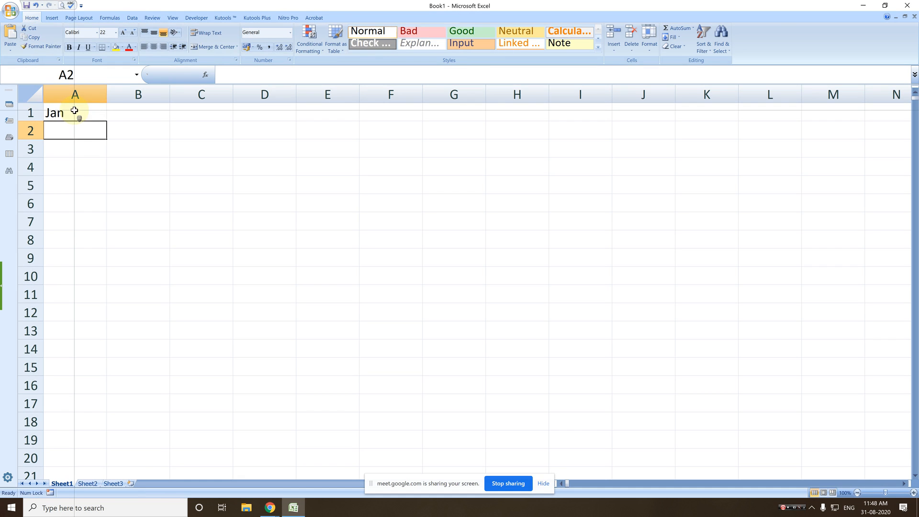
pyautogui.click(74, 111)
pyautogui.moveTo(107, 122); pyautogui.dragTo(103, 259)
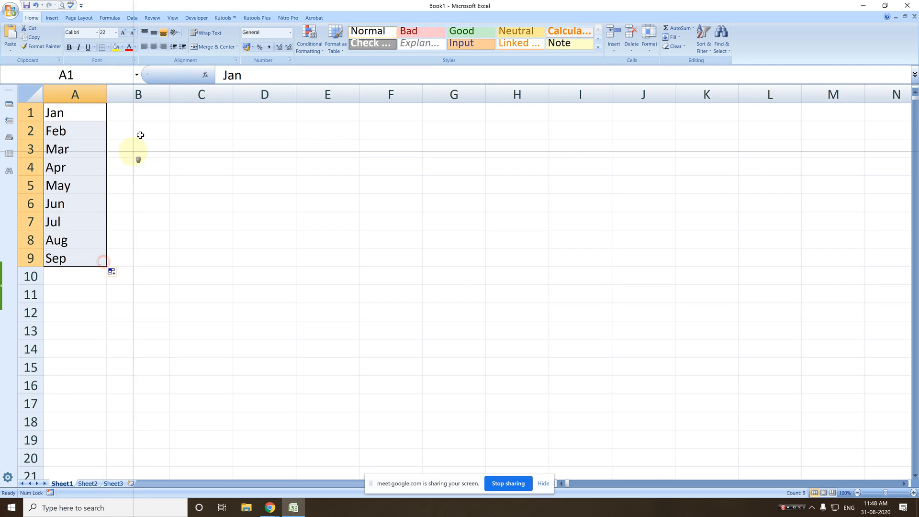
# - Enter Sun in B1 and fill the weekday series down to B9
pyautogui.click(150, 115)
pyautogui.write('Sun')
pyautogui.press('Return')
pyautogui.click(150, 117)
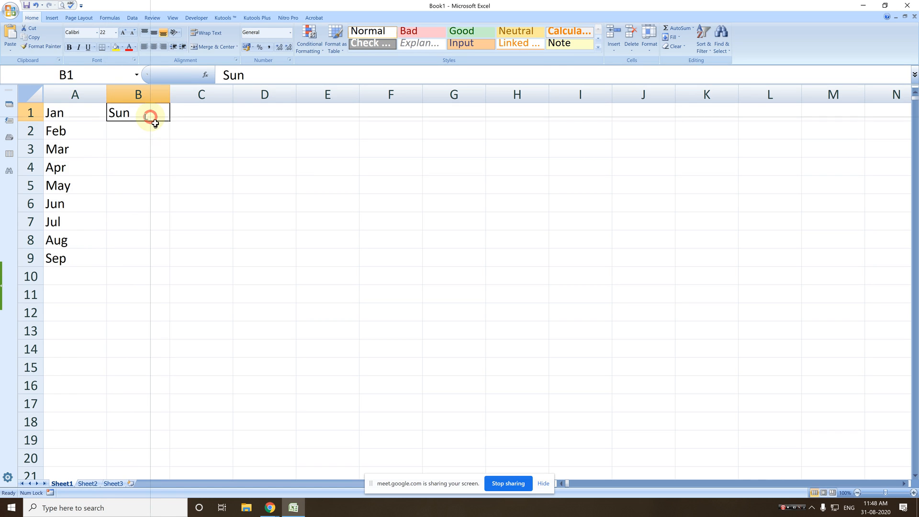
pyautogui.moveTo(170, 122); pyautogui.dragTo(182, 263)
# - Enter 1 in C1 and 2 in C2, and extend the number series down to C9
pyautogui.click(223, 113)
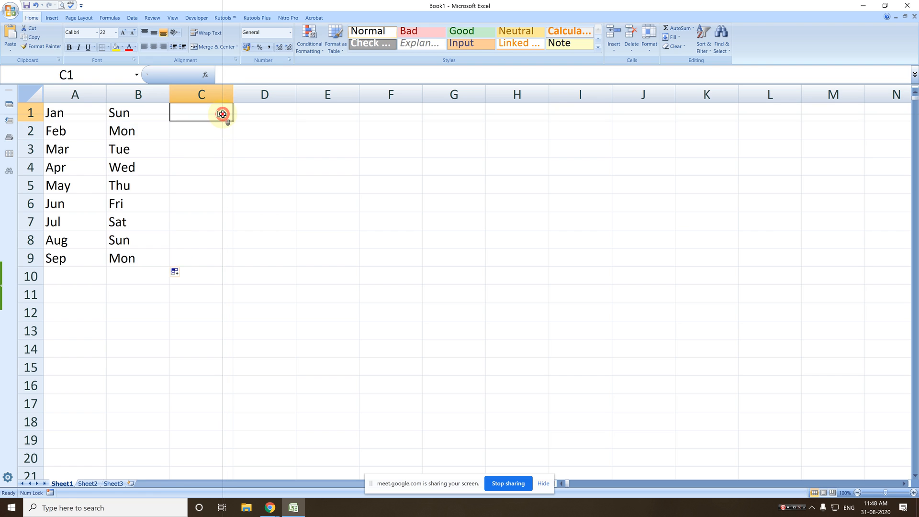
pyautogui.write('1')
pyautogui.press('Return')
pyautogui.write('2')
pyautogui.press('Return')
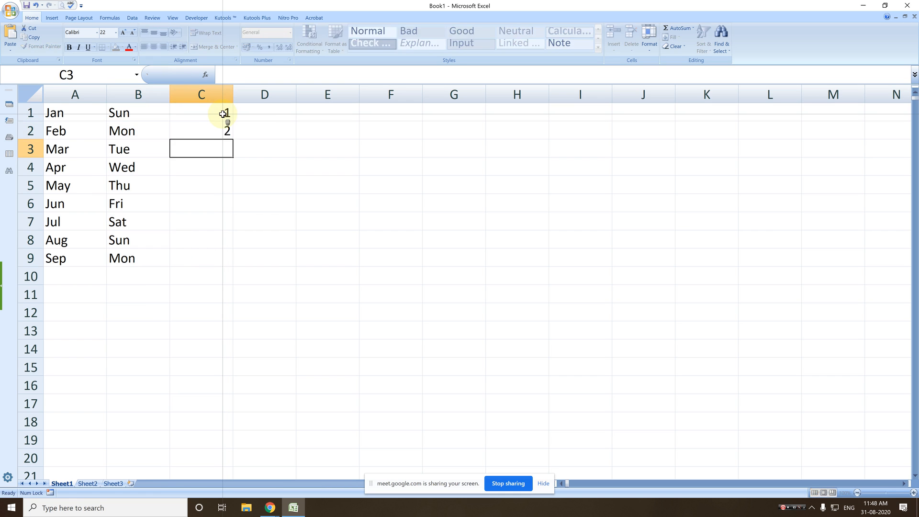
pyautogui.moveTo(222, 114); pyautogui.dragTo(238, 263)
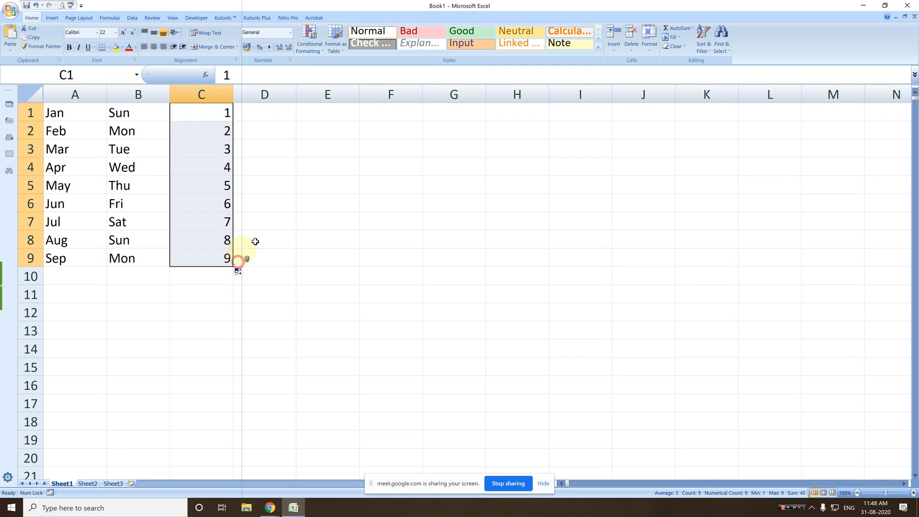
# - Enter the current date 31-08-2020 in D1 and 31-08-2021 in D2, and extend the yearly date series down to D9
pyautogui.click(283, 117)
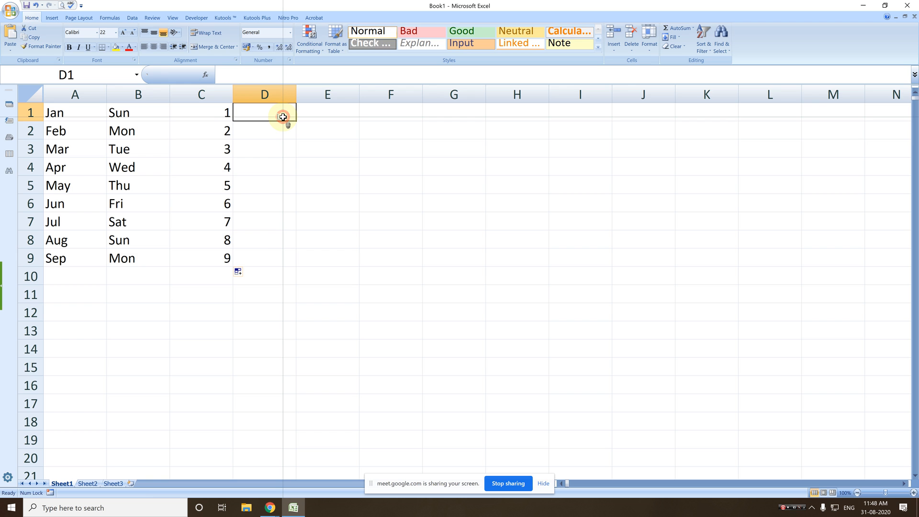
pyautogui.hotkey('ctrl', ';')
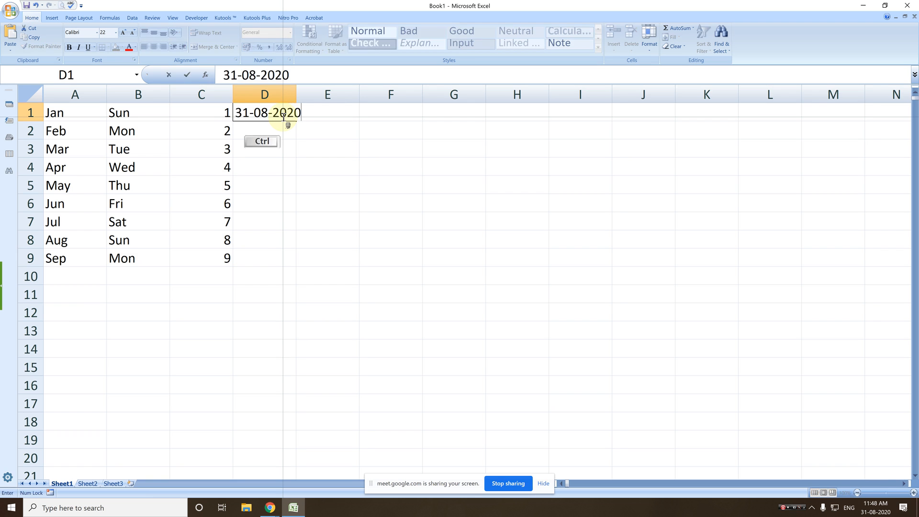
pyautogui.press('Return')
pyautogui.hotkey('ctrl', ';')
pyautogui.press('BackSpace')
pyautogui.write('1')
pyautogui.press('Return')
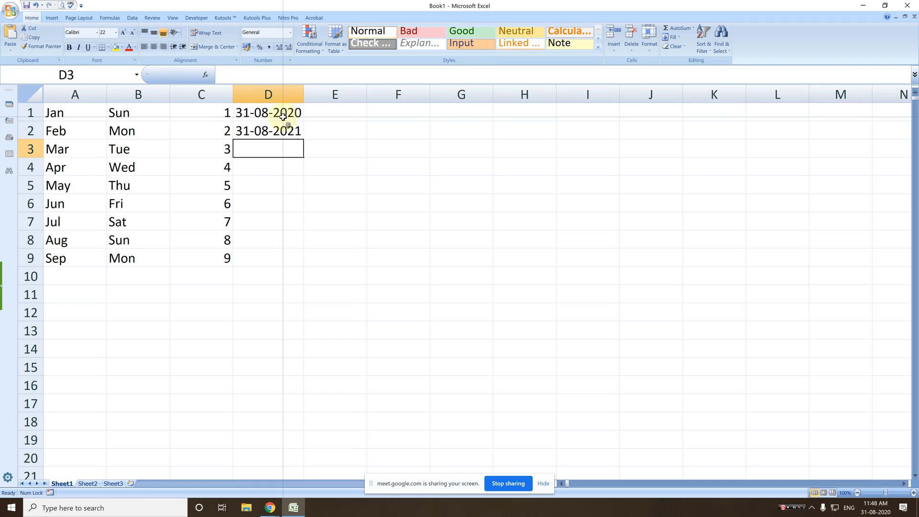
pyautogui.moveTo(283, 116); pyautogui.dragTo(295, 261)
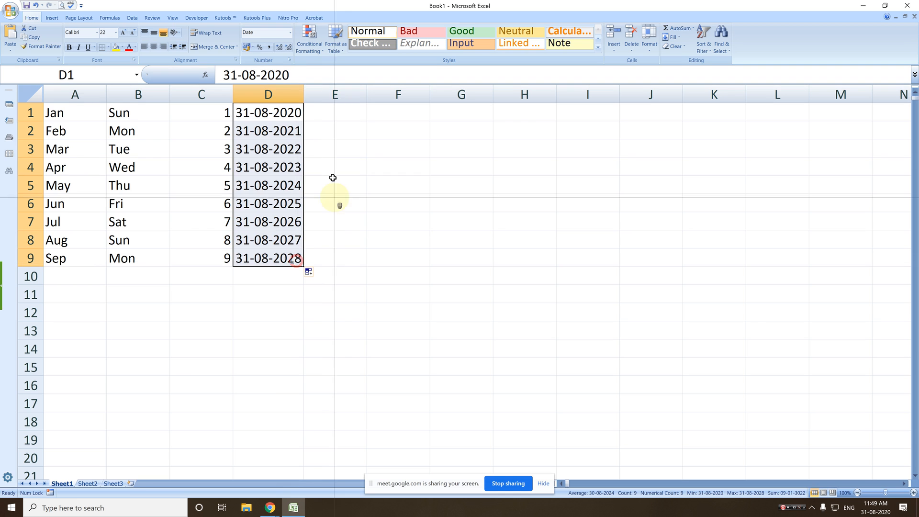
# - Enter the current date 31-08-2020 in E1
pyautogui.click(347, 115)
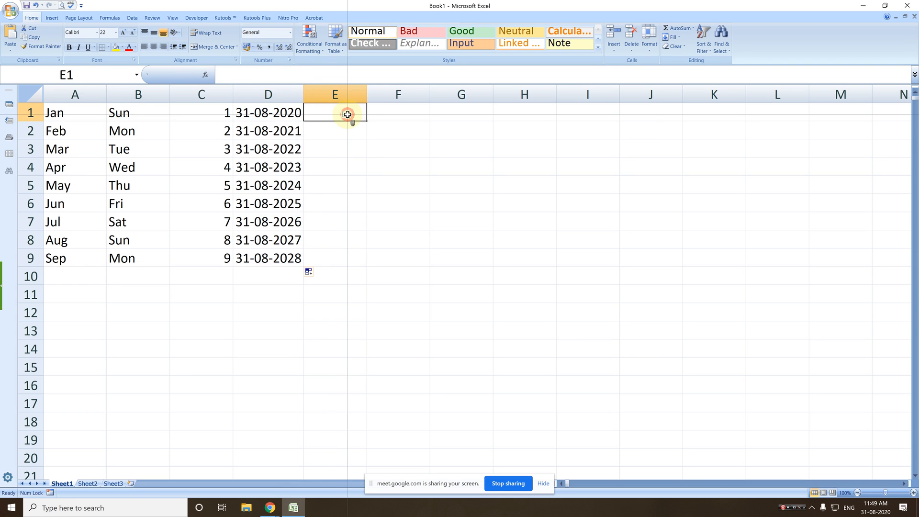
pyautogui.hotkey('ctrl', ';')
pyautogui.press('Left')
pyautogui.press('Left')
pyautogui.press('Left')
pyautogui.press('Right')
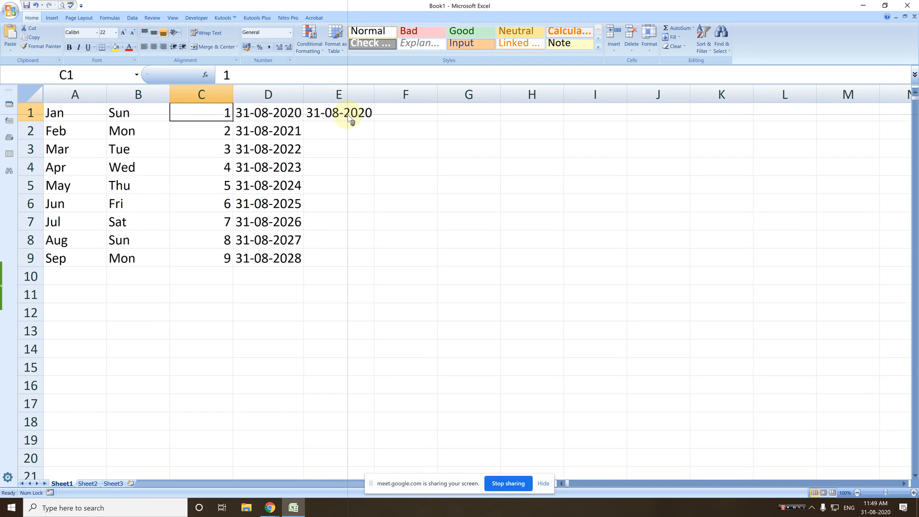
# - Enter 31-09-2020 in E2 and fill the pattern of E1:E2 down to E9
pyautogui.press('Right')
pyautogui.press('Right')
pyautogui.press('Down')
pyautogui.hotkey('ctrl', ';')
pyautogui.press('Left')
pyautogui.press('Right')
pyautogui.press('F2')
pyautogui.press('Left')
pyautogui.press('Left')
pyautogui.press('Left')
pyautogui.press('Left')
pyautogui.press('Left')
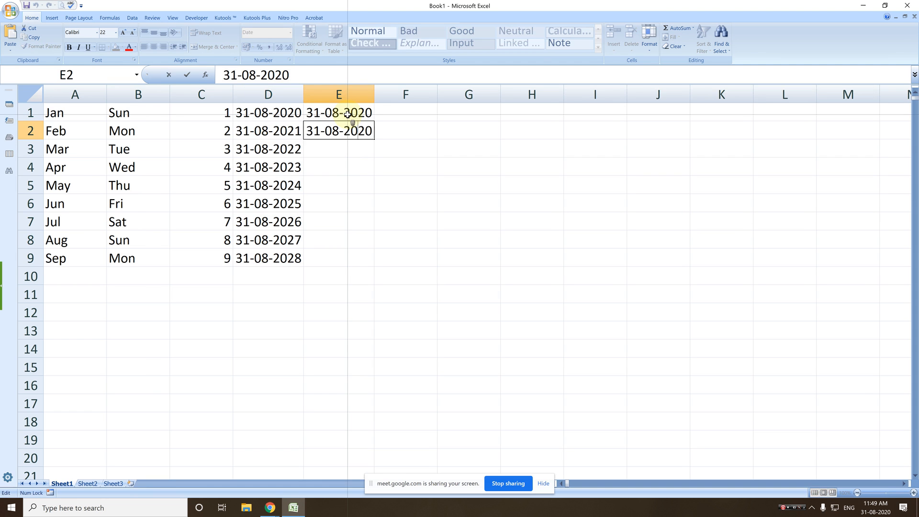
pyautogui.press('BackSpace')
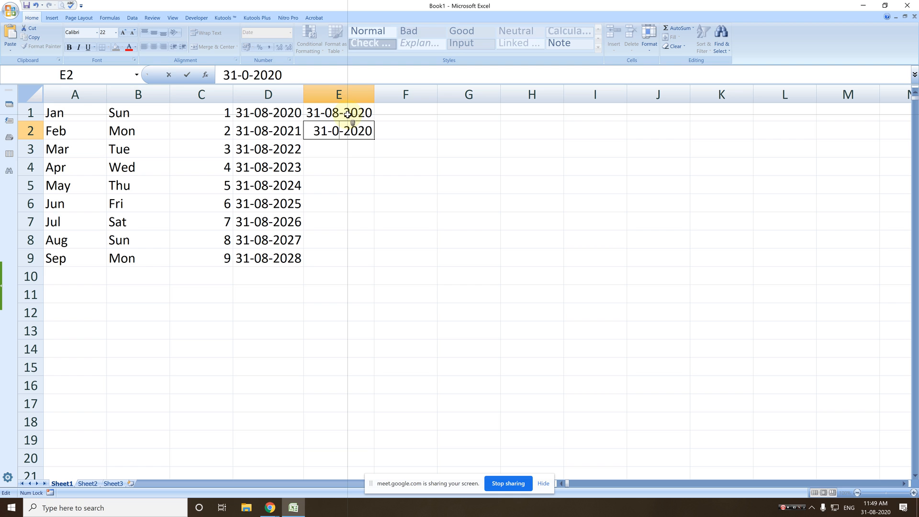
pyautogui.write('9')
pyautogui.press('Return')
pyautogui.moveTo(348, 114); pyautogui.dragTo(380, 257)
# - Enter the current date 31-08-2020 in F1
pyautogui.click(415, 116)
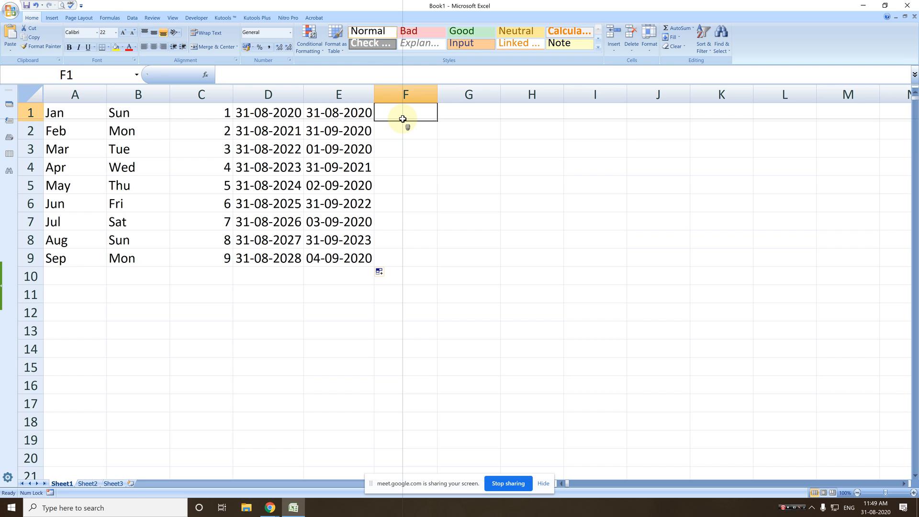
pyautogui.hotkey('ctrl', ';')
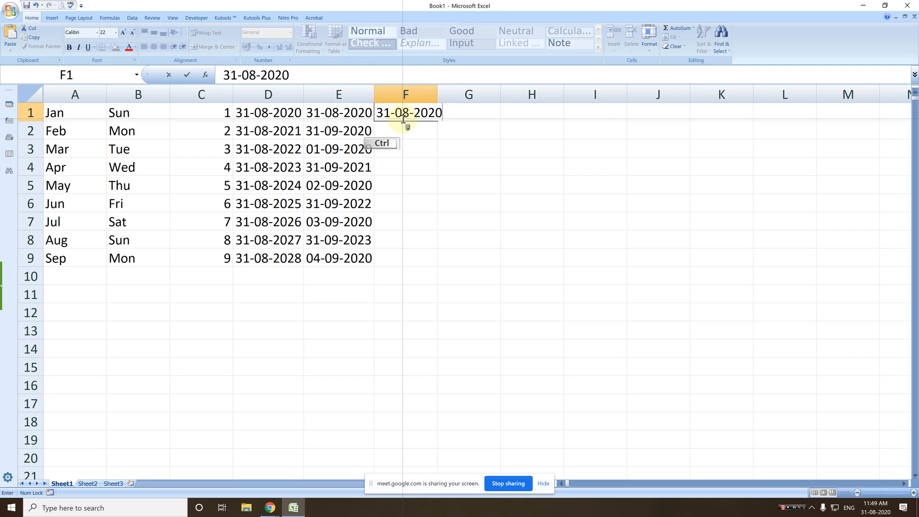
pyautogui.press('Return')
# - Enter 01-09-2020 in F2 and extend the daily date series from F1:F2 down to F9
pyautogui.hotkey('ctrl', ';')
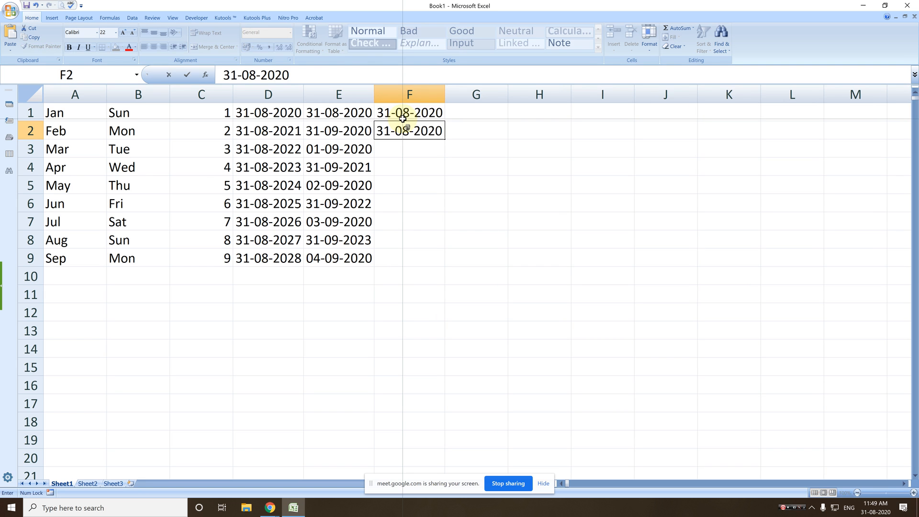
pyautogui.press('F2')
pyautogui.press('Left')
pyautogui.press('Left')
pyautogui.press('Left')
pyautogui.press('Left')
pyautogui.press('Left')
pyautogui.press('BackSpace')
pyautogui.write('9')
pyautogui.press('Left')
pyautogui.press('Left')
pyautogui.press('Left')
pyautogui.press('Left')
pyautogui.press('BackSpace')
pyautogui.press('Return')
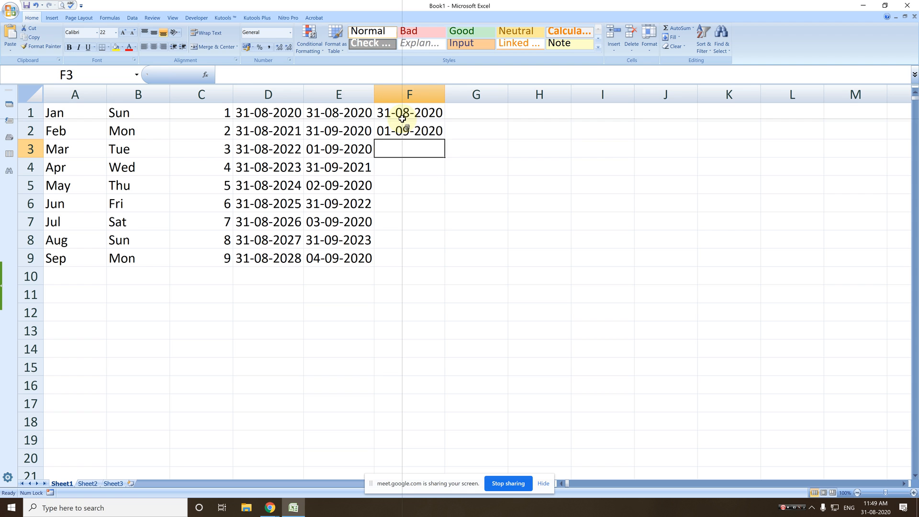
pyautogui.moveTo(422, 117); pyautogui.dragTo(447, 267)
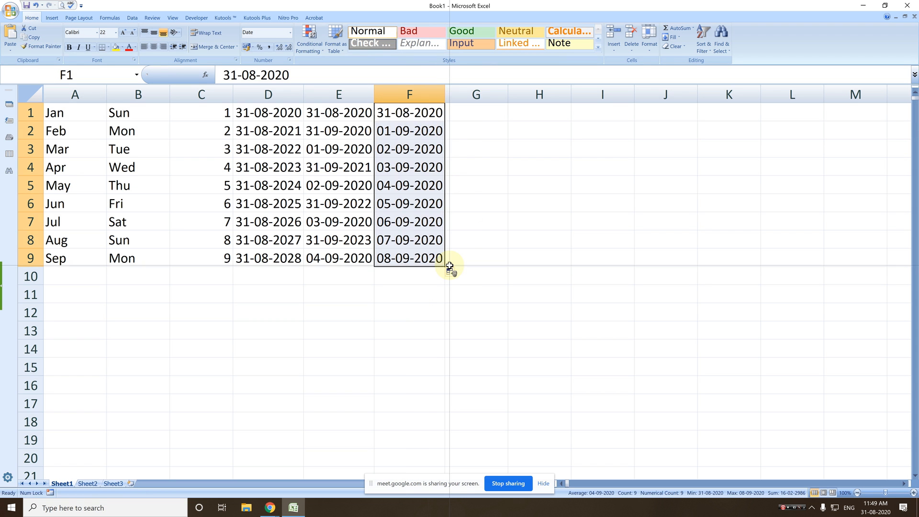
# - Enter nine different first names in G1:G9, one per cell
pyautogui.click(479, 117)
pyautogui.write('ali')
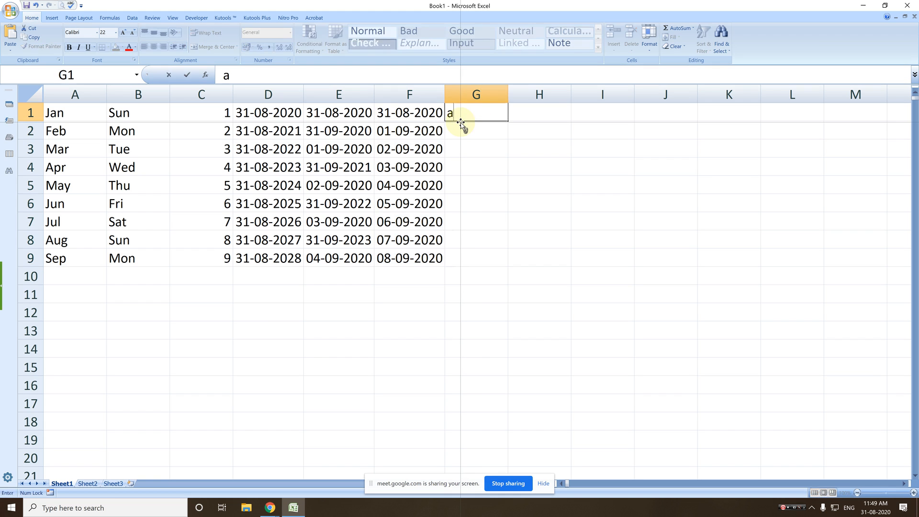
pyautogui.press('Return')
pyautogui.write('jon')
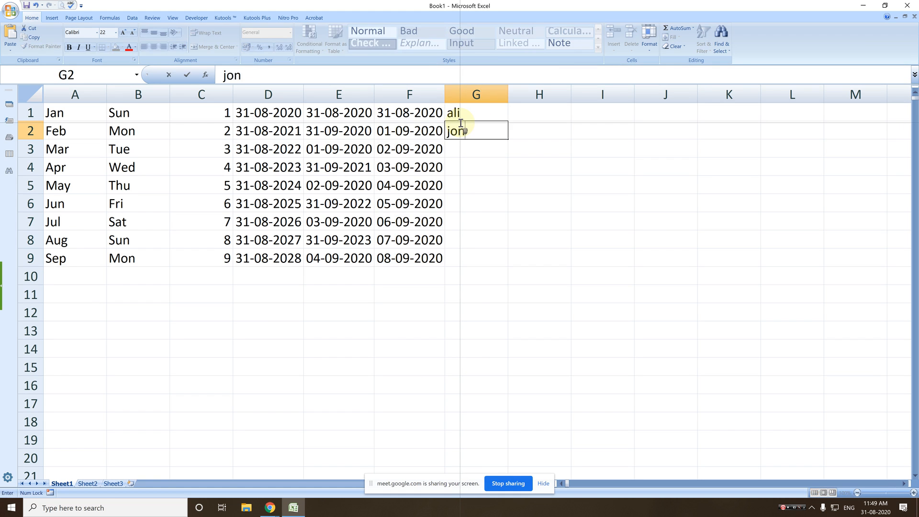
pyautogui.press('Return')
pyautogui.write('ram')
pyautogui.press('Return')
pyautogui.write('sam')
pyautogui.press('Return')
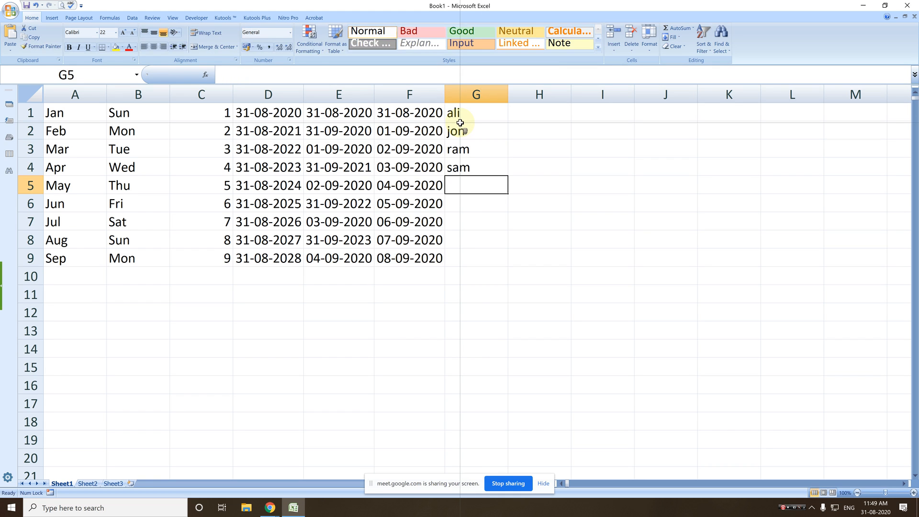
pyautogui.write('jadu')
pyautogui.press('Return')
pyautogui.write('madhu')
pyautogui.press('Return')
pyautogui.write('sita')
pyautogui.press('Return')
pyautogui.write('nasima')
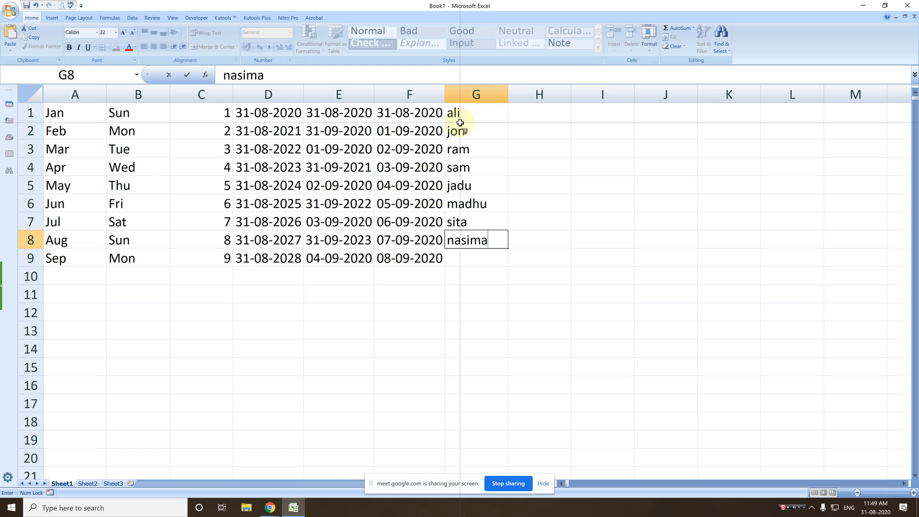
pyautogui.press('Return')
pyautogui.write('gita')
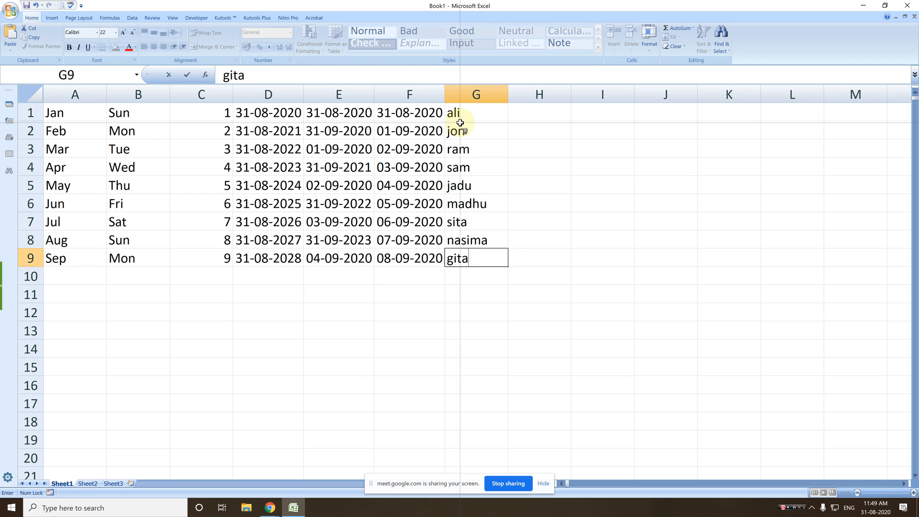
pyautogui.press('Return')
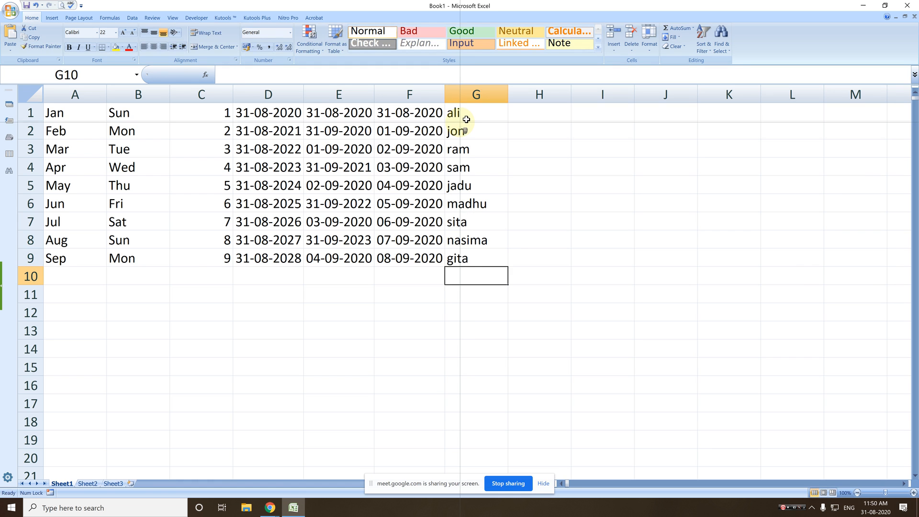
# - Select the names in G1:G9 and open the Custom Lists editor from the Excel options, moved clear of the names
pyautogui.moveTo(472, 116); pyautogui.dragTo(481, 255)
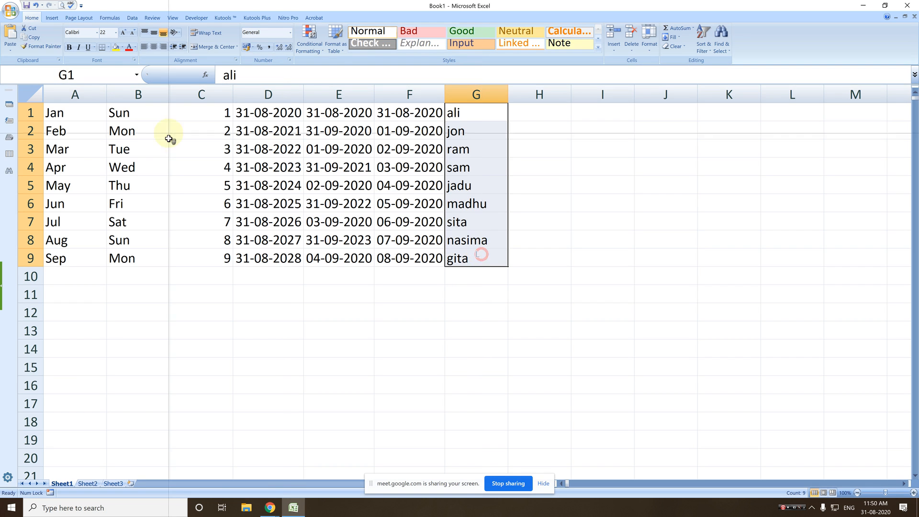
pyautogui.click(10, 11)
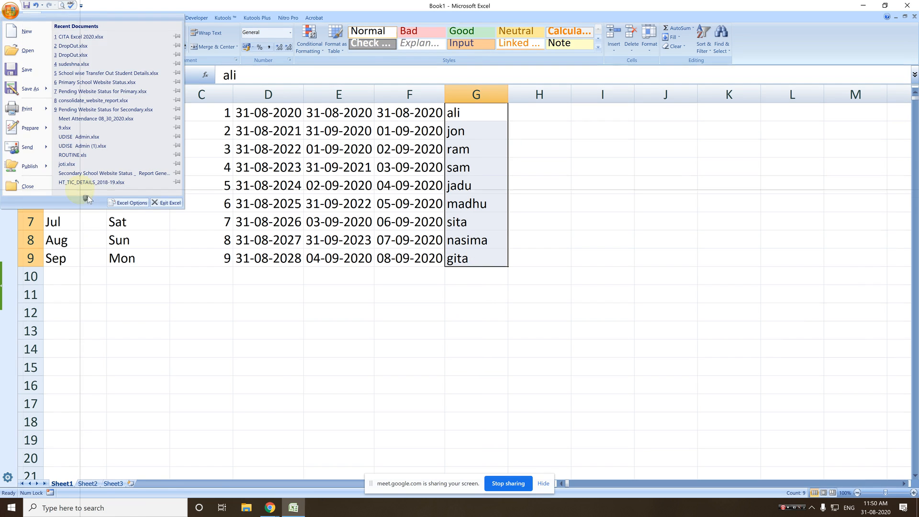
pyautogui.click(133, 202)
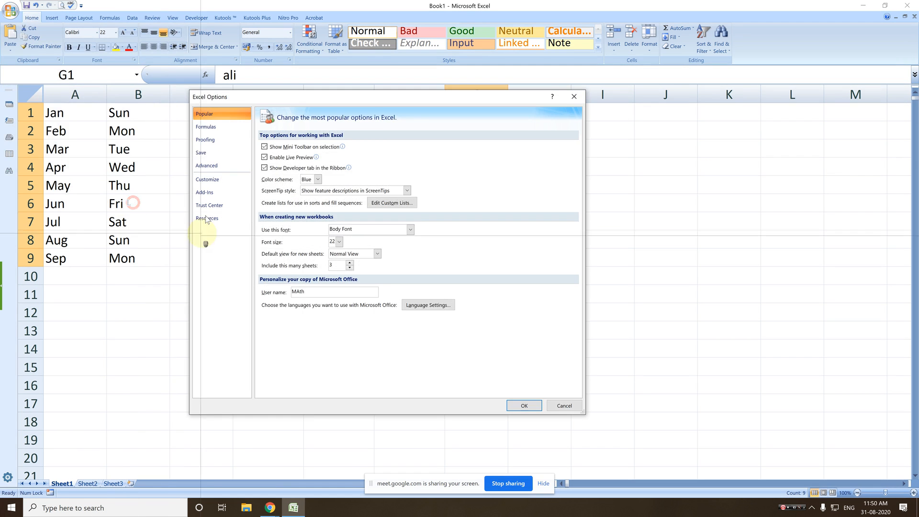
pyautogui.click(205, 140)
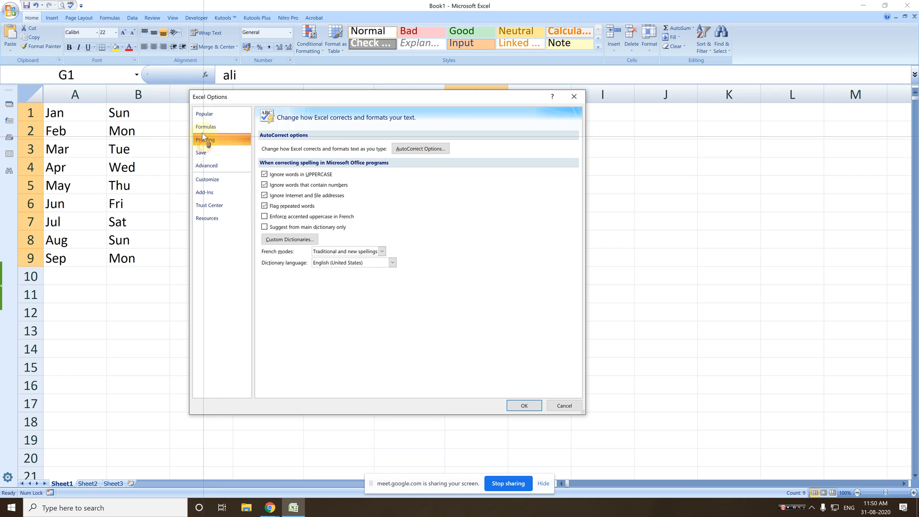
pyautogui.click(199, 113)
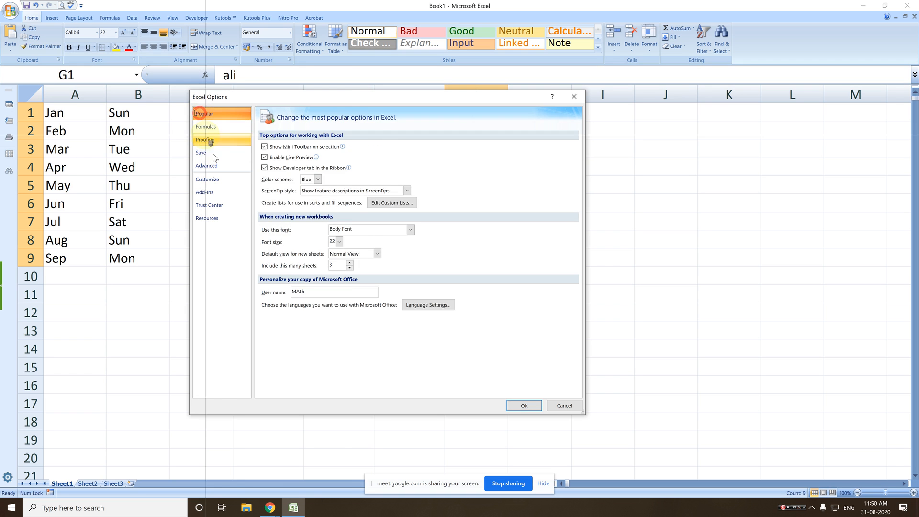
pyautogui.click(386, 202)
pyautogui.moveTo(438, 167); pyautogui.dragTo(204, 182)
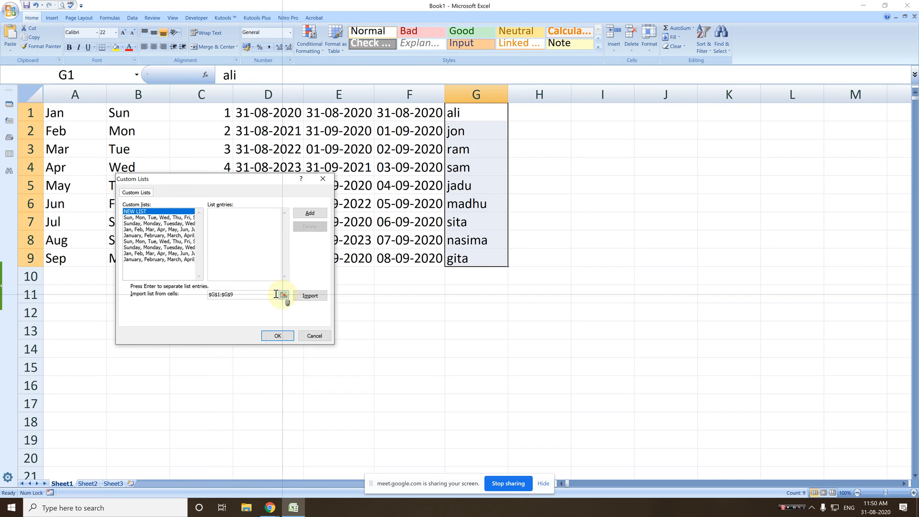
# - Import the names from $G$1:$G$9 as a new custom list and apply the Excel options
pyautogui.click(260, 294)
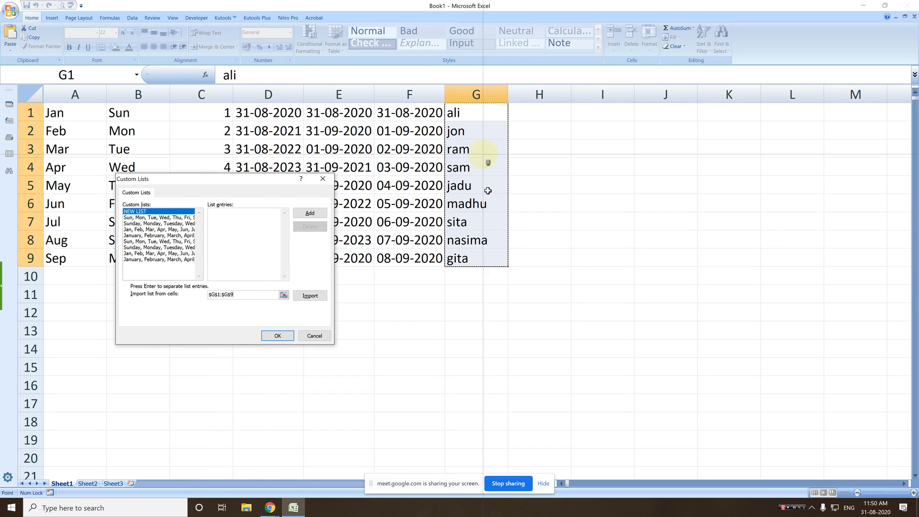
pyautogui.click(309, 295)
pyautogui.click(312, 214)
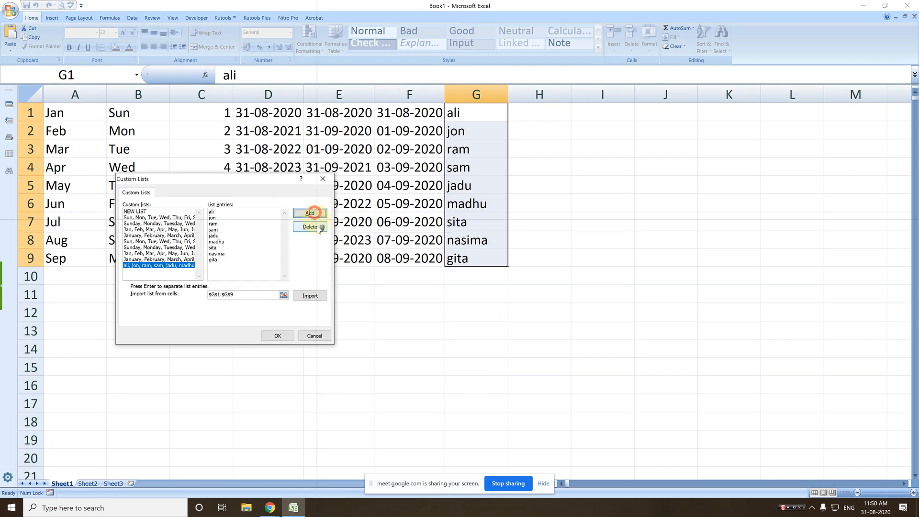
pyautogui.click(283, 335)
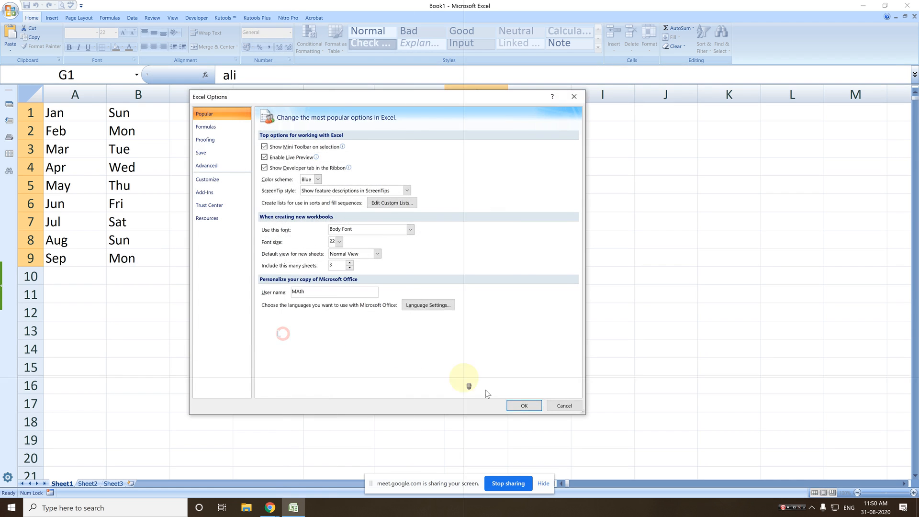
pyautogui.click(521, 405)
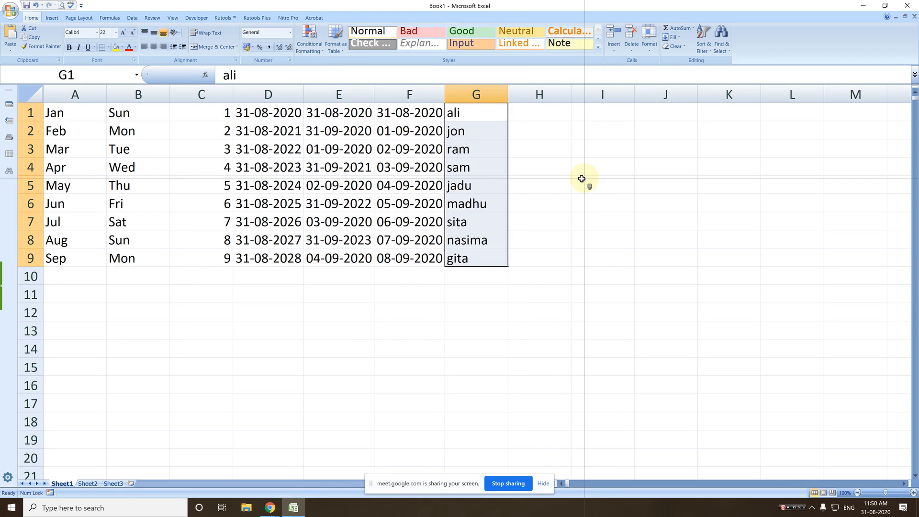
# - Clear the names from G1:G9 and fill the custom name list down H1:H9, starting from its first name
pyautogui.press('Delete')
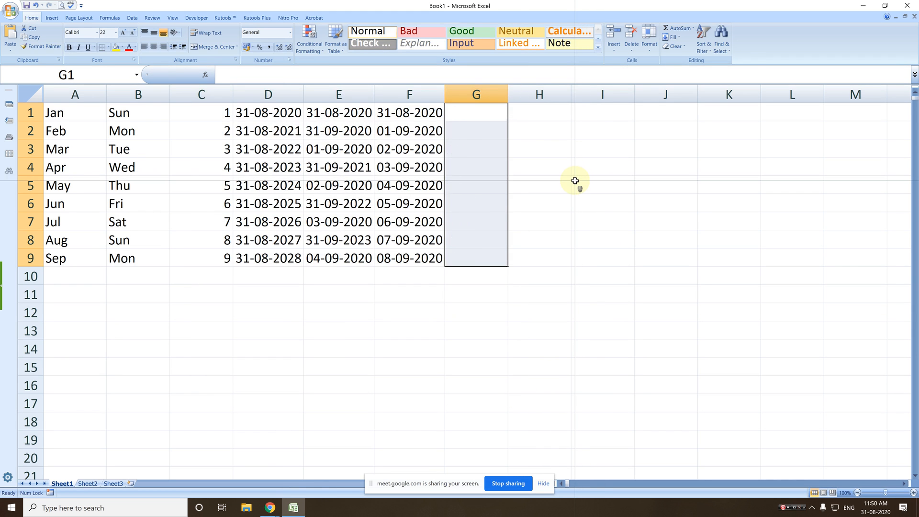
pyautogui.press('Right')
pyautogui.write('ali')
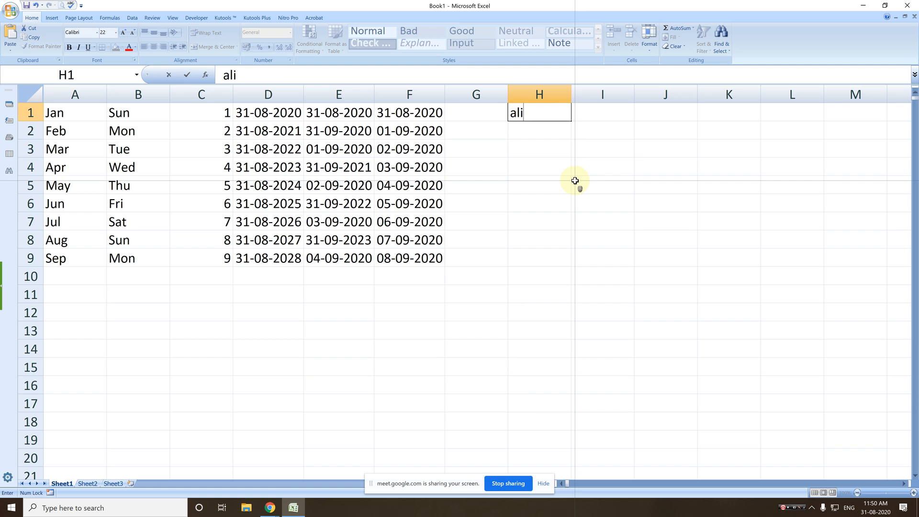
pyautogui.press('Return')
pyautogui.click(554, 120)
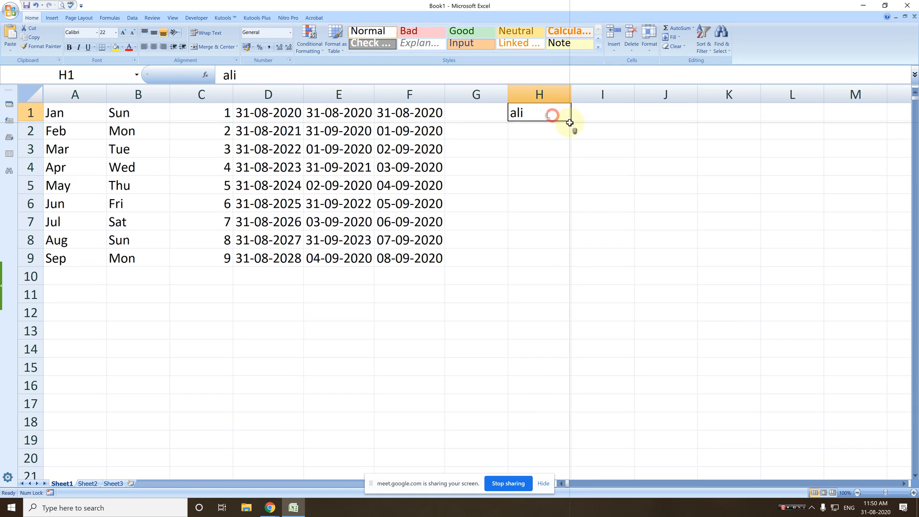
pyautogui.moveTo(572, 121); pyautogui.dragTo(576, 269)
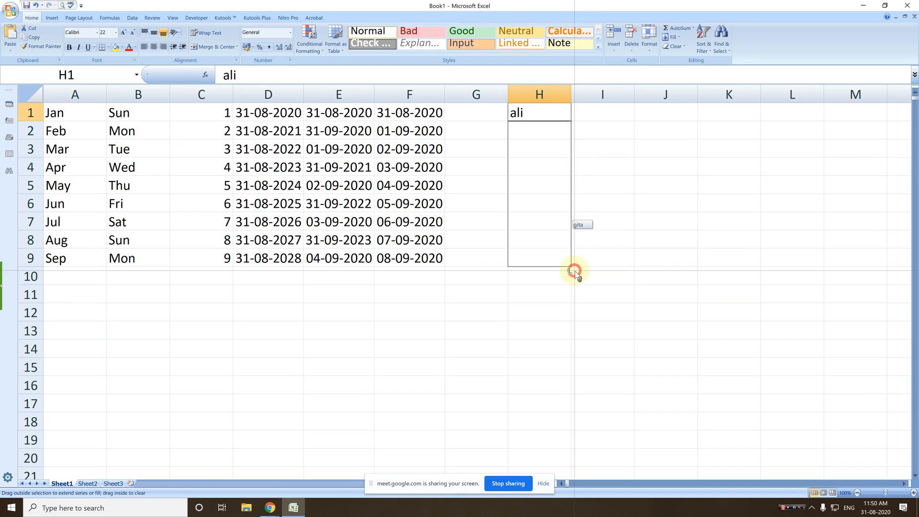
# - Enter the fifth and seventh custom-list names in I1:I2, fill every second list name down to I9, and clear I1:I9
pyautogui.click(619, 116)
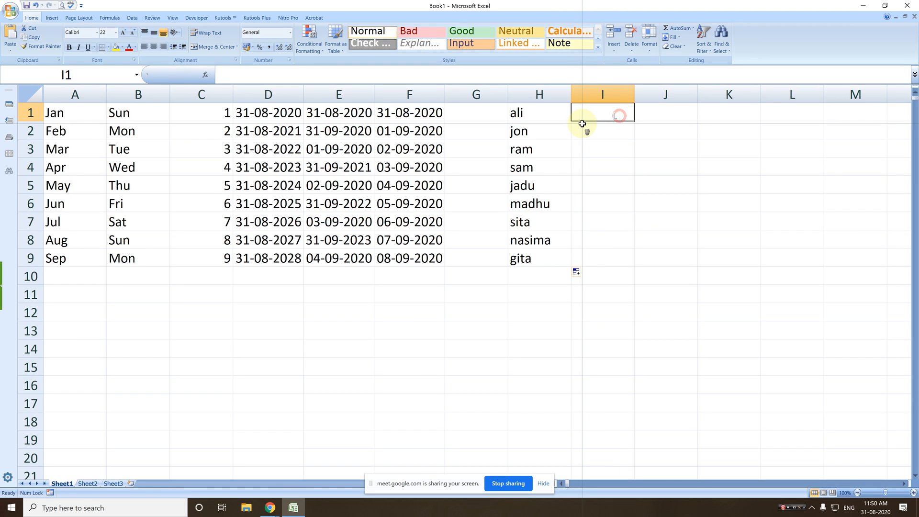
pyautogui.write('jadu')
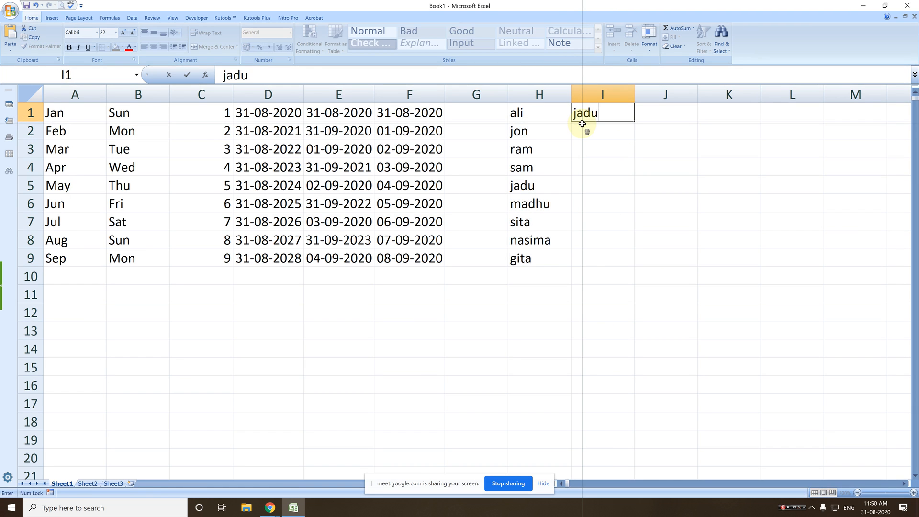
pyautogui.press('Return')
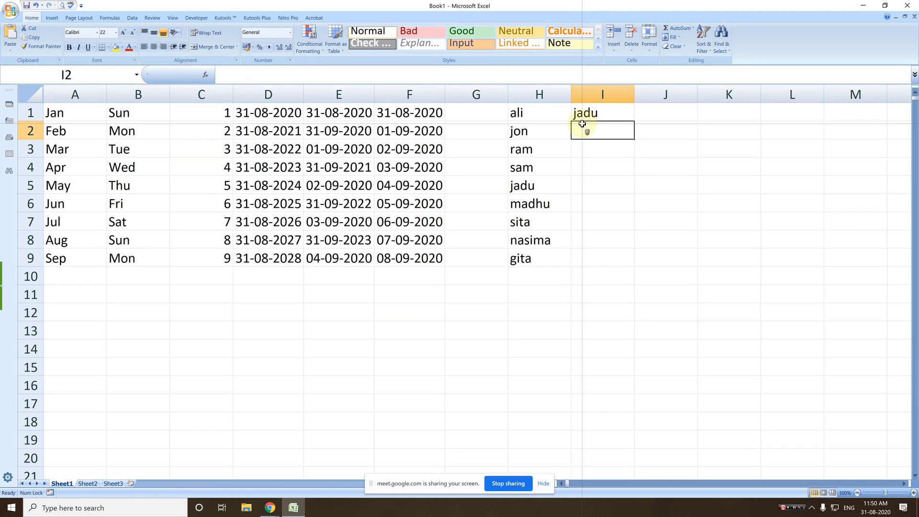
pyautogui.write('sita')
pyautogui.press('Return')
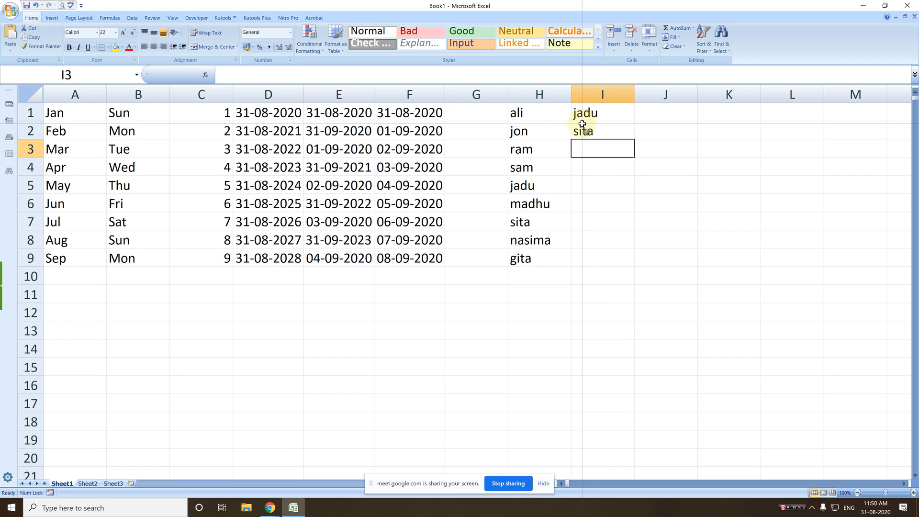
pyautogui.moveTo(596, 115); pyautogui.dragTo(637, 275)
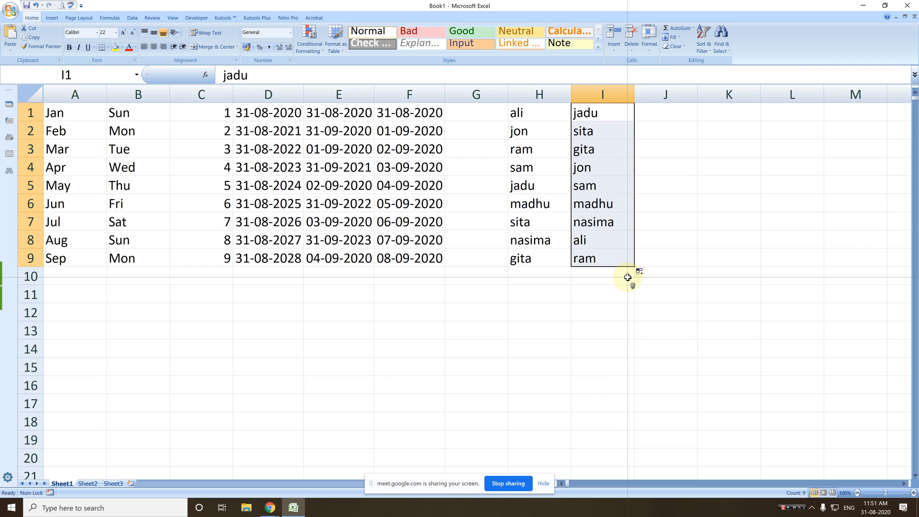
pyautogui.press('Delete')
# - Select the entire row 1 and the entire column G in turn from cell G1
pyautogui.press('Left')
pyautogui.press('Left')
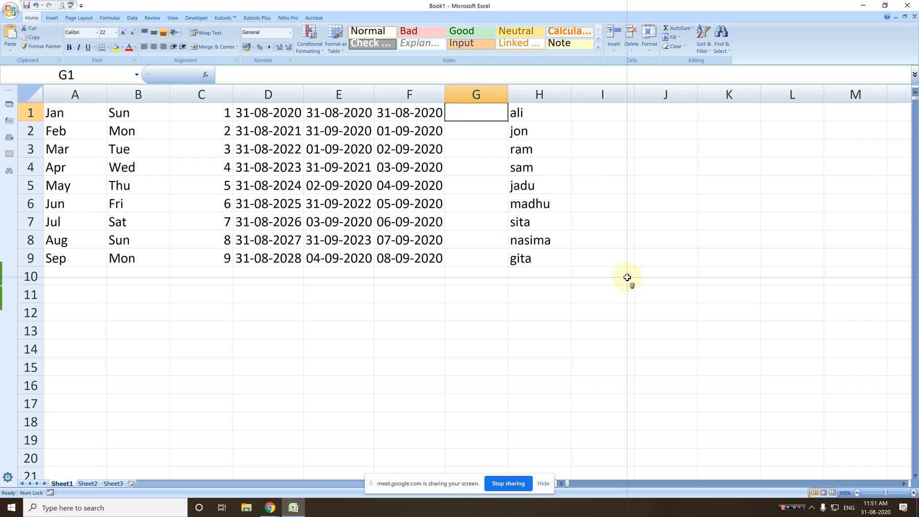
pyautogui.hotkey('shift', 'space')
pyautogui.press('Right')
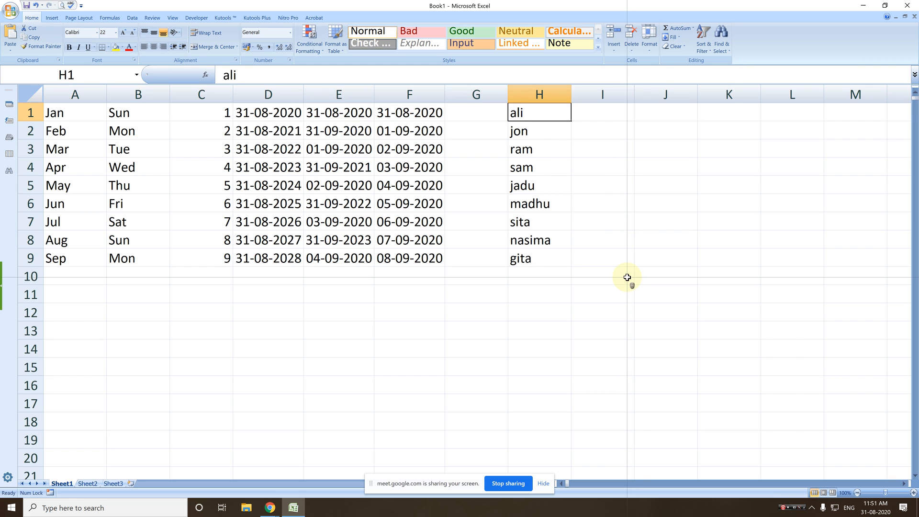
pyautogui.press('Left')
pyautogui.hotkey('ctrl', 'space')
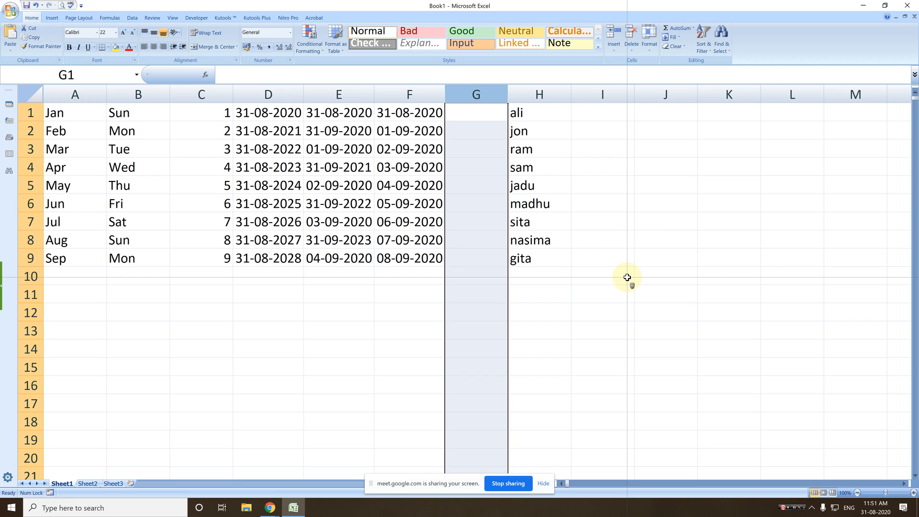
pyautogui.press('Up')
pyautogui.hotkey('shift', 'space')
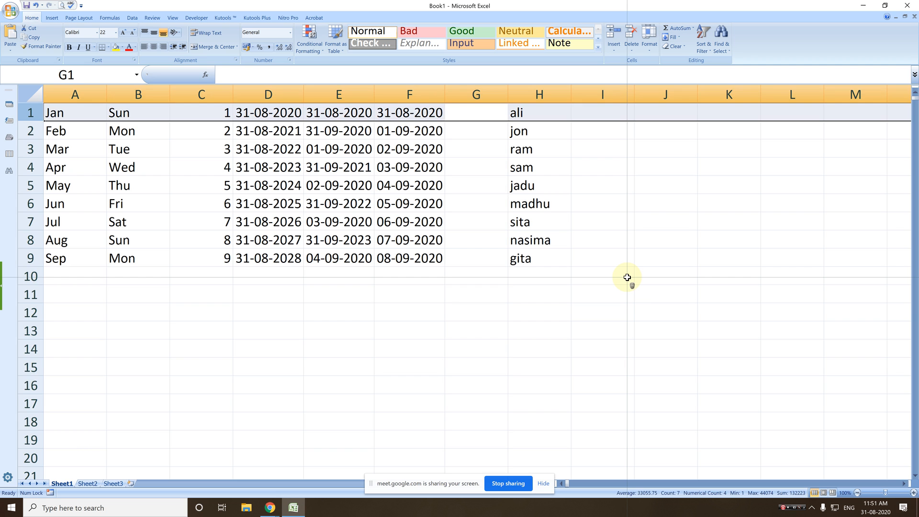
pyautogui.press('Down')
pyautogui.press('Up')
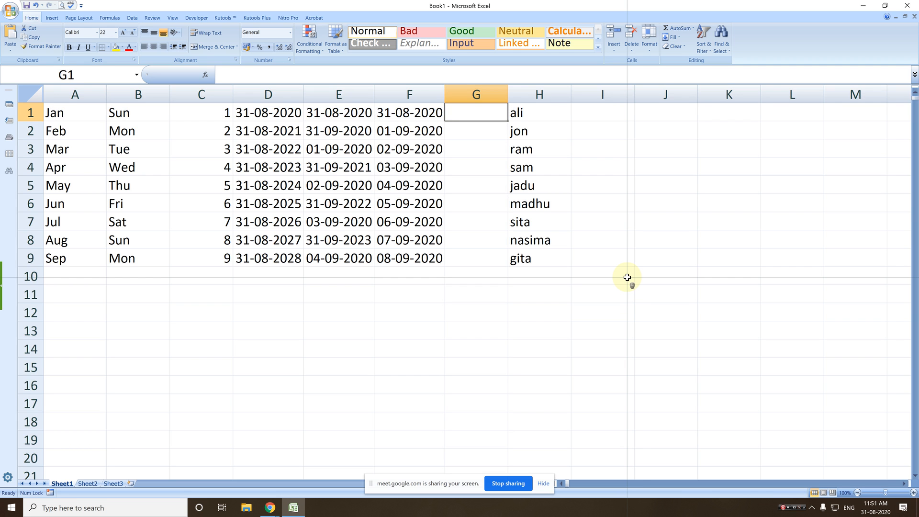
# - Delete the whole empty column G so the name list moves next to the dates
pyautogui.press('ctrl')
pyautogui.hotkey('ctrl', 'space')
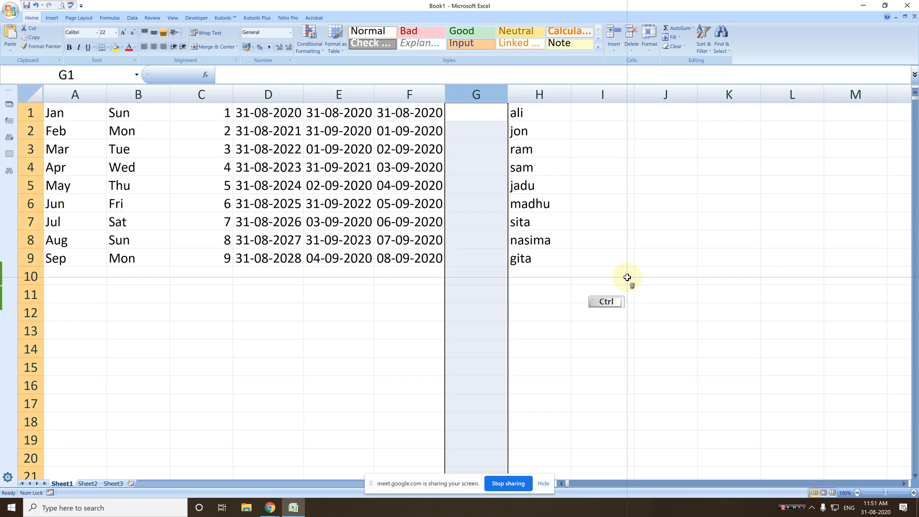
pyautogui.hotkey('ctrl', '-')
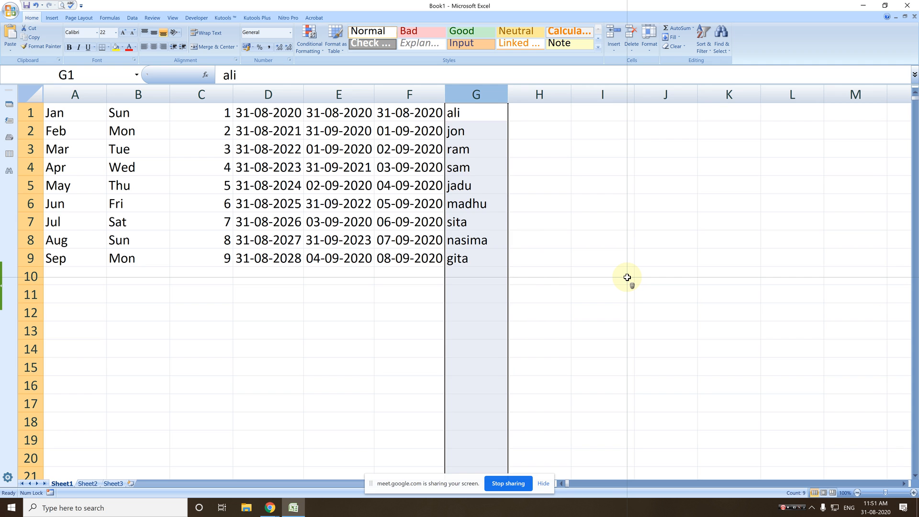
pyautogui.press('Right')
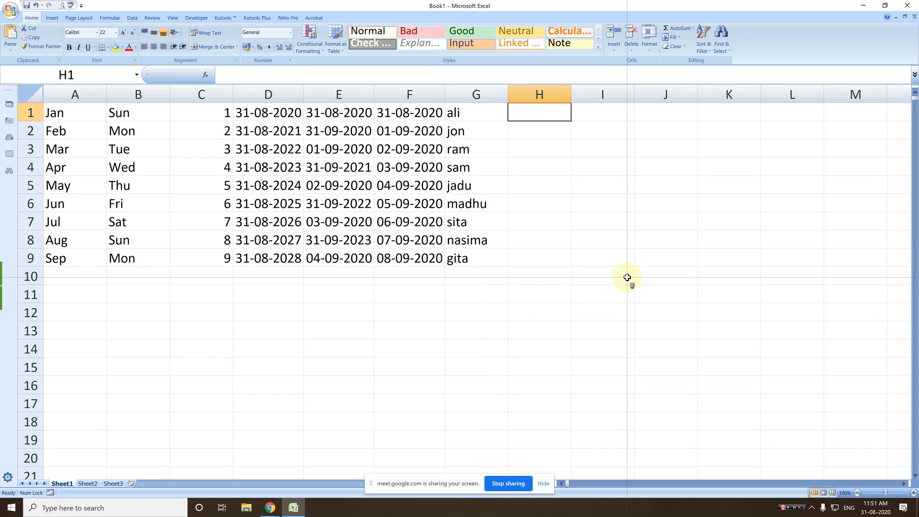
pyautogui.press('Down')
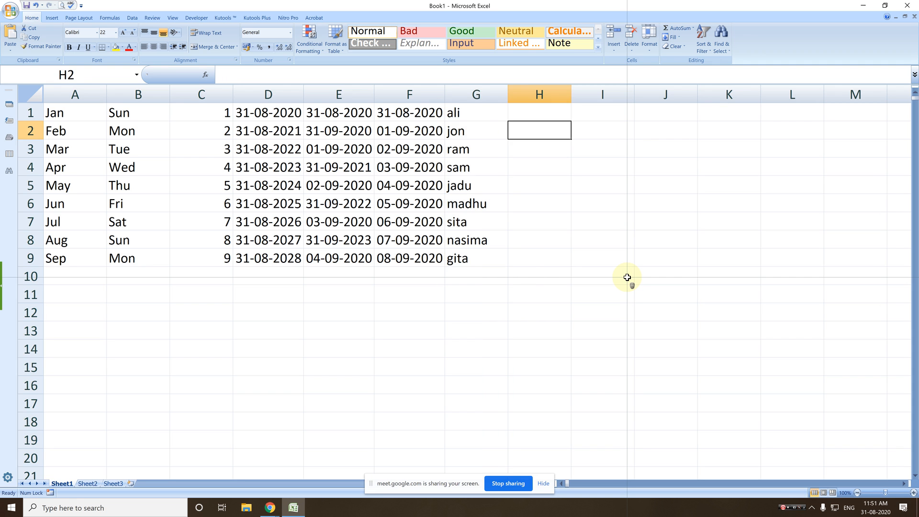
pyautogui.press('ctrl')
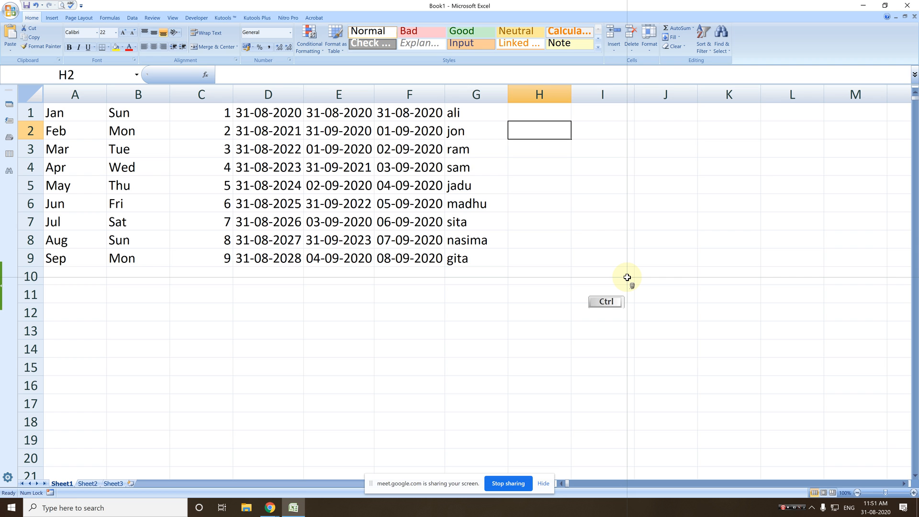
pyautogui.hotkey('ctrl', '+')
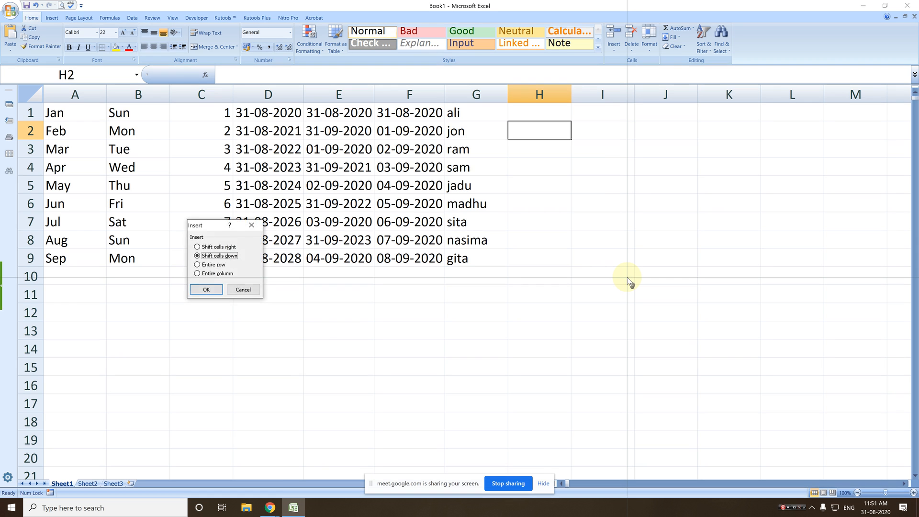
pyautogui.press('Escape')
# - Insert five whole blank rows at row 2, above the Feb row
pyautogui.hotkey('shift', 'space')
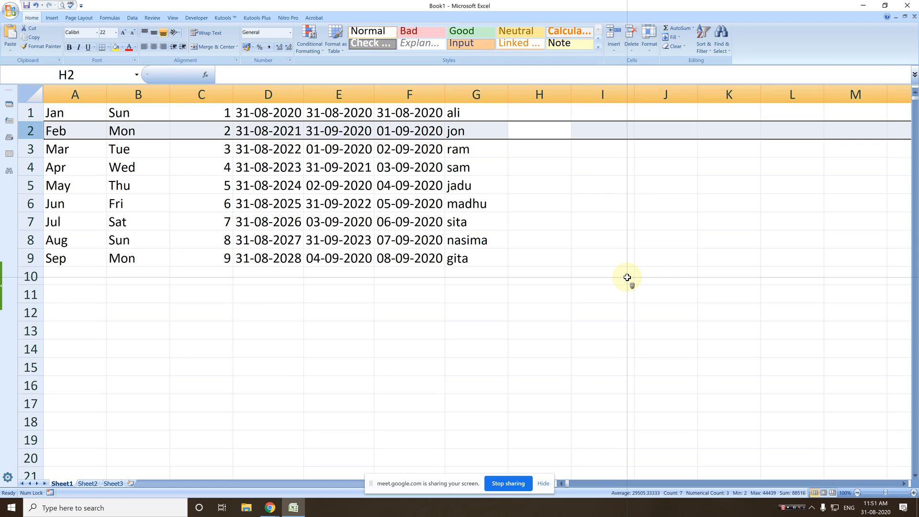
pyautogui.hotkey('ctrl', '+')
pyautogui.hotkey('ctrl', '+')
pyautogui.hotkey('ctrl', '+')
pyautogui.hotkey('ctrl', '+')
pyautogui.hotkey('ctrl', '+')
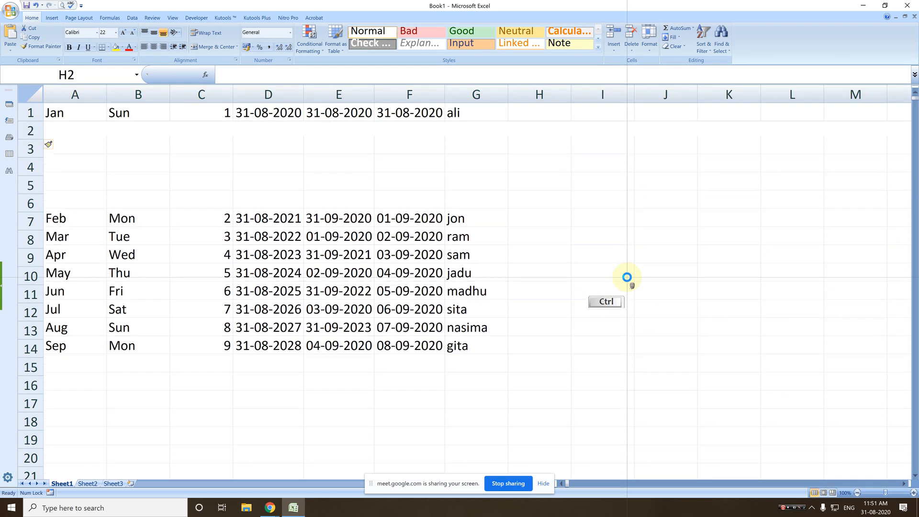
# - Delete whole rows repeatedly at row 2 and finally row 1, until the sheet is empty
pyautogui.hotkey('ctrl', '-')
pyautogui.hotkey('ctrl', '-')
pyautogui.hotkey('ctrl', '-')
pyautogui.hotkey('ctrl', '-')
pyautogui.hotkey('ctrl', '-')
pyautogui.hotkey('ctrl', '-')
pyautogui.hotkey('ctrl', '-')
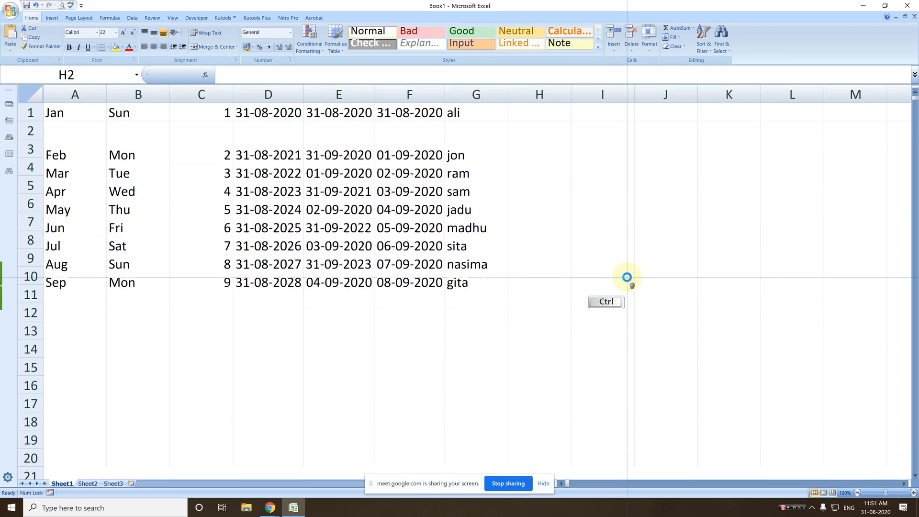
pyautogui.hotkey('ctrl', '-')
pyautogui.hotkey('ctrl', '-')
pyautogui.hotkey('ctrl', '-')
pyautogui.hotkey('ctrl', '-')
pyautogui.hotkey('ctrl', '-')
pyautogui.hotkey('ctrl', '-')
pyautogui.hotkey('ctrl', '-')
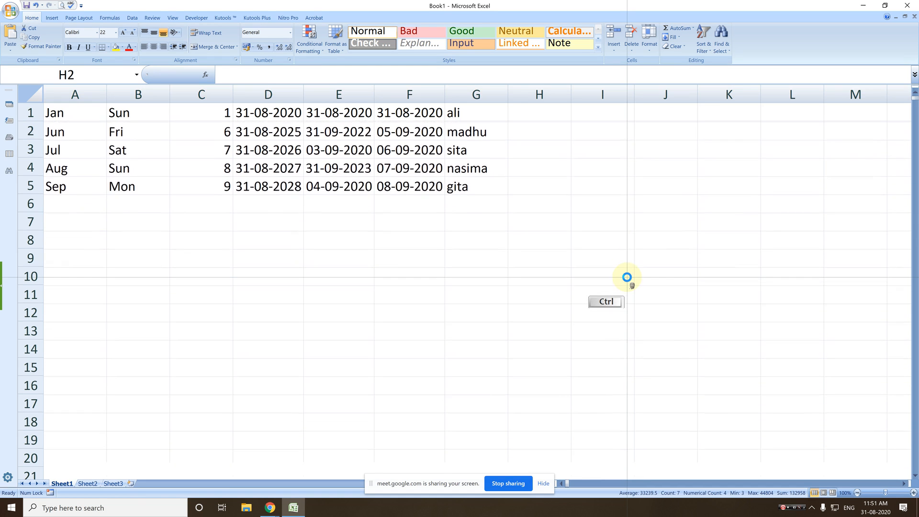
pyautogui.press('Up')
pyautogui.hotkey('shift', 'space')
pyautogui.hotkey('ctrl', '-')
# - Enter the first two custom-list names in A1 and A2, each starting with a capital letter
pyautogui.press('Left')
pyautogui.press('Left')
pyautogui.press('Left')
pyautogui.press('Left')
pyautogui.press('Left')
pyautogui.press('Left')
pyautogui.press('Left')
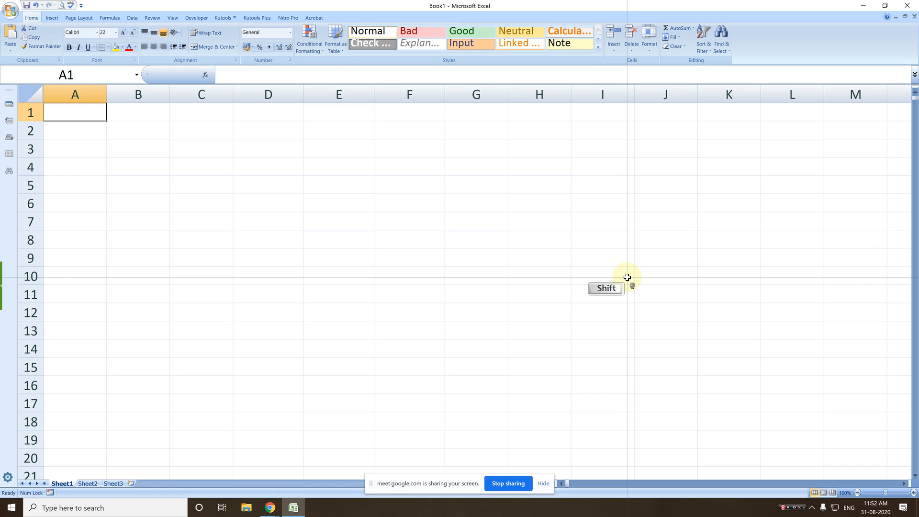
pyautogui.write('Ali')
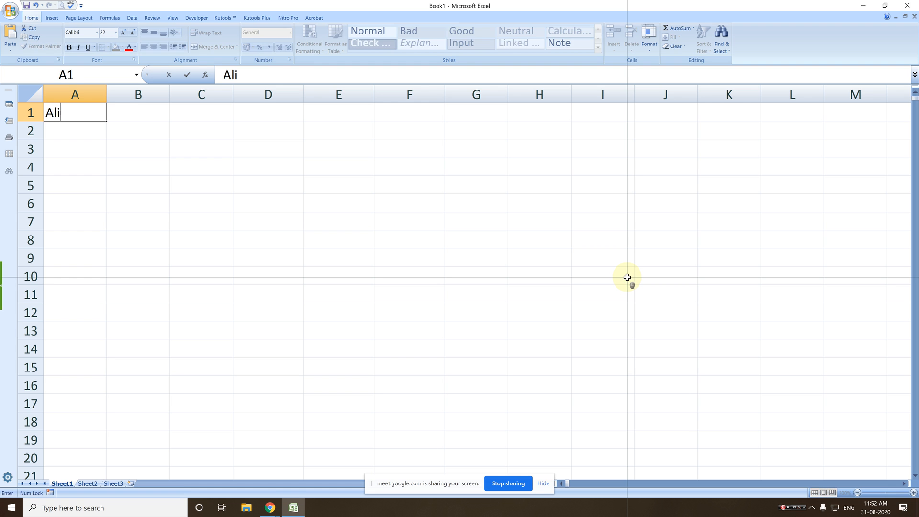
pyautogui.press('Return')
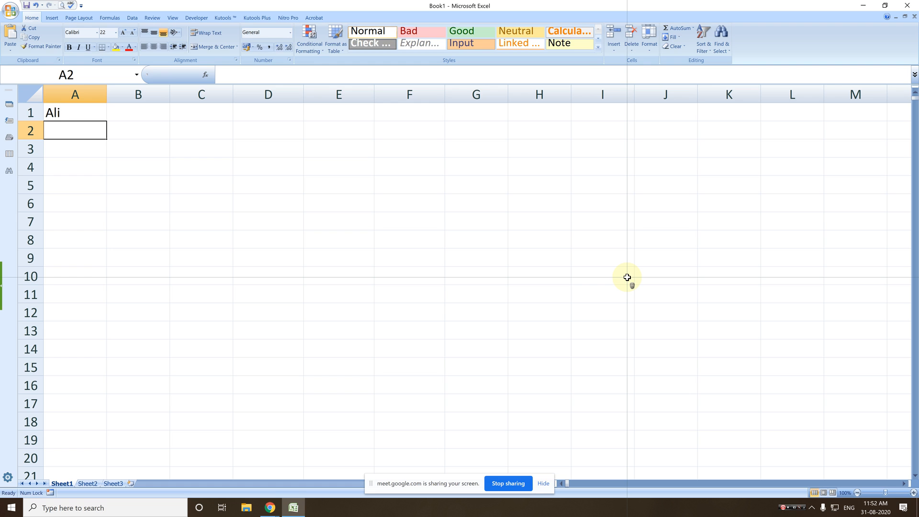
pyautogui.write('Jon')
pyautogui.press('Return')
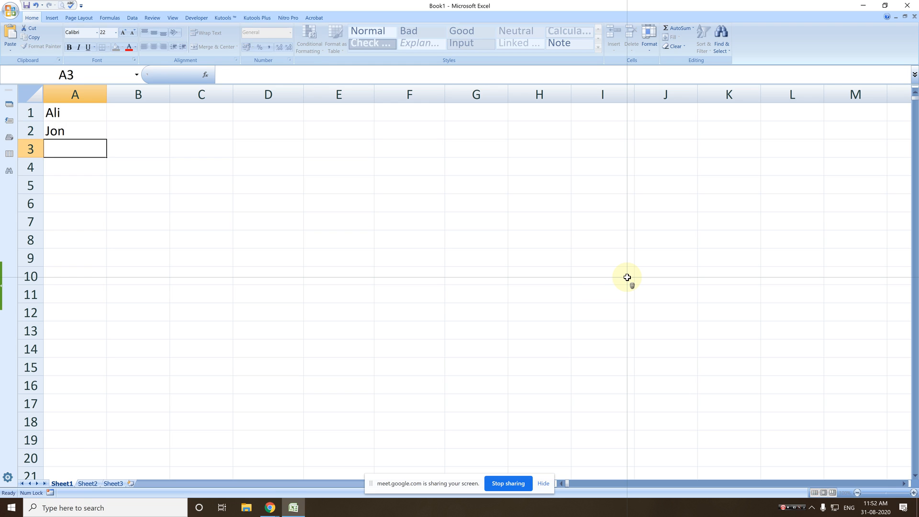
# - Try the Rotate Text Up, Rotate Text Down and Angle Clockwise orientations on A1:A2 in turn
pyautogui.moveTo(82, 115); pyautogui.dragTo(78, 127)
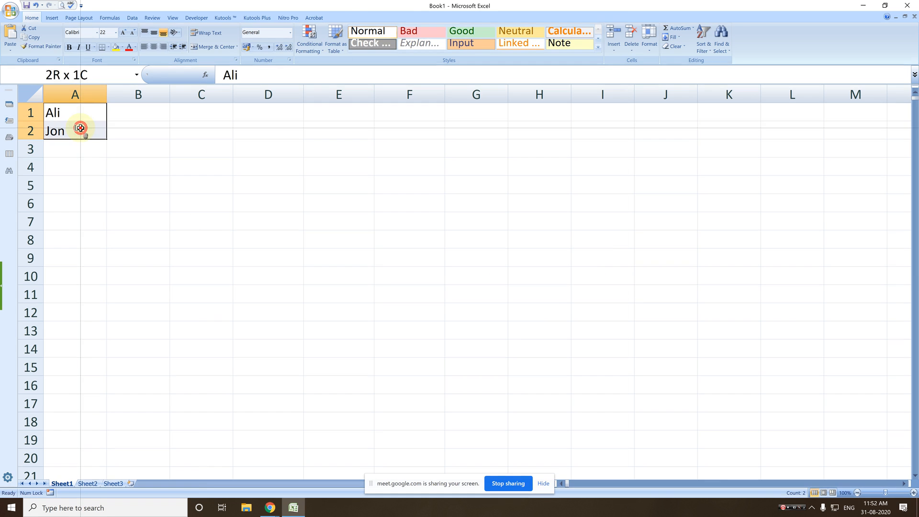
pyautogui.click(176, 32)
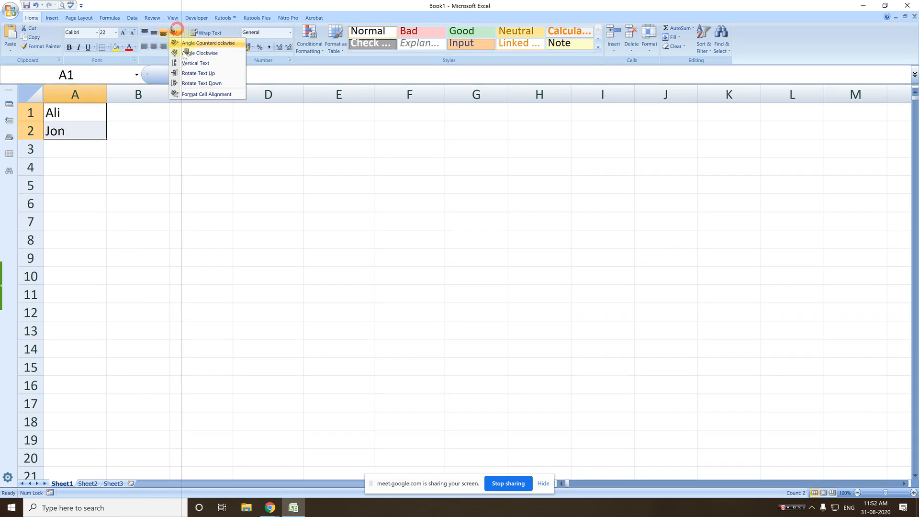
pyautogui.click(194, 76)
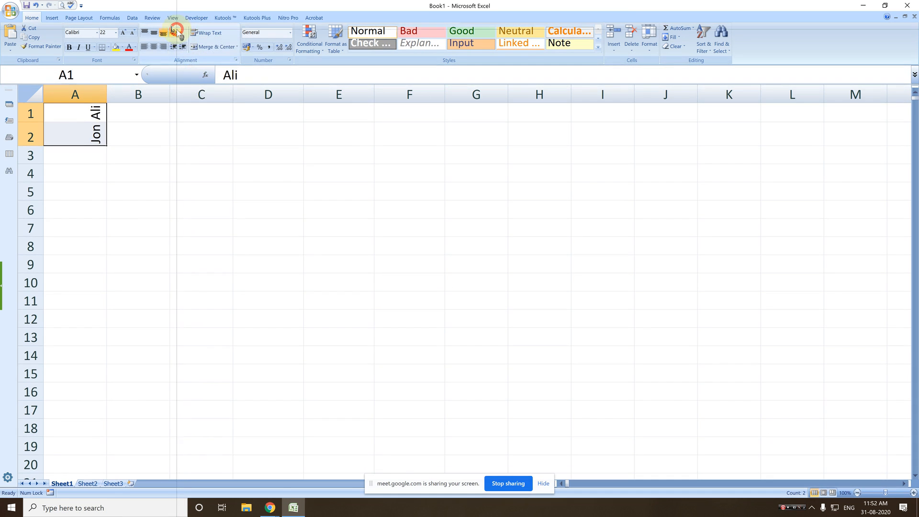
pyautogui.click(176, 32)
pyautogui.click(189, 83)
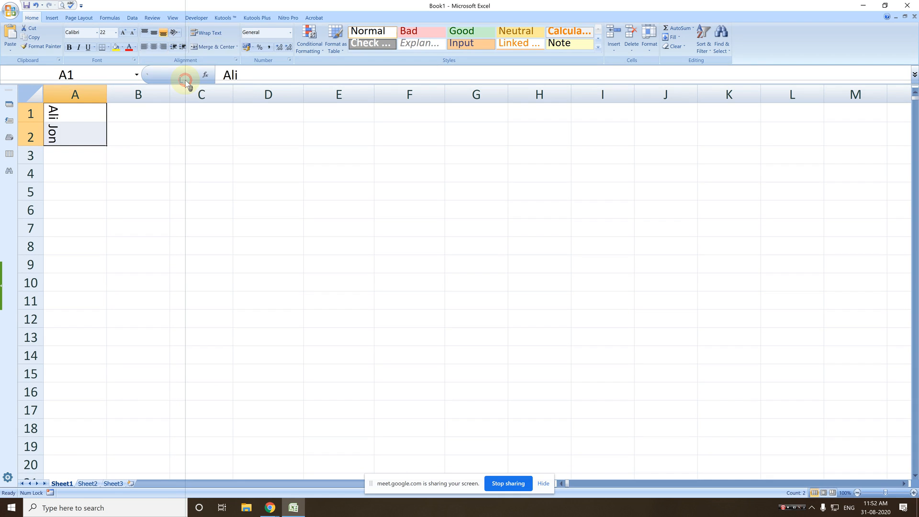
pyautogui.click(177, 33)
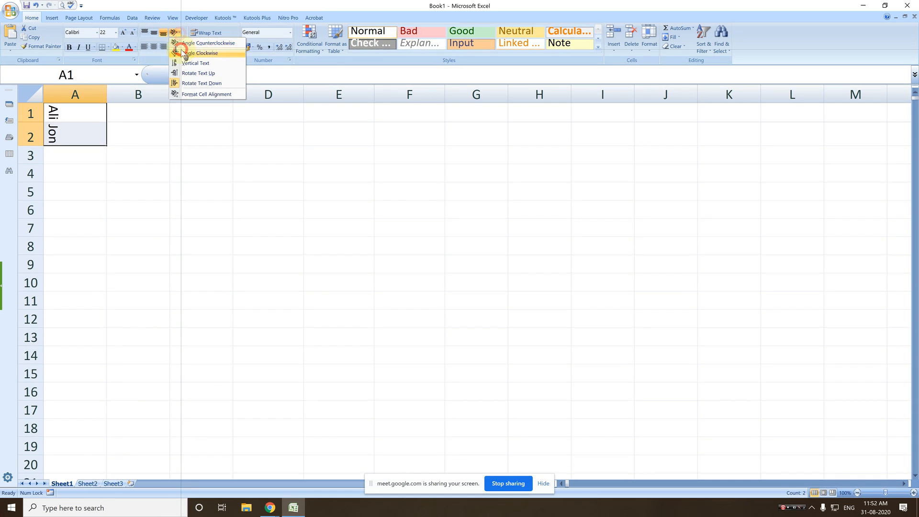
pyautogui.click(197, 53)
# - Set the text orientation of A1:A2 to Angle Counterclockwise and deselect the cells
pyautogui.click(176, 33)
pyautogui.click(194, 43)
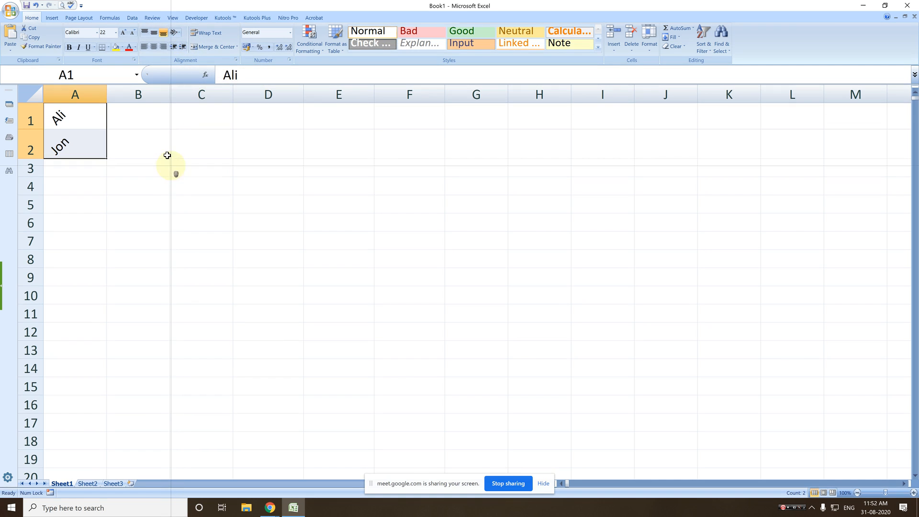
pyautogui.click(143, 152)
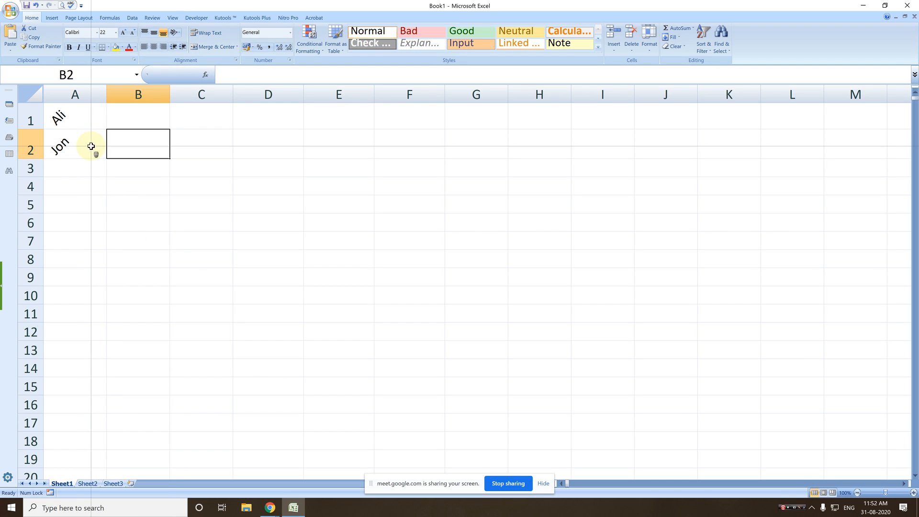
pyautogui.click(66, 146)
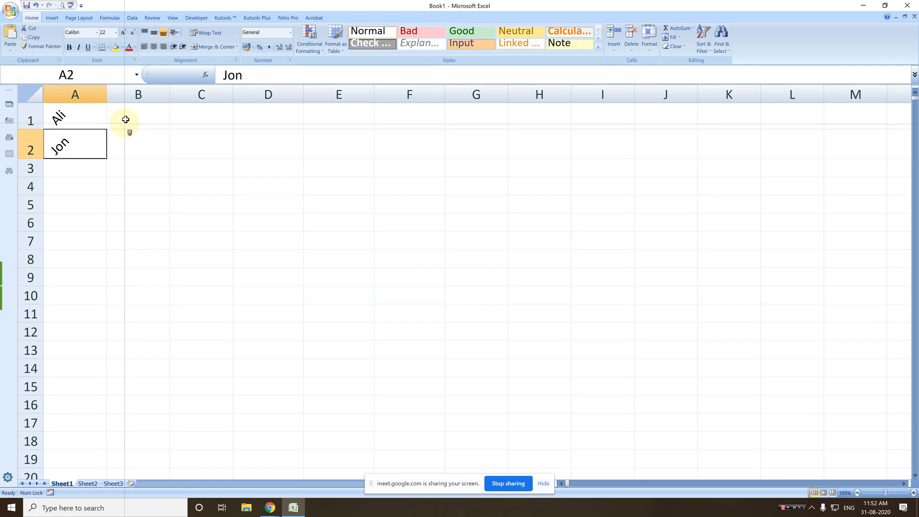
pyautogui.click(175, 32)
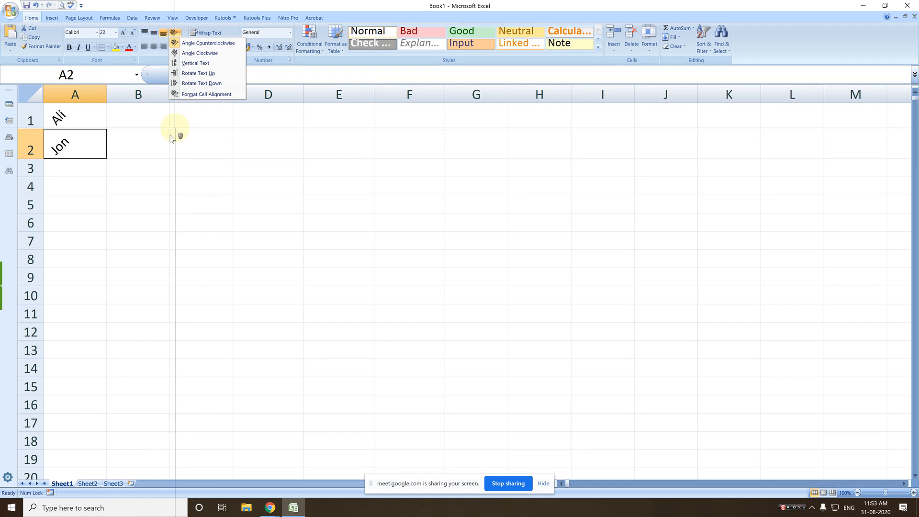
pyautogui.click(144, 151)
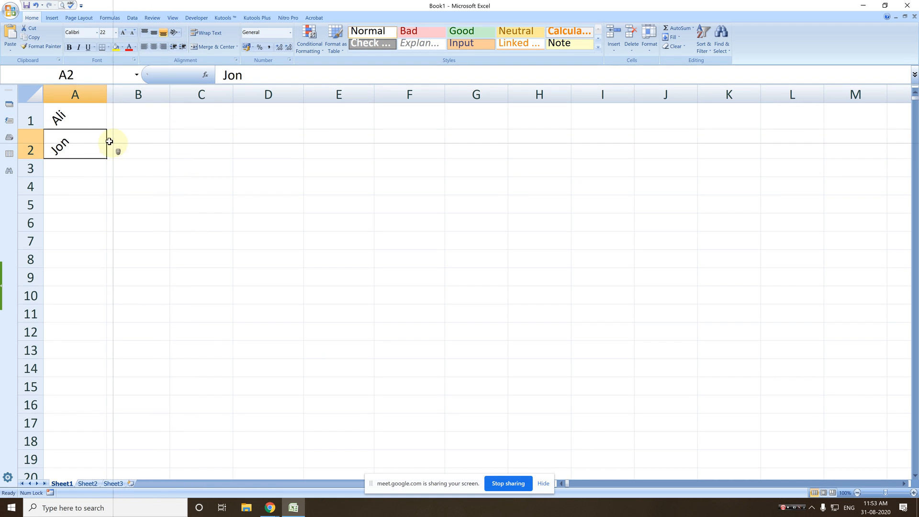
# - Fill the custom name list with its angled text orientation from the first names down to A8
pyautogui.moveTo(88, 117); pyautogui.dragTo(110, 259)
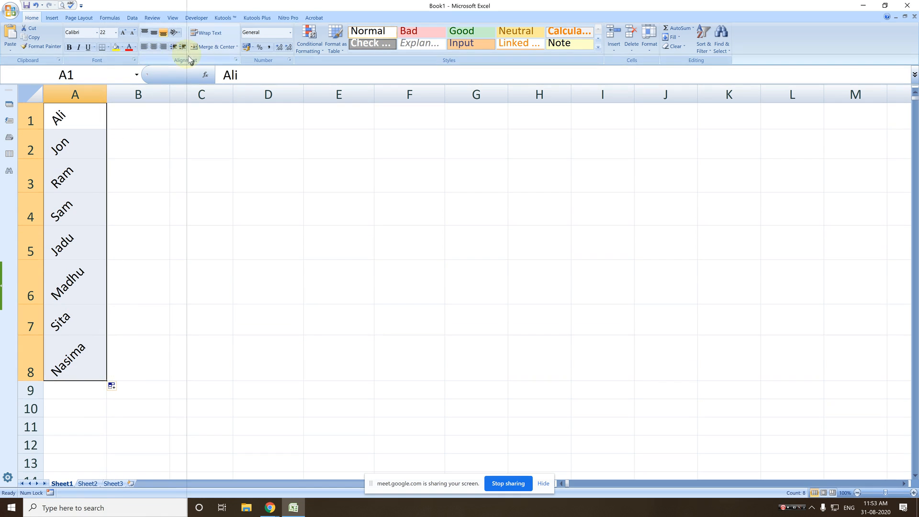
# - Set a custom text orientation steeper than 45 degrees for the name list in A1:A8
pyautogui.click(236, 59)
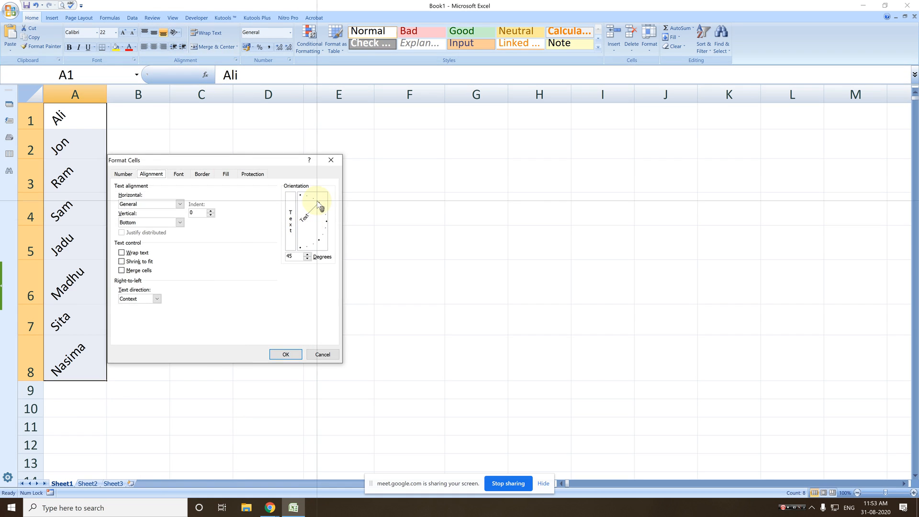
pyautogui.moveTo(318, 202)
pyautogui.mouseDown()
pyautogui.moveTo(322, 214)
pyautogui.moveTo(303, 195)
pyautogui.moveTo(312, 201)
pyautogui.mouseUp()
pyautogui.click(296, 353)
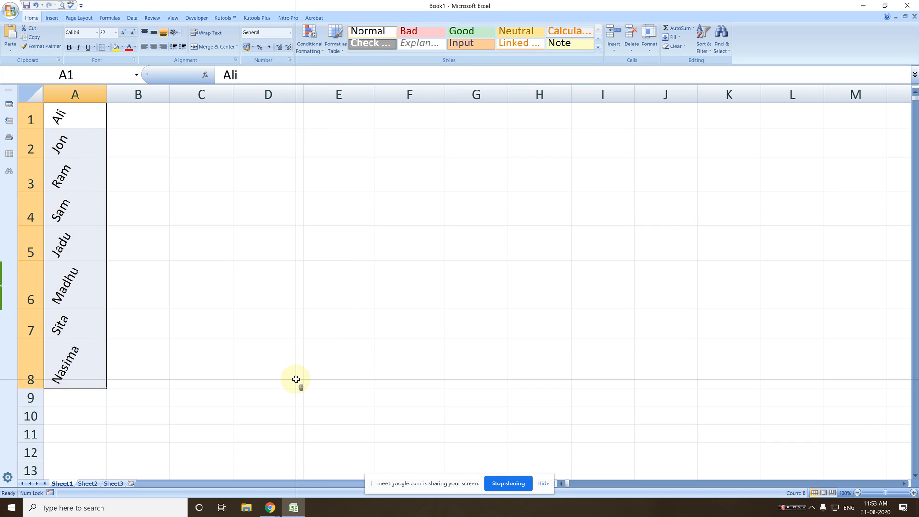
# - Clear the name list from A1:A8 and enter Berhampore in B1
pyautogui.press('Delete')
pyautogui.press('Right')
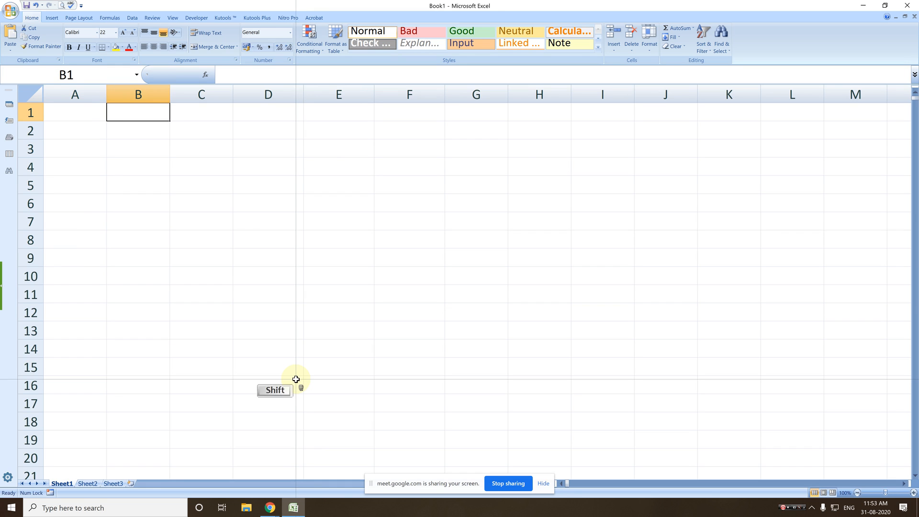
pyautogui.write('Berhampo')
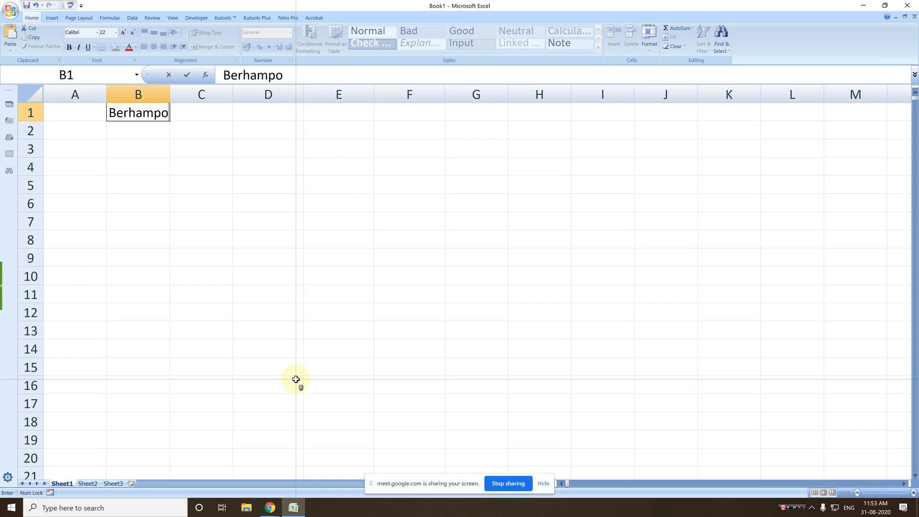
pyautogui.write('re')
pyautogui.press('Return')
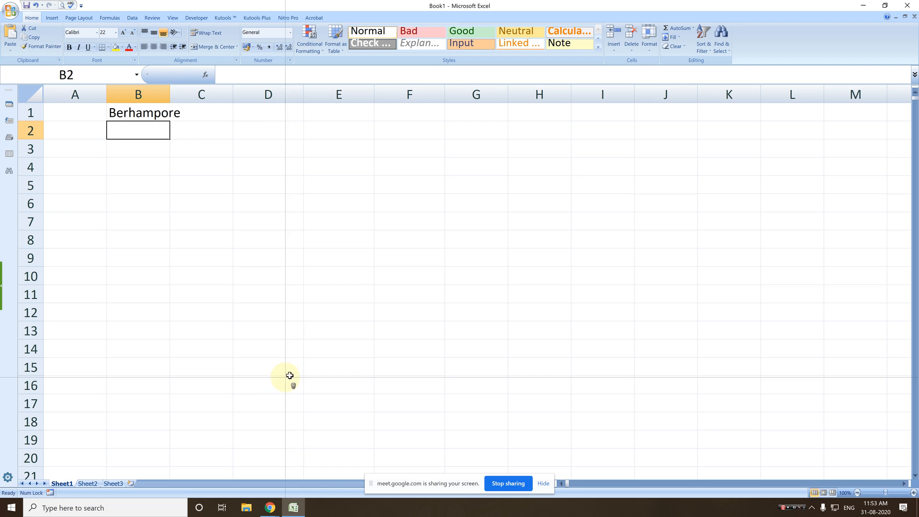
# - Narrow column B to less than the width of the B1 text and toggle Wrap Text on B1 on and off repeatedly
pyautogui.moveTo(175, 99); pyautogui.dragTo(142, 114)
pyautogui.click(140, 113)
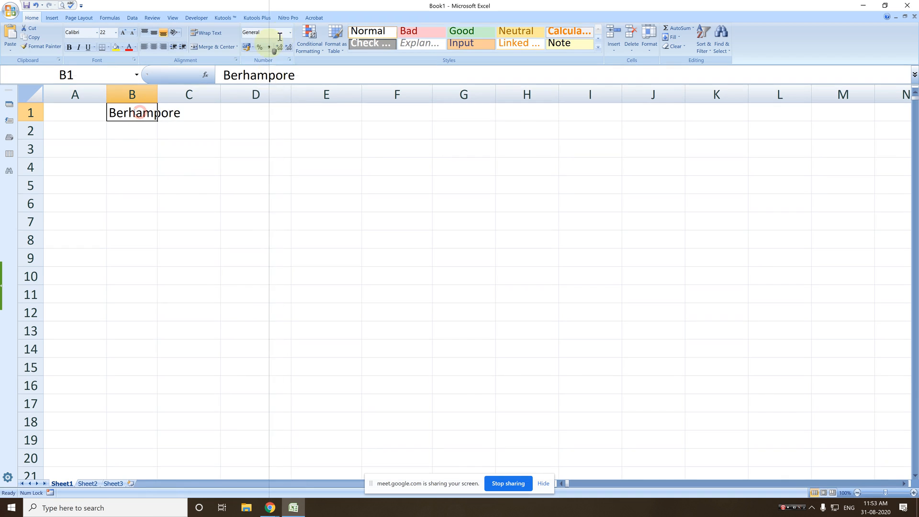
pyautogui.click(207, 33)
pyautogui.click(218, 31)
pyautogui.click(217, 31)
pyautogui.click(218, 31)
pyautogui.click(218, 31)
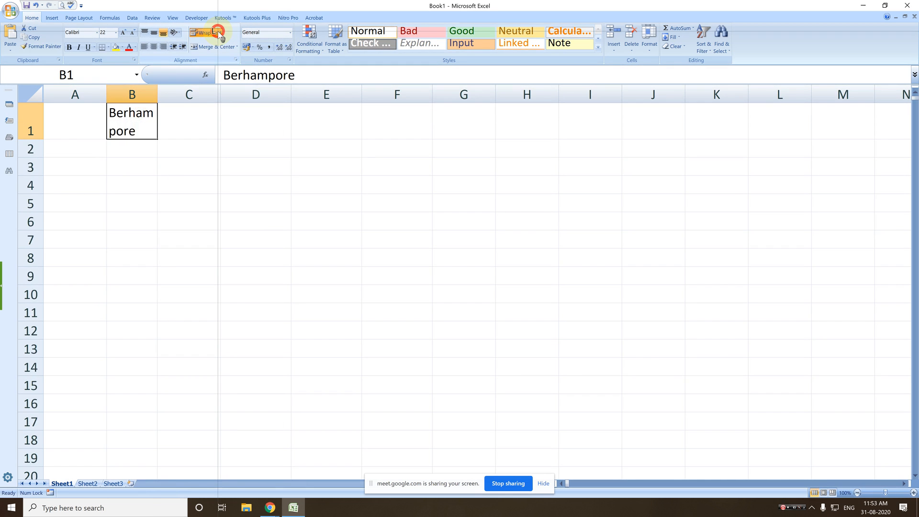
pyautogui.click(217, 31)
pyautogui.click(218, 31)
pyautogui.click(217, 31)
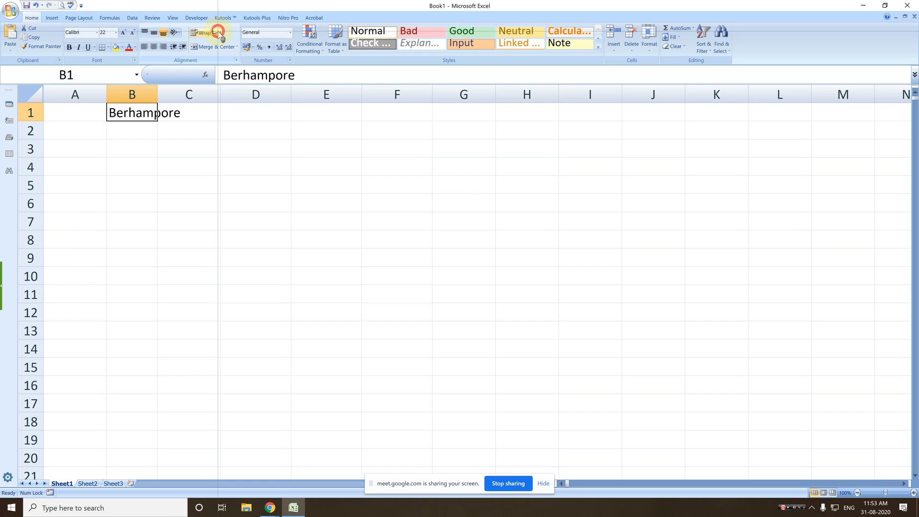
# - Apply Shrink to fit to B1 and widen column B beyond the full width of its text
pyautogui.click(235, 60)
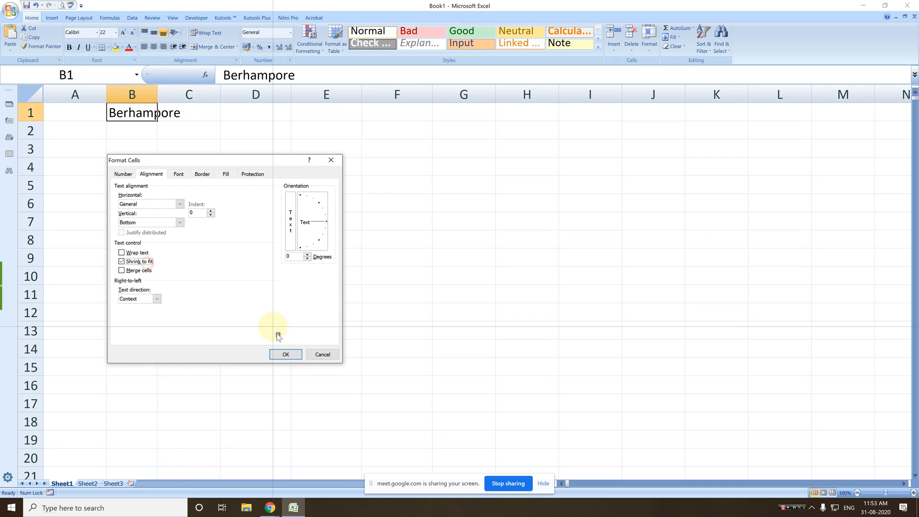
pyautogui.click(289, 356)
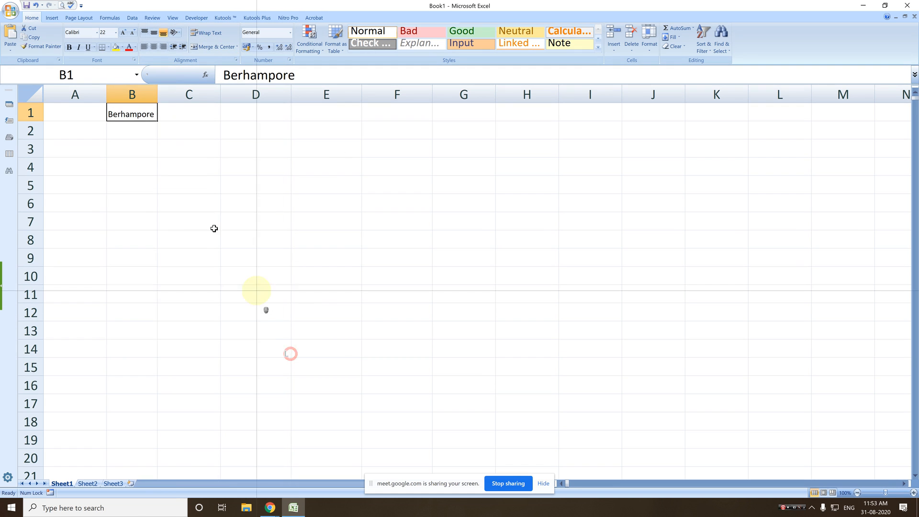
pyautogui.moveTo(158, 99); pyautogui.dragTo(184, 88)
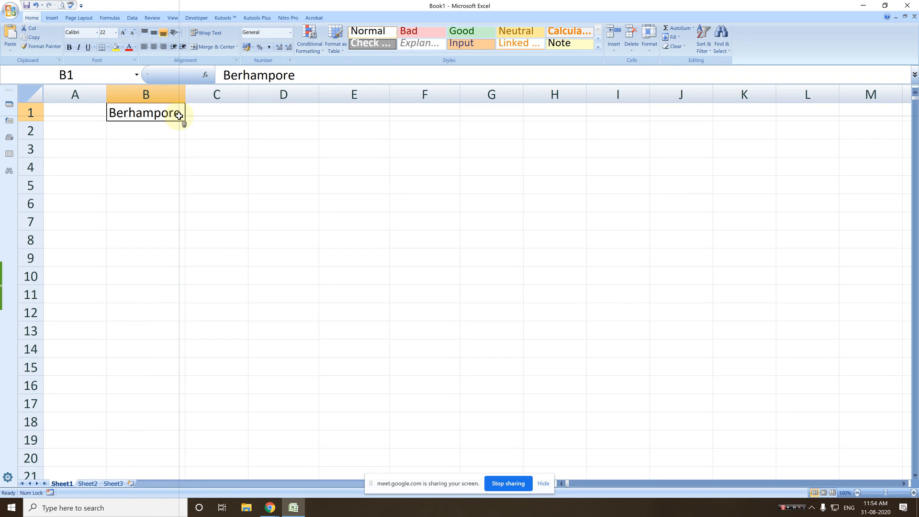
pyautogui.moveTo(187, 93); pyautogui.dragTo(235, 65)
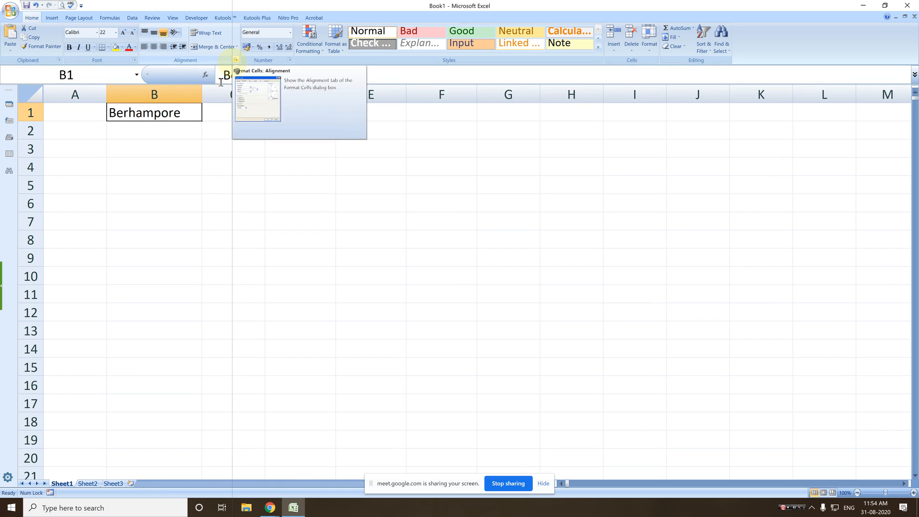
# - Merge and center B1:C1, undo the merge, and reselect the two cells
pyautogui.moveTo(180, 118); pyautogui.dragTo(232, 113)
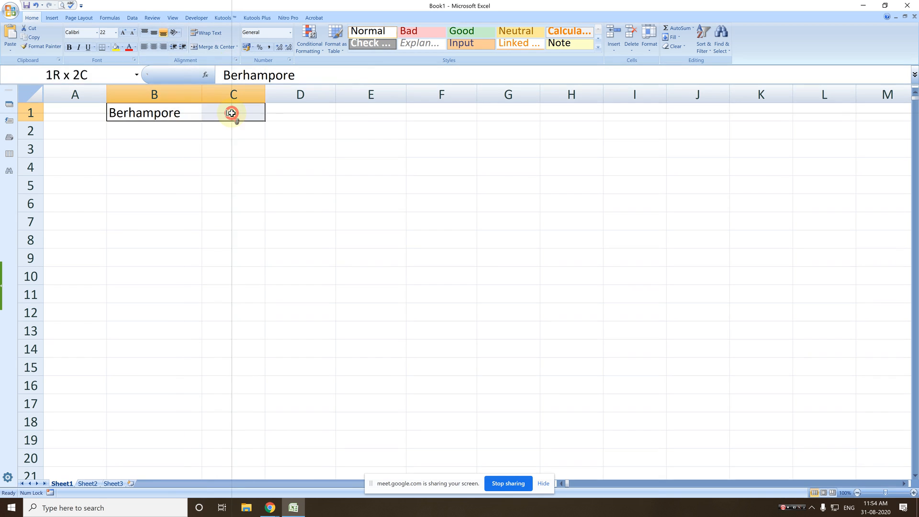
pyautogui.click(216, 47)
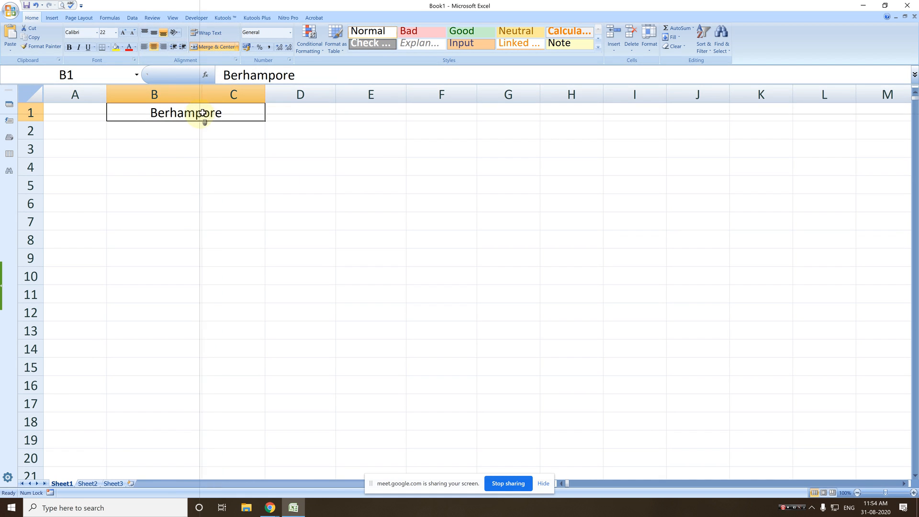
pyautogui.hotkey('ctrl', 'z')
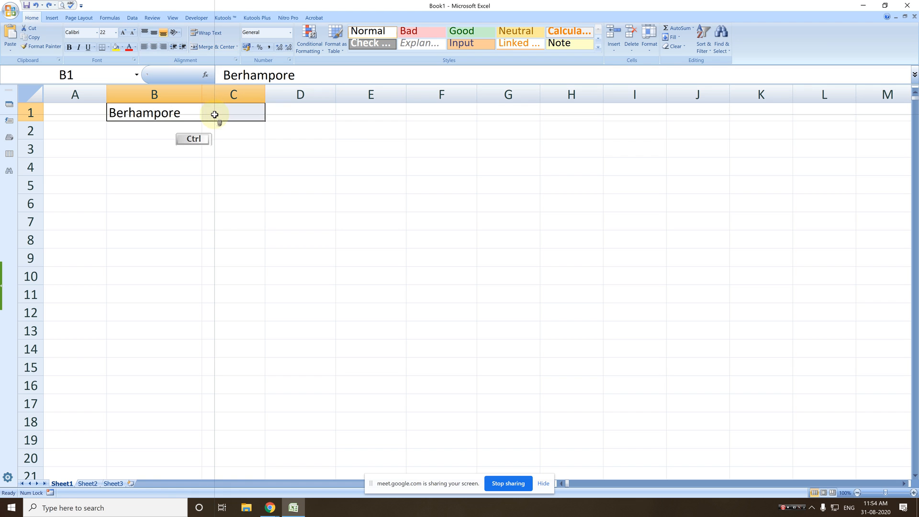
pyautogui.click(186, 110)
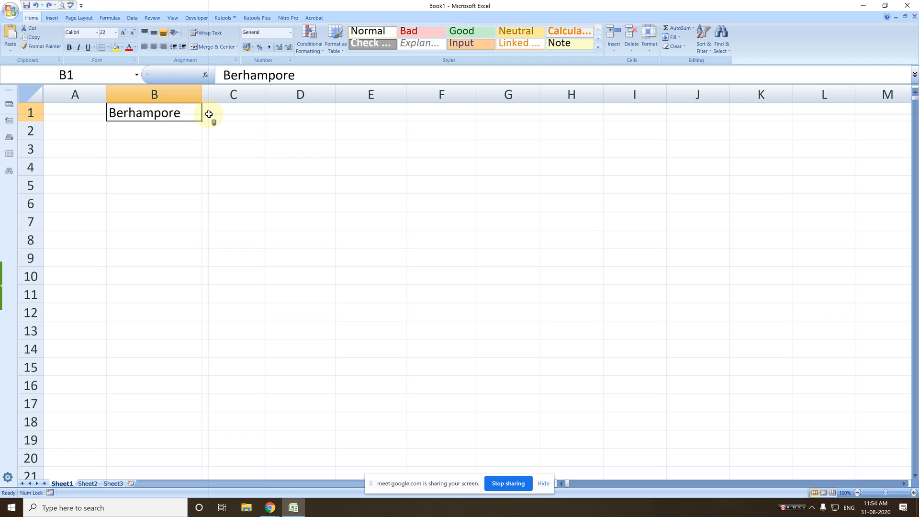
pyautogui.moveTo(173, 115); pyautogui.dragTo(238, 111)
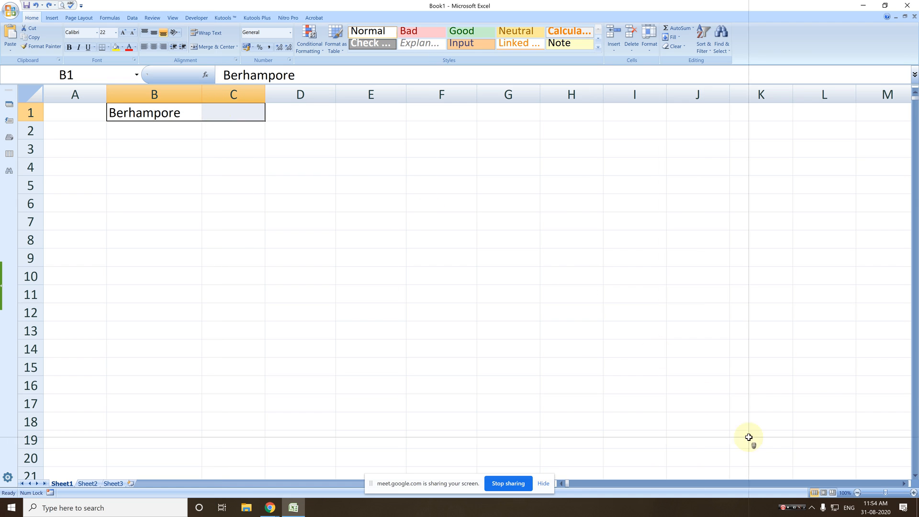
# - View the sheet in Page Layout and Page Break Preview, and return to Normal view
pyautogui.click(824, 493)
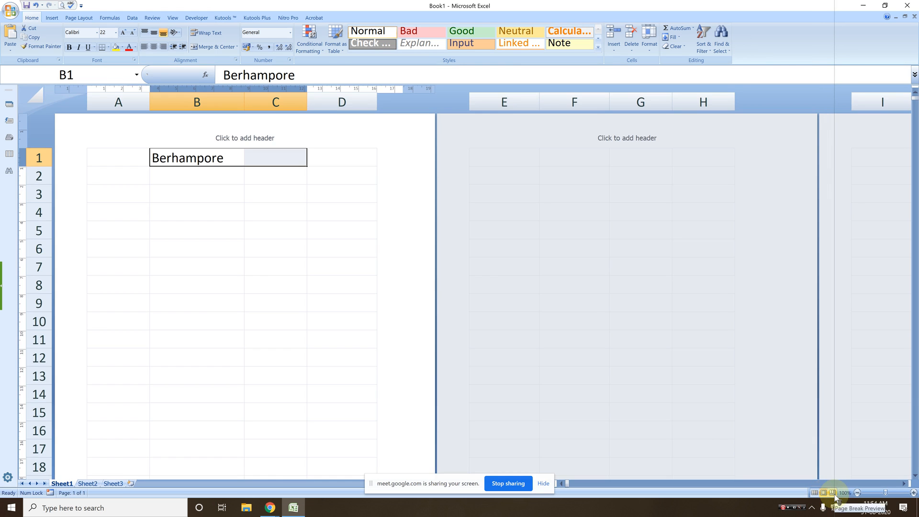
pyautogui.click(833, 493)
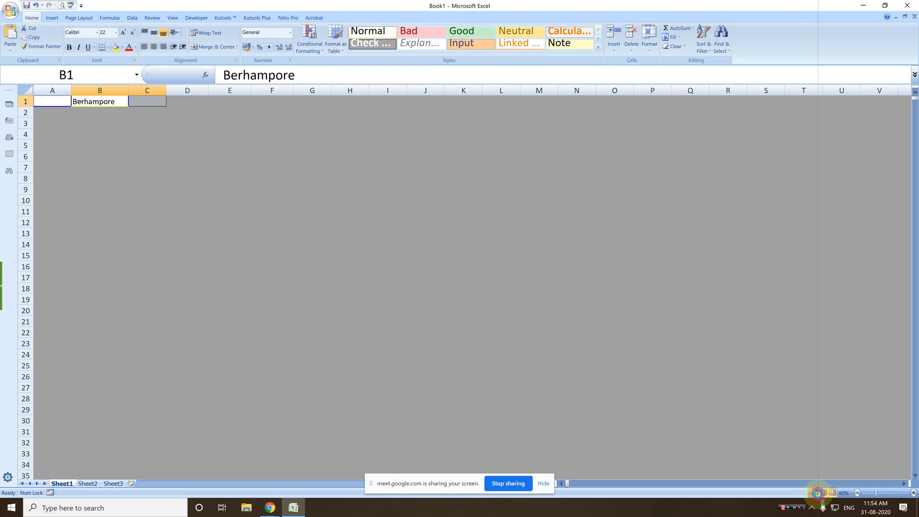
pyautogui.click(816, 493)
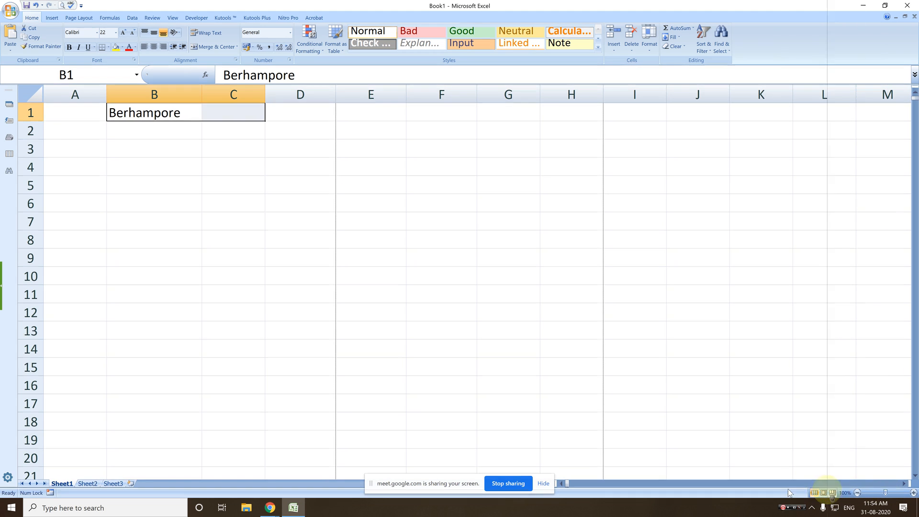
# - Clear B1:C1, enter 10 in A1 and 20 in A2, and fill the series down to 100 in A10
pyautogui.press('Delete')
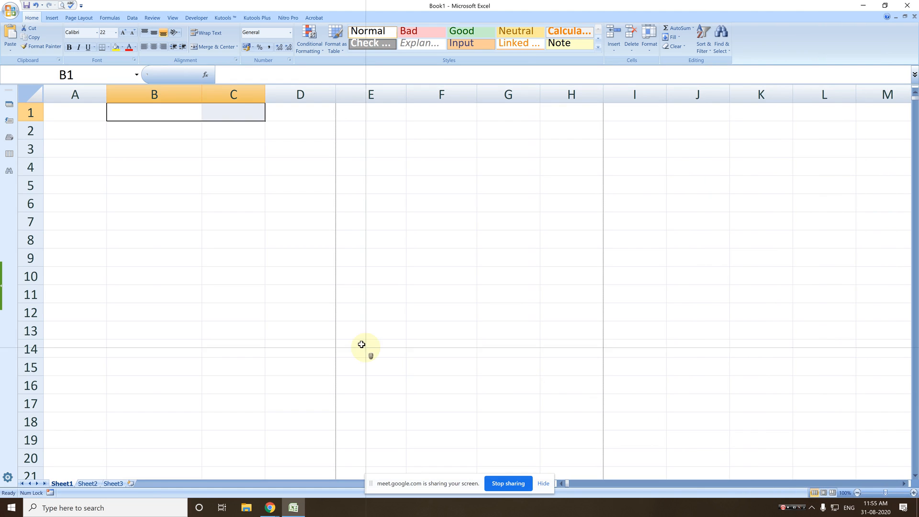
pyautogui.click(89, 120)
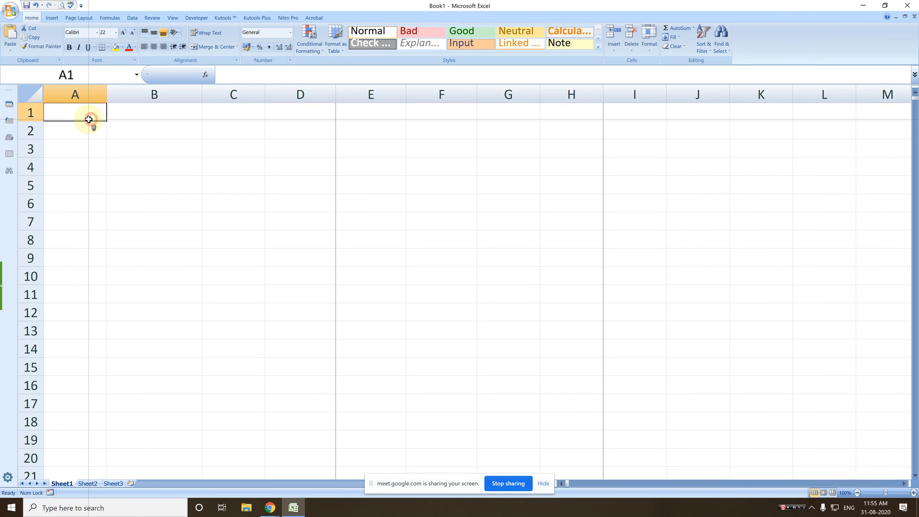
pyautogui.write('10')
pyautogui.press('Return')
pyautogui.write('20')
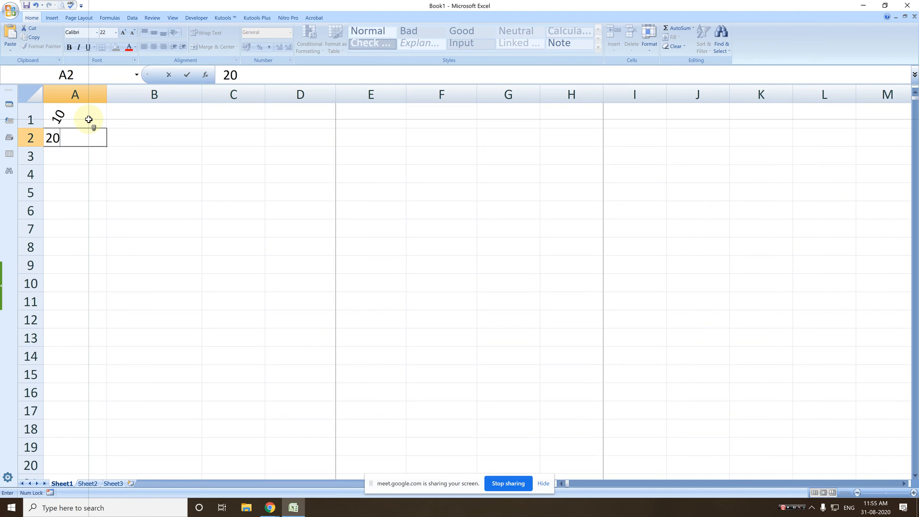
pyautogui.press('Return')
pyautogui.moveTo(90, 119); pyautogui.dragTo(109, 292)
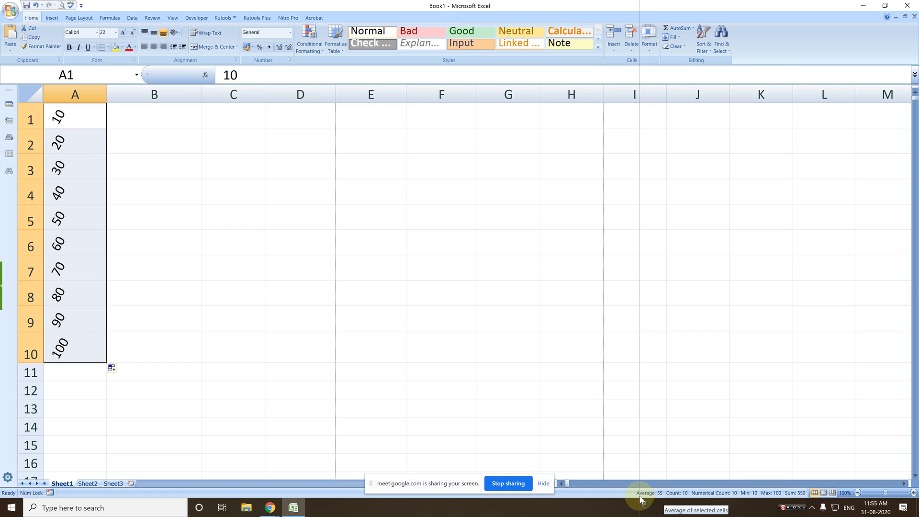
# - Replace the number in A5 with a lowercase first name as a text entry
pyautogui.click(78, 219)
pyautogui.write('r')
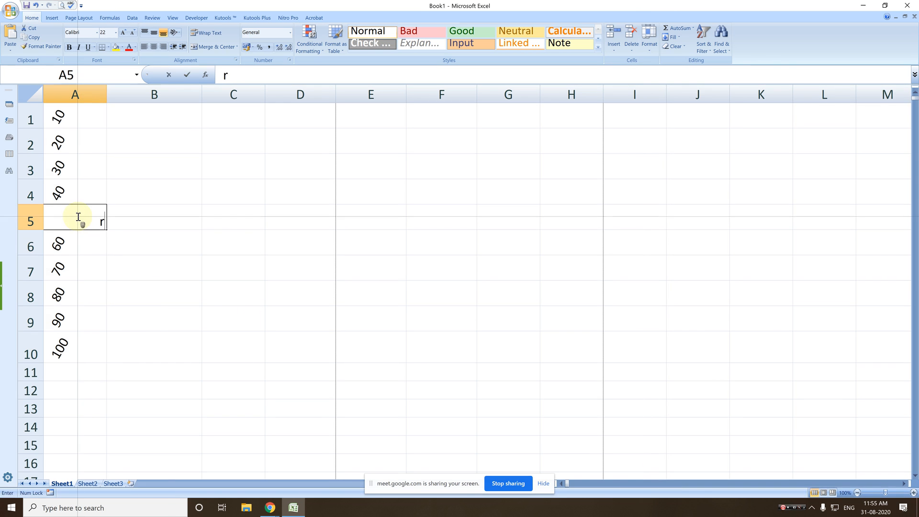
pyautogui.write('udra')
pyautogui.click(217, 238)
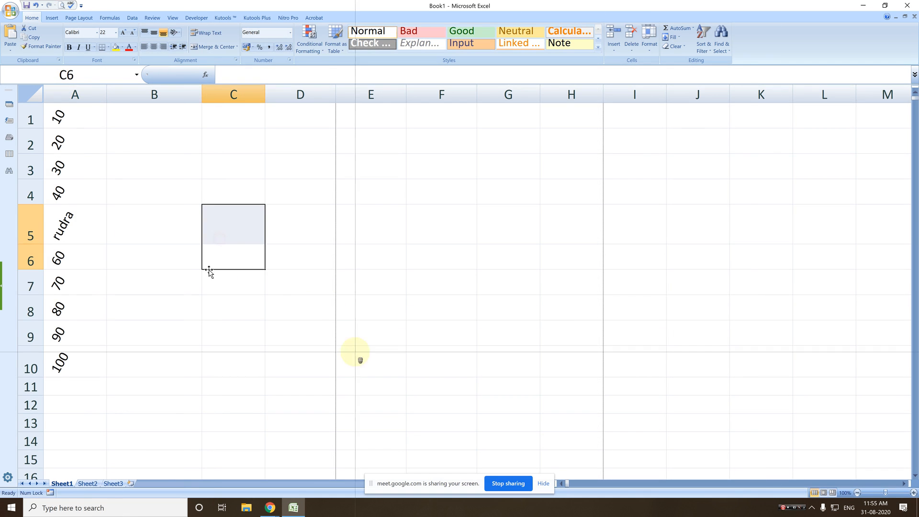
# - Select A1:A10 and examine the average, count, numerical count, minimum, maximum and sum among the status bar customization options
pyautogui.moveTo(81, 119); pyautogui.dragTo(92, 370)
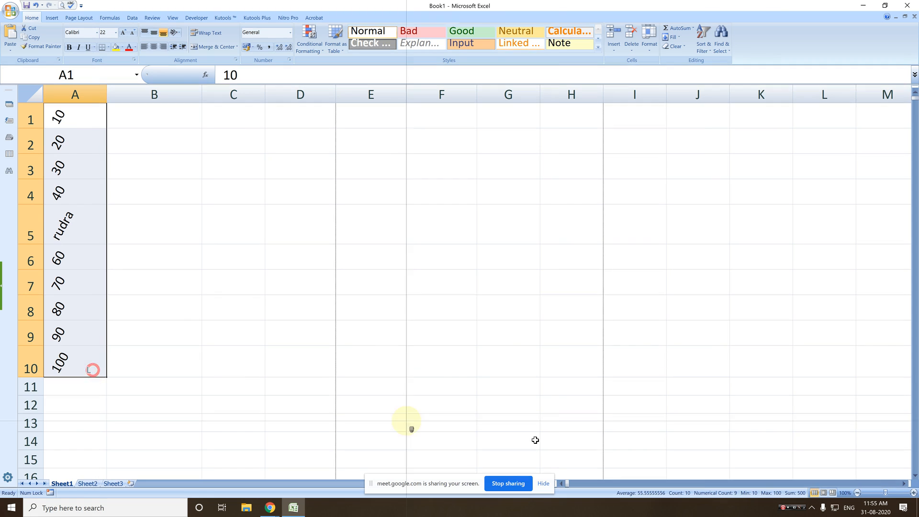
pyautogui.rightClick(670, 500)
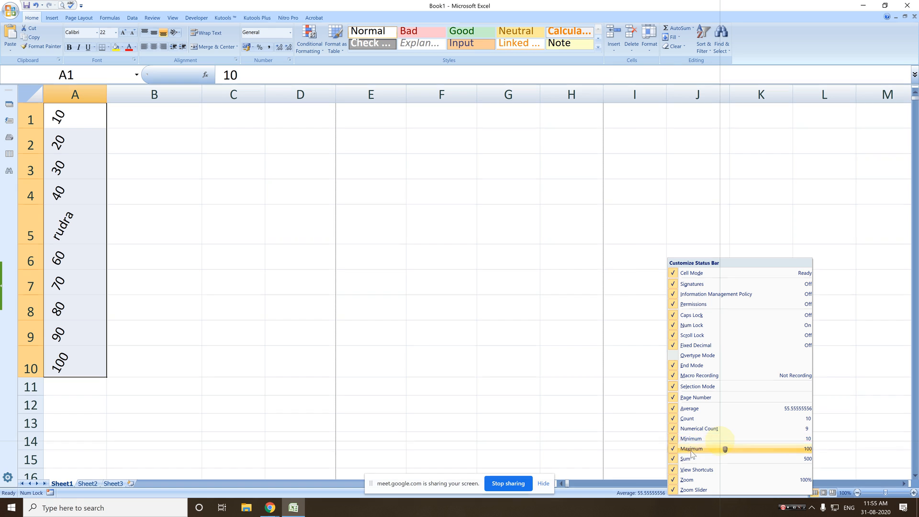
pyautogui.click(588, 489)
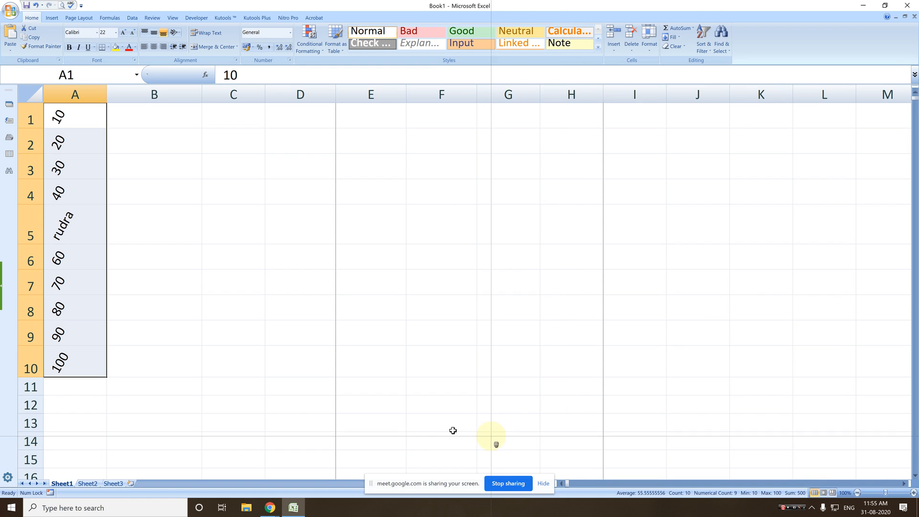
# - Rename Sheet1 as DATA
pyautogui.doubleClick(71, 484)
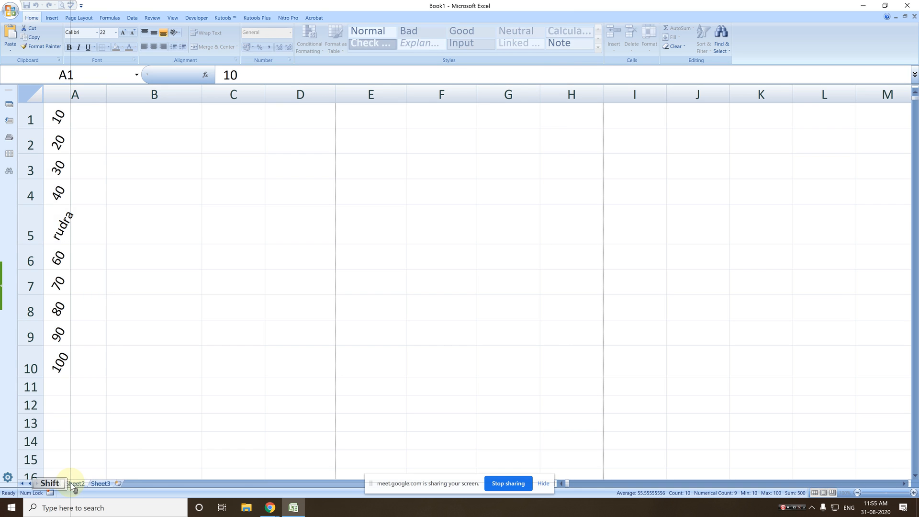
pyautogui.write('DATA')
pyautogui.click(138, 454)
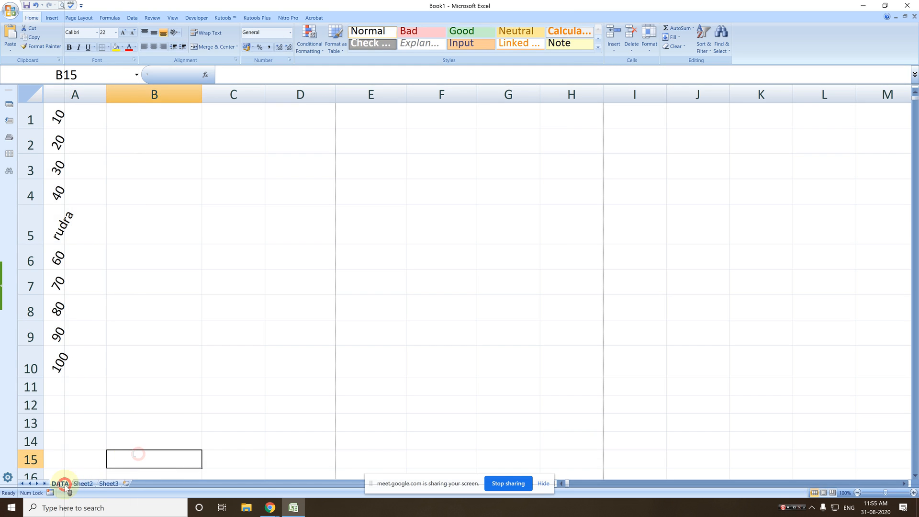
# - Apply a light green theme color to the DATA sheet's tab and check it by switching between DATA and Sheet2
pyautogui.rightClick(64, 485)
pyautogui.moveTo(106, 447)
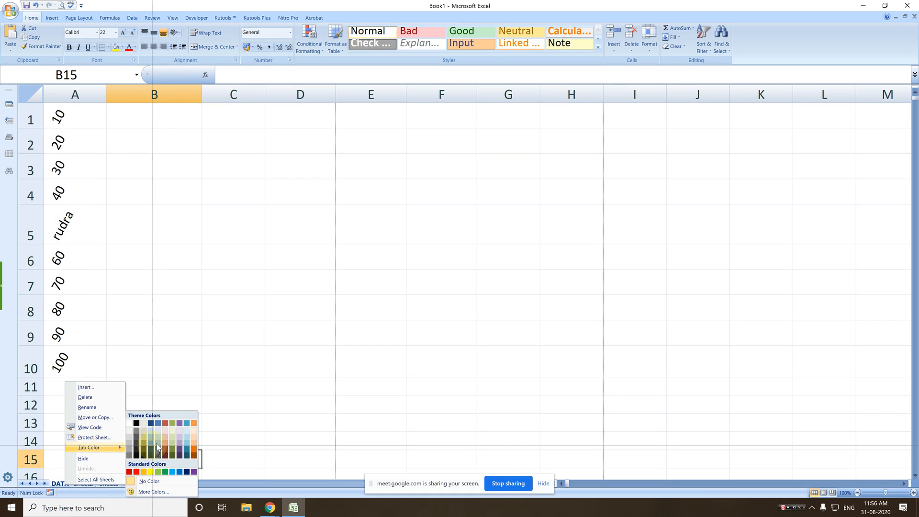
pyautogui.click(173, 434)
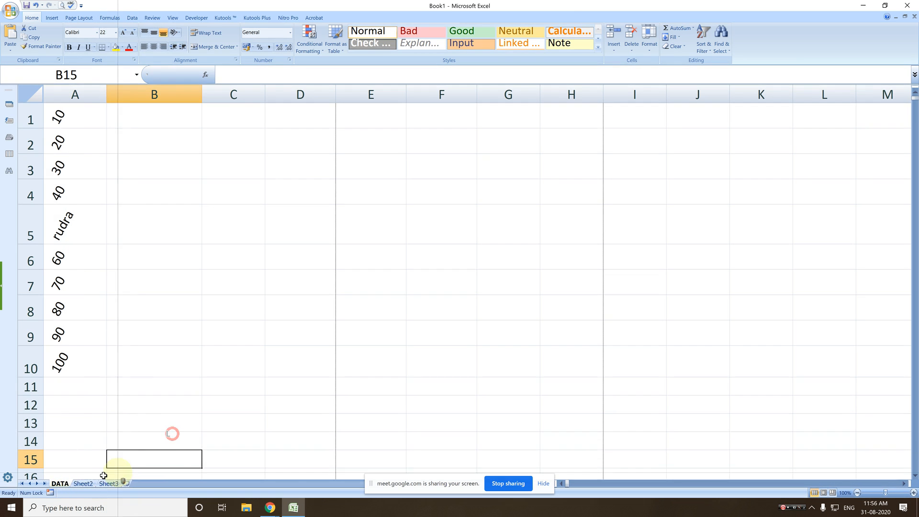
pyautogui.click(84, 483)
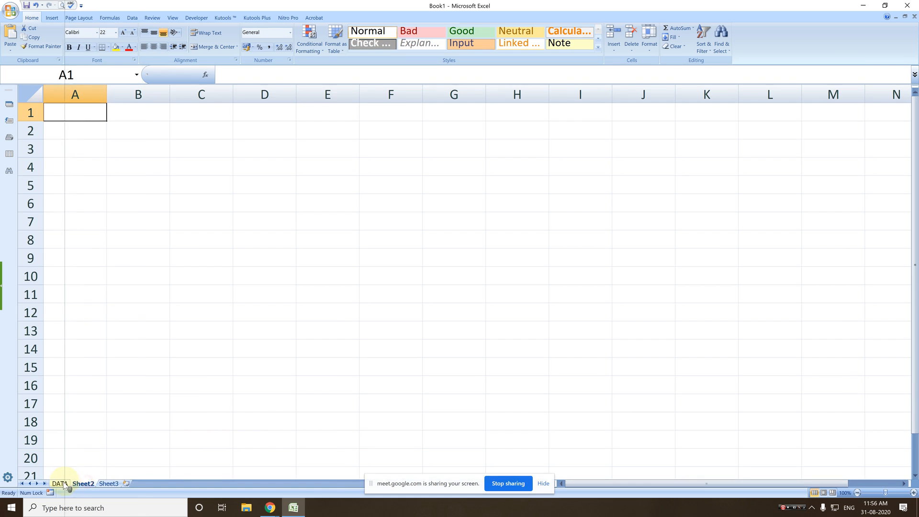
pyautogui.click(62, 484)
pyautogui.click(83, 483)
# - Change the DATA sheet's tab to a darker green theme color and check it from Sheet2
pyautogui.rightClick(62, 484)
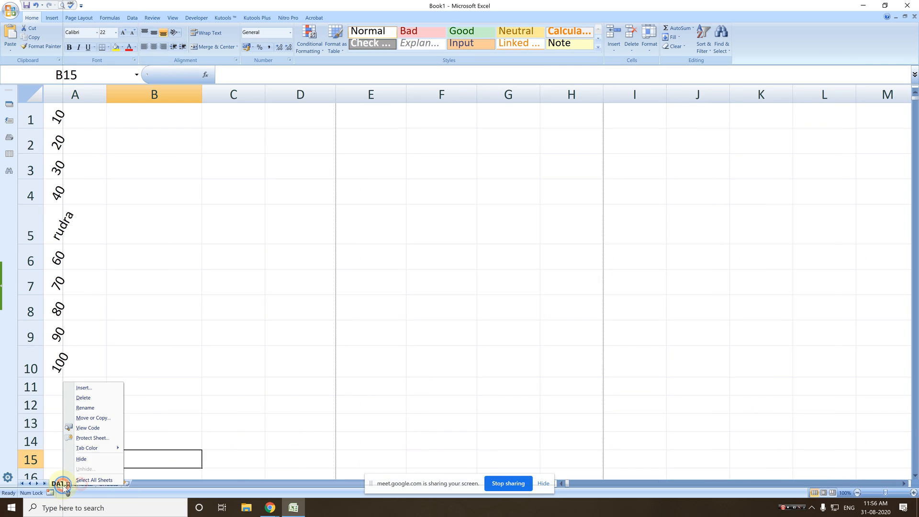
pyautogui.moveTo(115, 448)
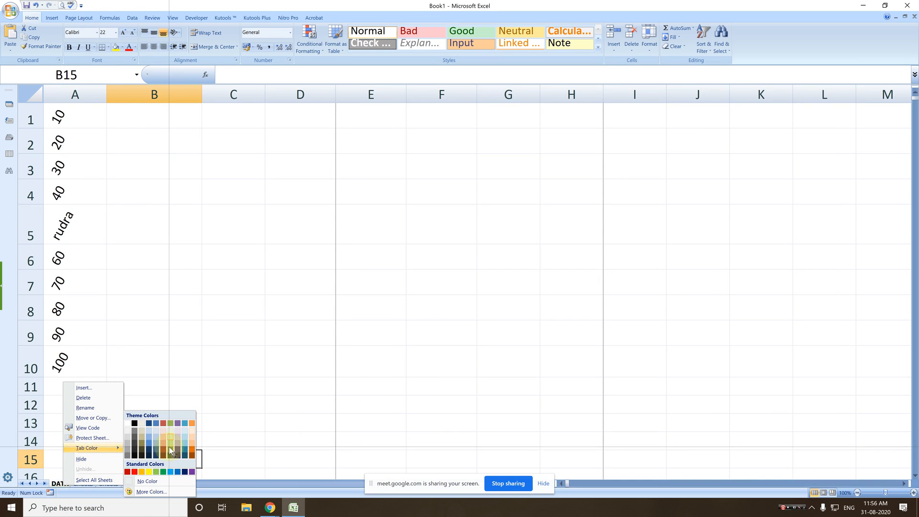
pyautogui.click(164, 452)
pyautogui.click(83, 484)
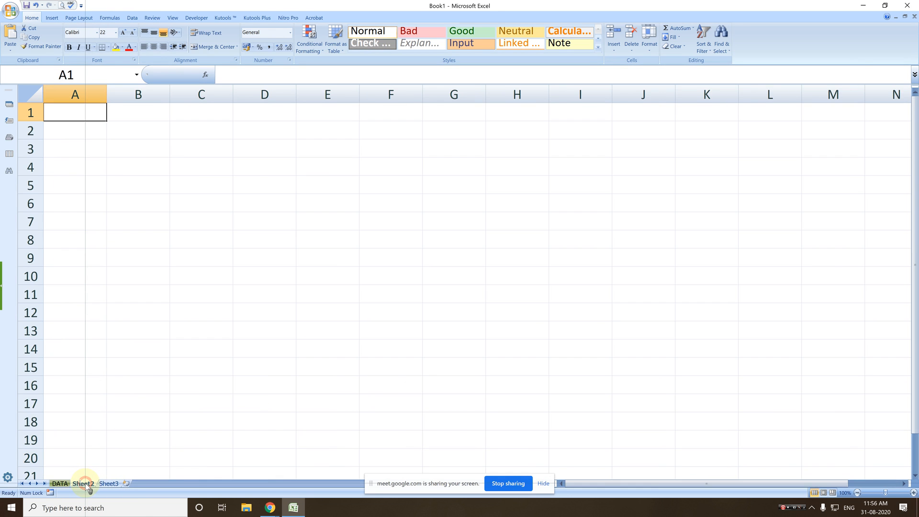
# - Move the DATA sheet between Sheet2 and Sheet3 and add a new blank worksheet at the end of the workbook
pyautogui.click(58, 484)
pyautogui.moveTo(113, 483); pyautogui.dragTo(116, 486)
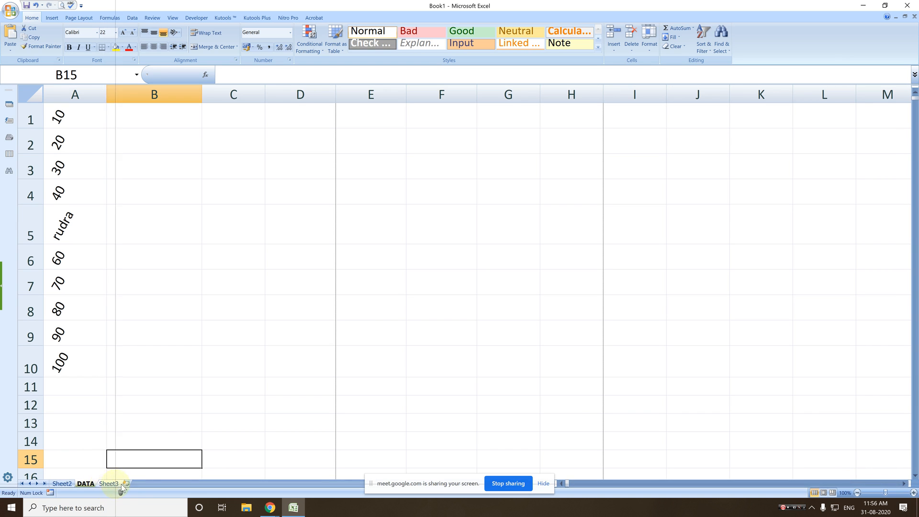
pyautogui.click(125, 483)
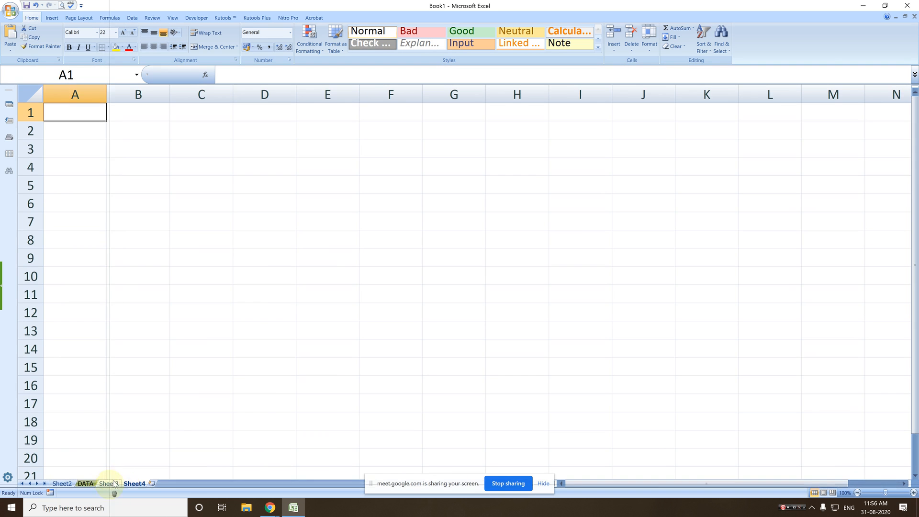
pyautogui.click(113, 483)
pyautogui.rightClick(113, 476)
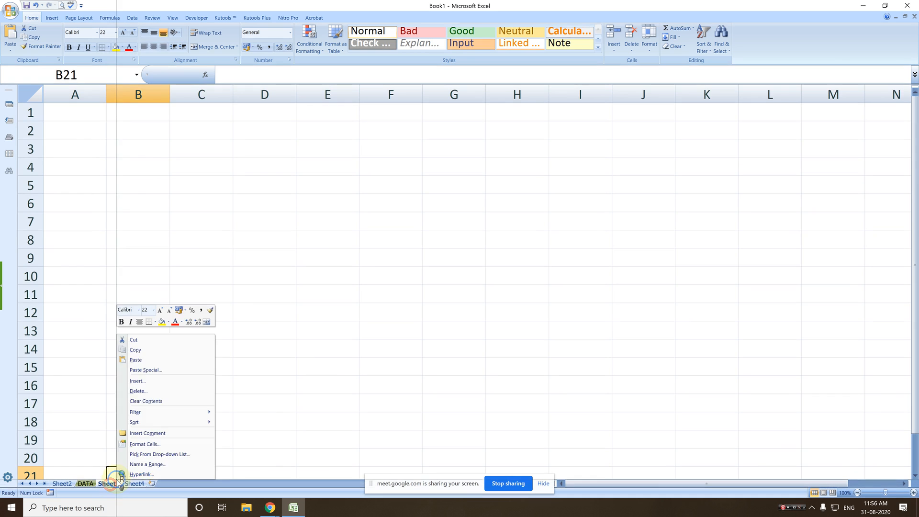
pyautogui.click(143, 392)
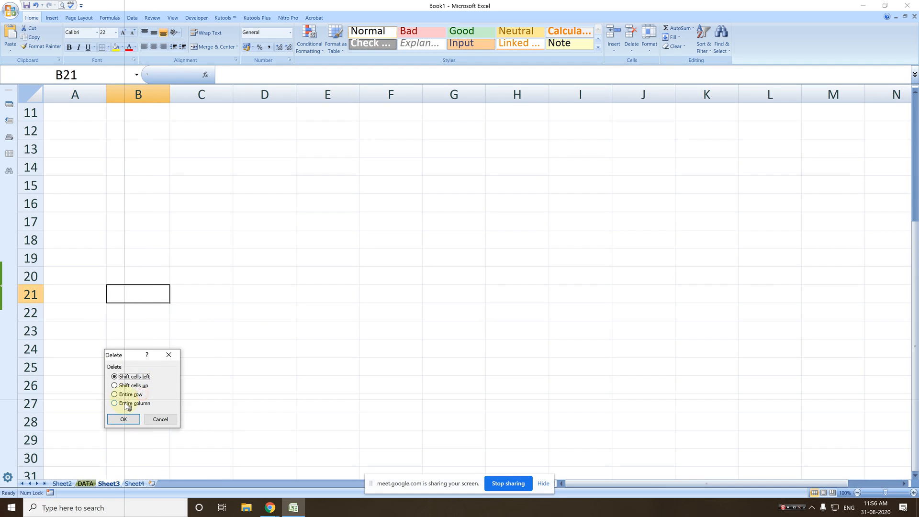
pyautogui.click(160, 420)
# - Delete Sheet3, Sheet4 and Sheet2, keeping only the DATA sheet in the workbook
pyautogui.rightClick(109, 484)
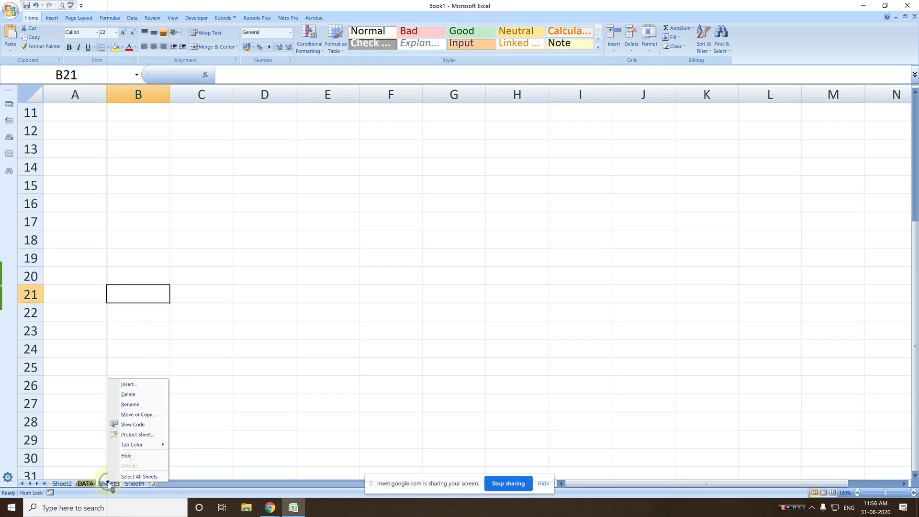
pyautogui.click(137, 394)
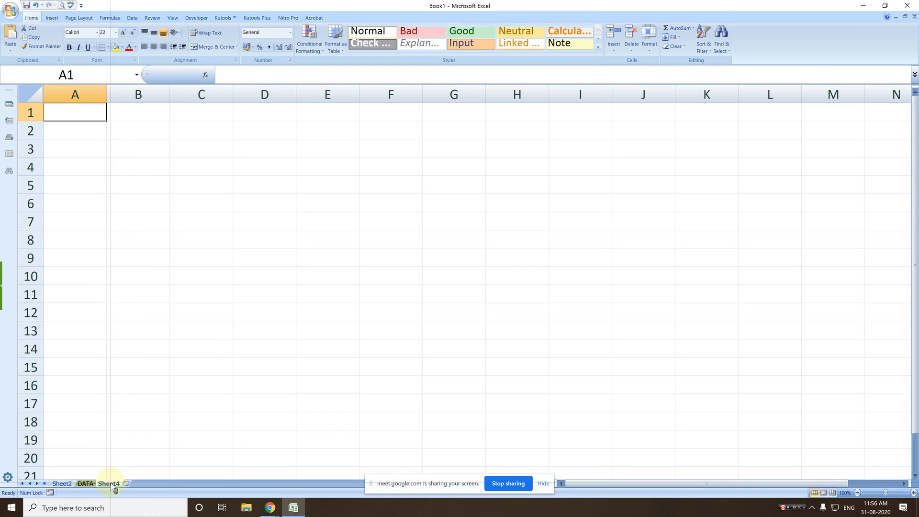
pyautogui.click(134, 396)
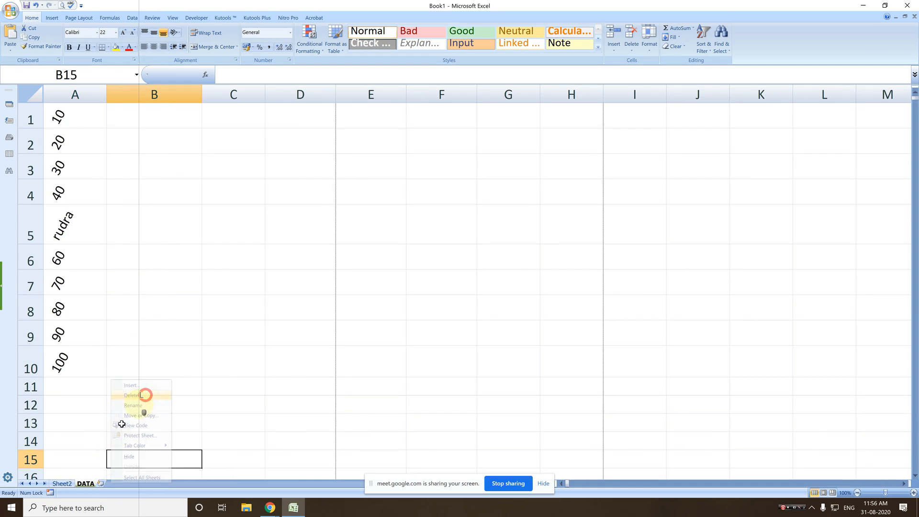
pyautogui.click(66, 484)
pyautogui.rightClick(67, 483)
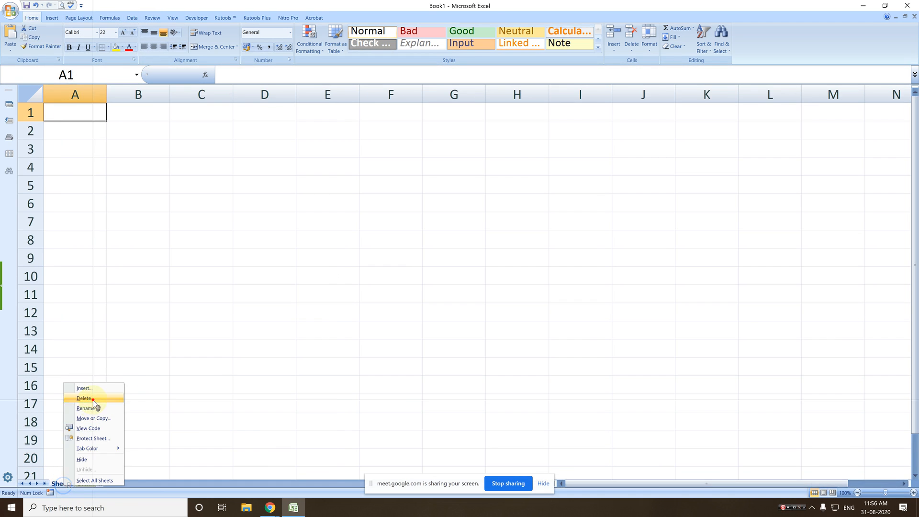
pyautogui.click(92, 400)
pyautogui.click(46, 484)
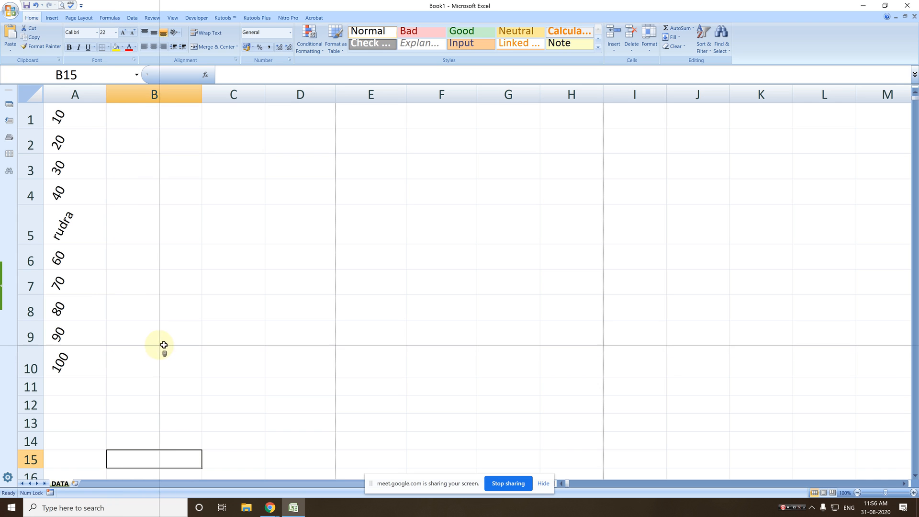
# - Select A1:A10 on the DATA sheet, examine the page in print preview and return to the worksheet
pyautogui.scroll(-4, 174, 346)
pyautogui.scroll(4, 173, 346)
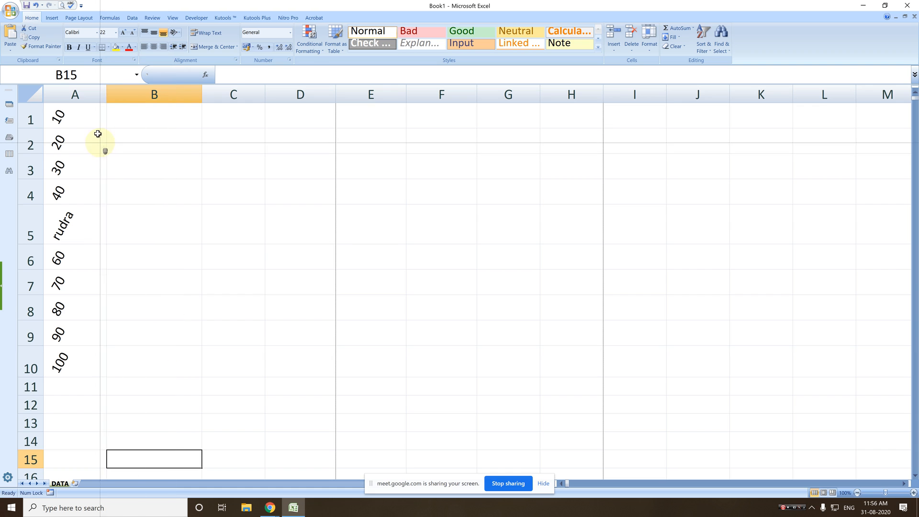
pyautogui.moveTo(88, 117); pyautogui.dragTo(87, 359)
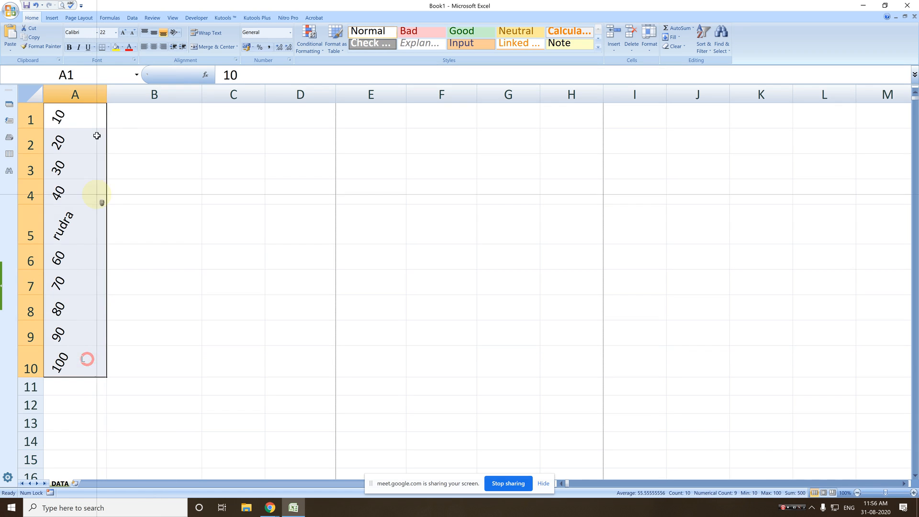
pyautogui.click(3, 14)
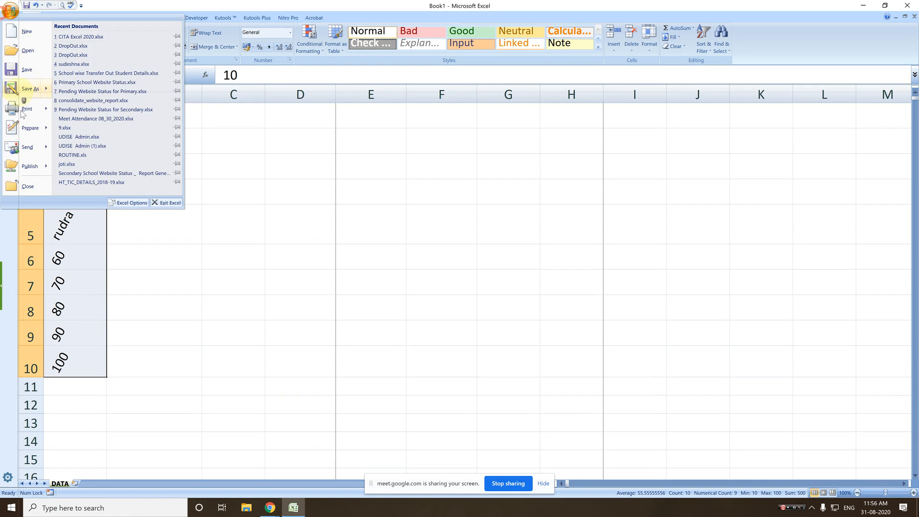
pyautogui.moveTo(33, 111)
pyautogui.click(95, 96)
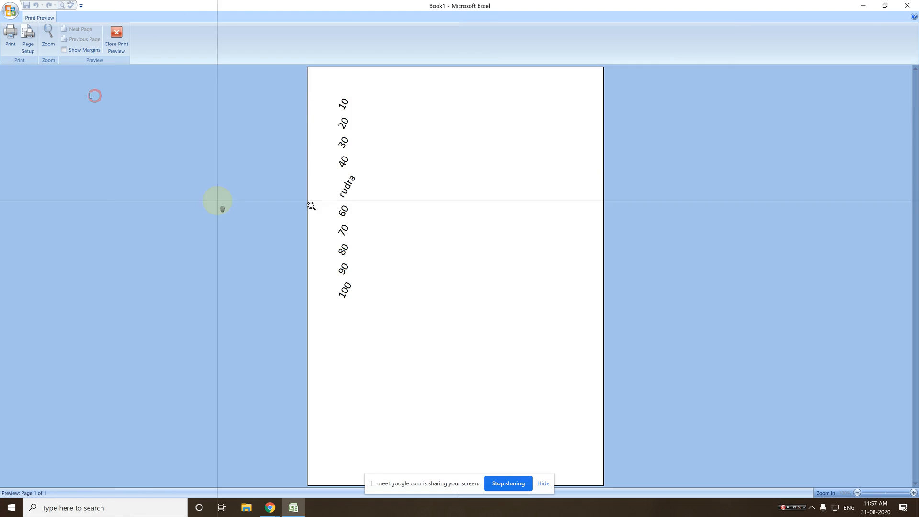
pyautogui.click(126, 33)
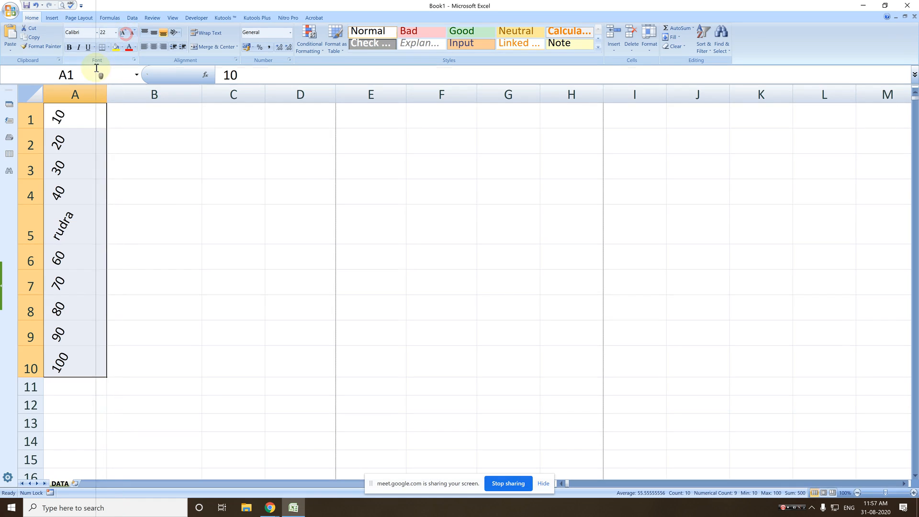
# - Apply all borders to A1:A10 and check them in print preview before returning to the worksheet
pyautogui.click(107, 48)
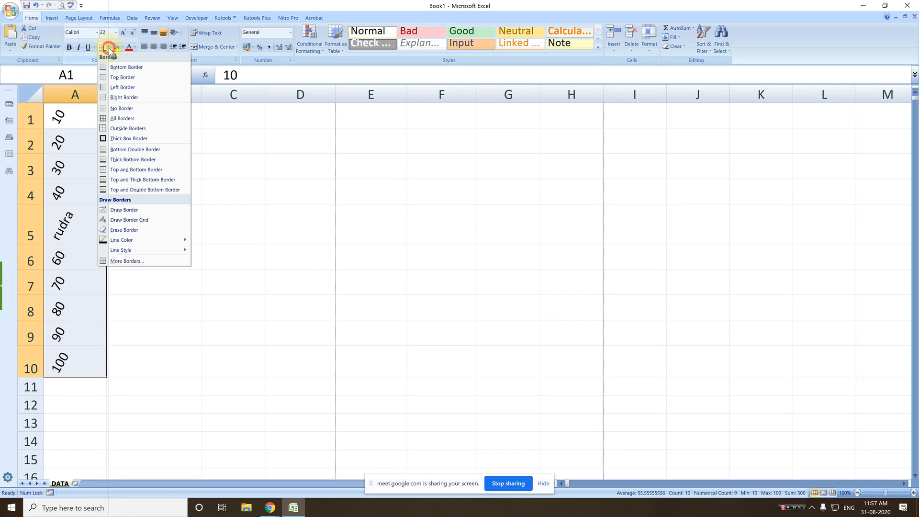
pyautogui.click(122, 119)
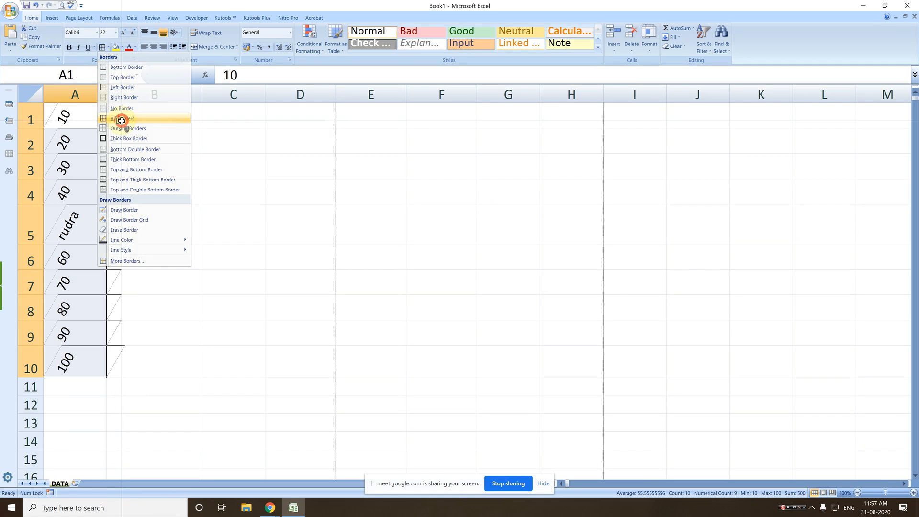
pyautogui.click(11, 18)
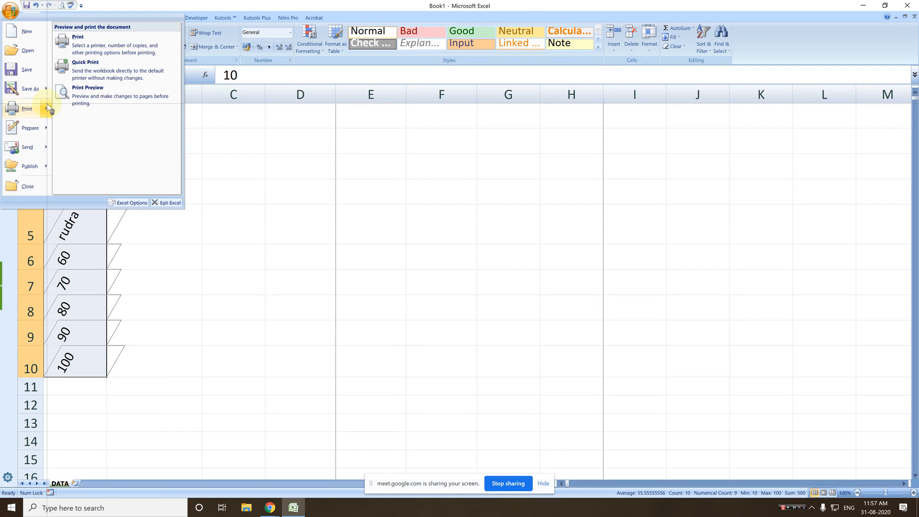
pyautogui.click(72, 104)
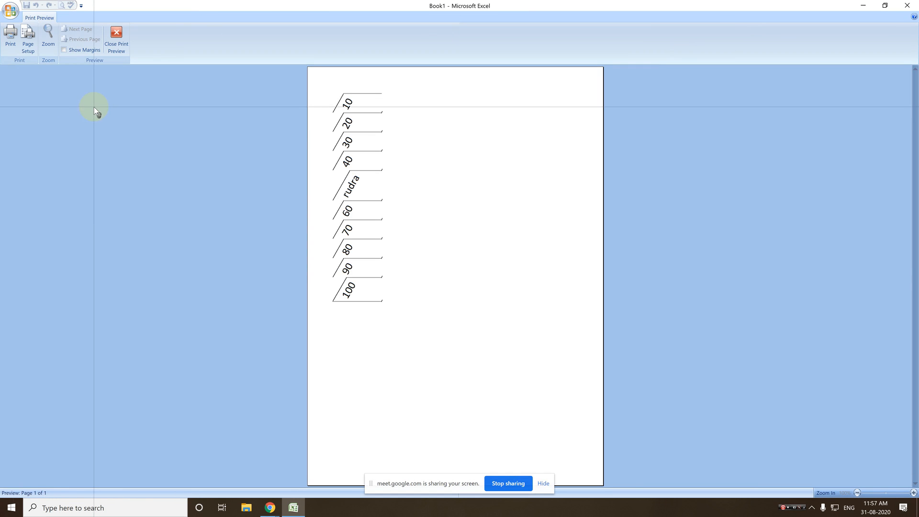
pyautogui.click(115, 44)
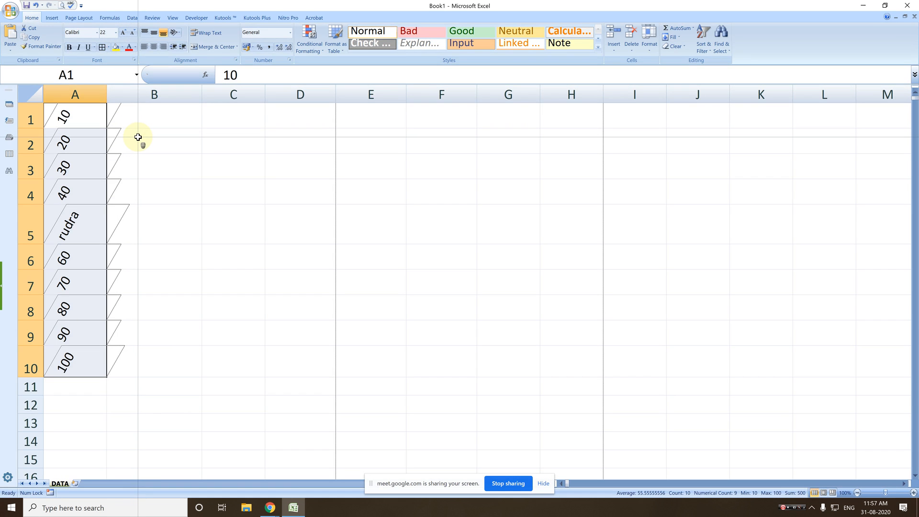
# - Manually narrow column A and collapse rows 9 and 10, and readjust A1:A10 with AutoFit row height and AutoFit column width
pyautogui.moveTo(107, 94); pyautogui.dragTo(60, 94)
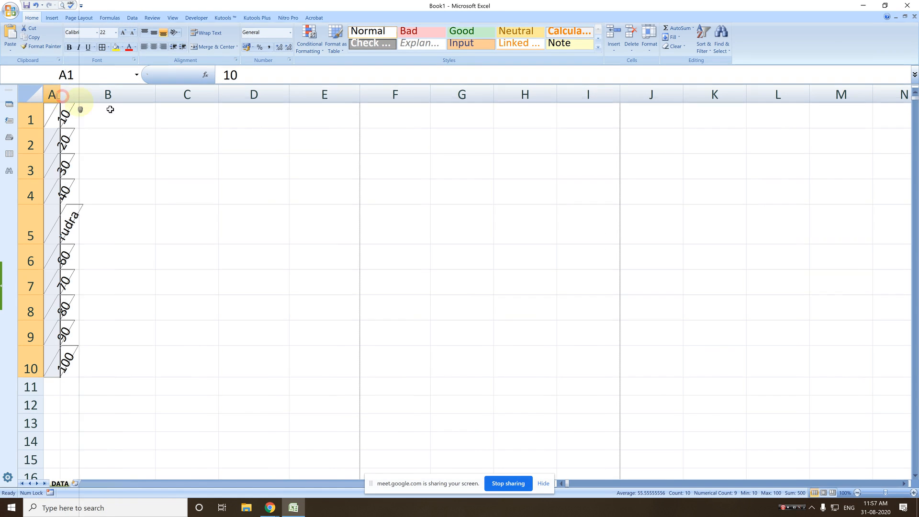
pyautogui.moveTo(38, 378); pyautogui.dragTo(42, 320)
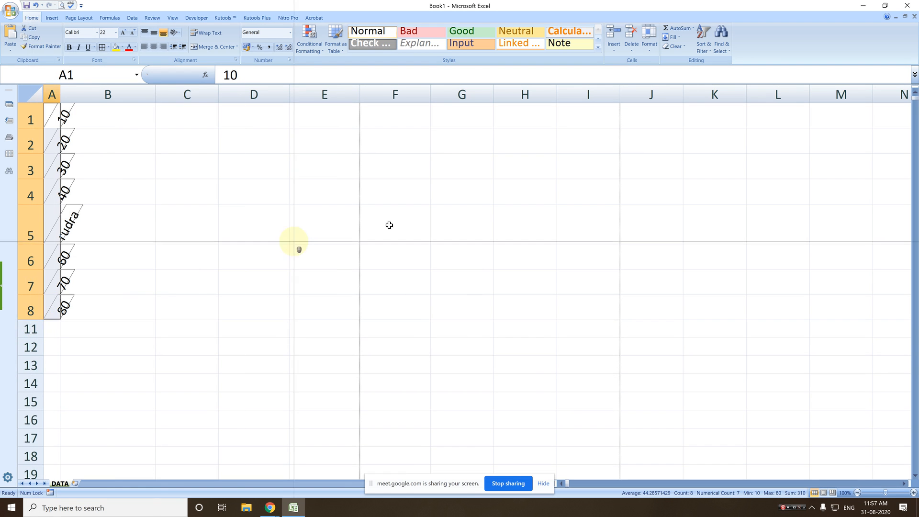
pyautogui.click(650, 47)
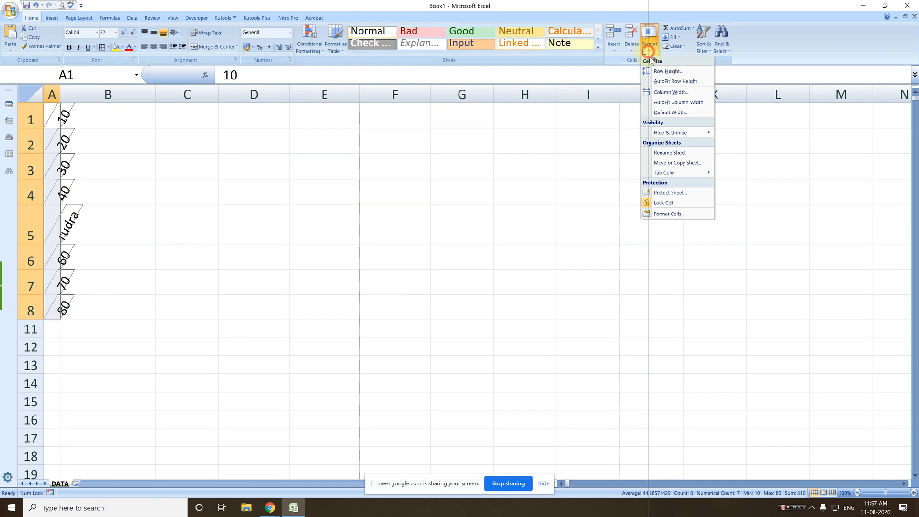
pyautogui.click(676, 82)
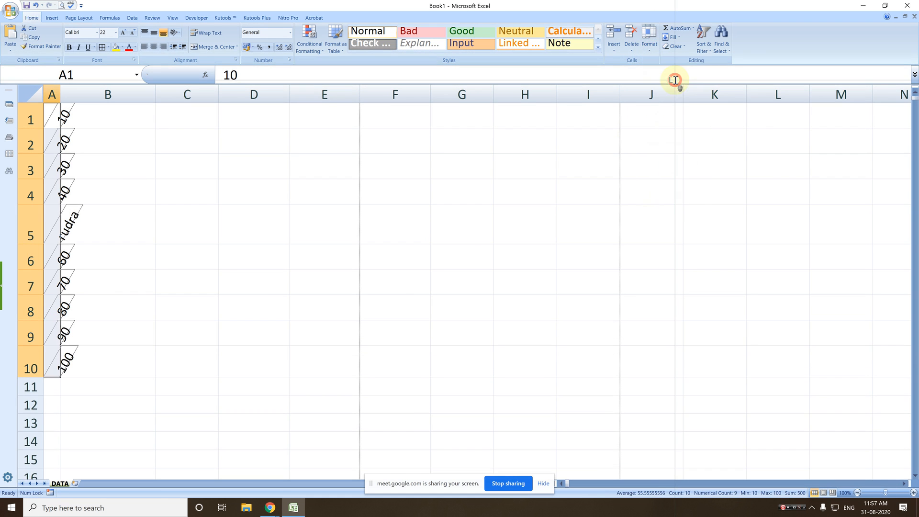
pyautogui.click(650, 46)
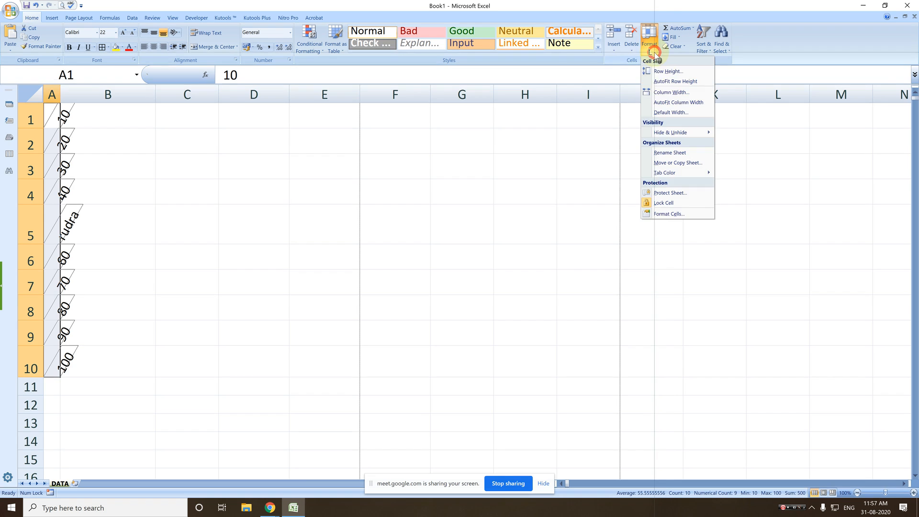
pyautogui.click(681, 103)
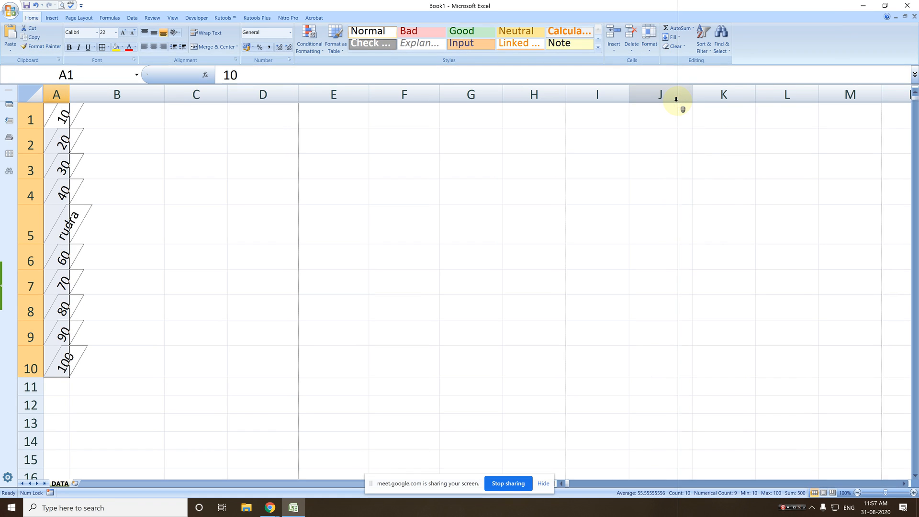
# - Try to open the recent workbook DropOut.xlsx
pyautogui.click(5, 13)
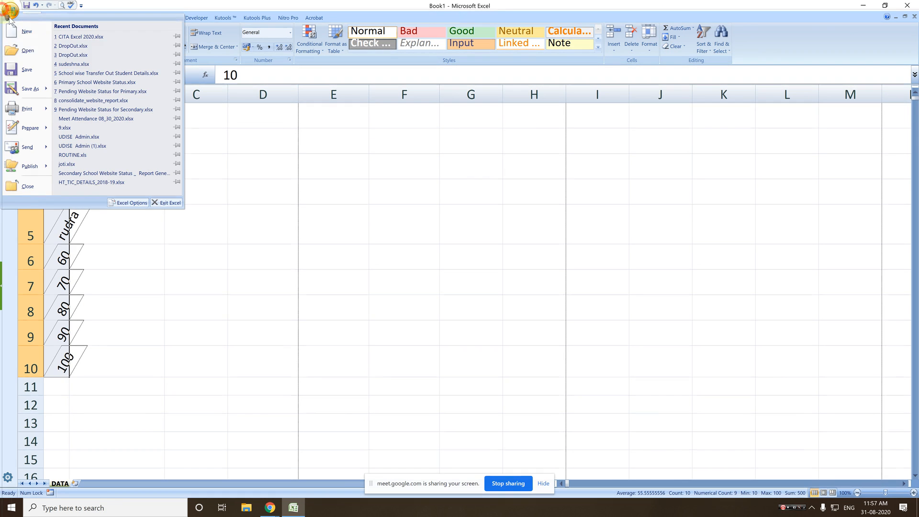
pyautogui.click(93, 45)
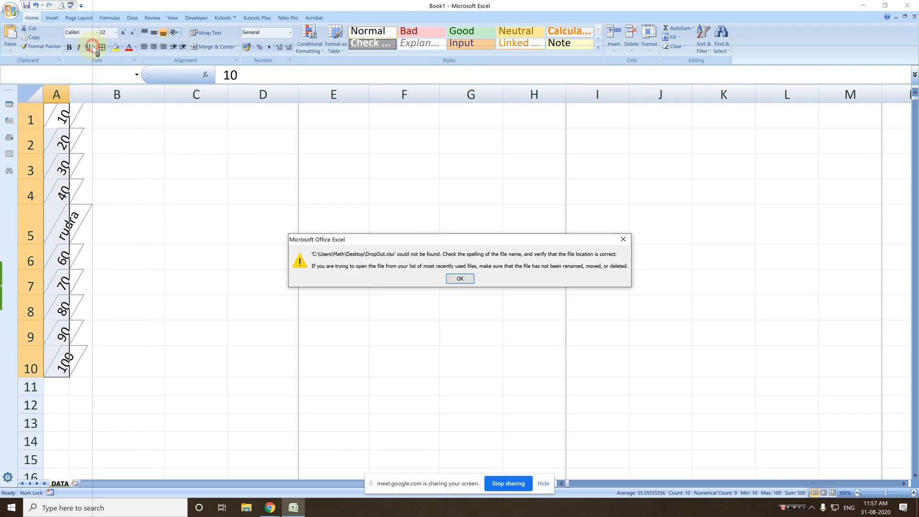
pyautogui.click(459, 278)
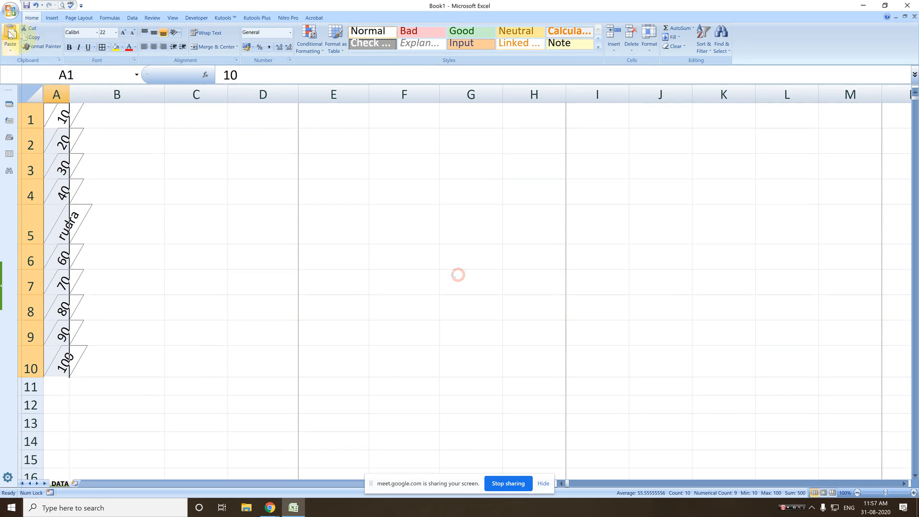
# - Open the fourth most recent workbook and switch from its Sheet2 to the student marks table on Sheet1
pyautogui.click(10, 11)
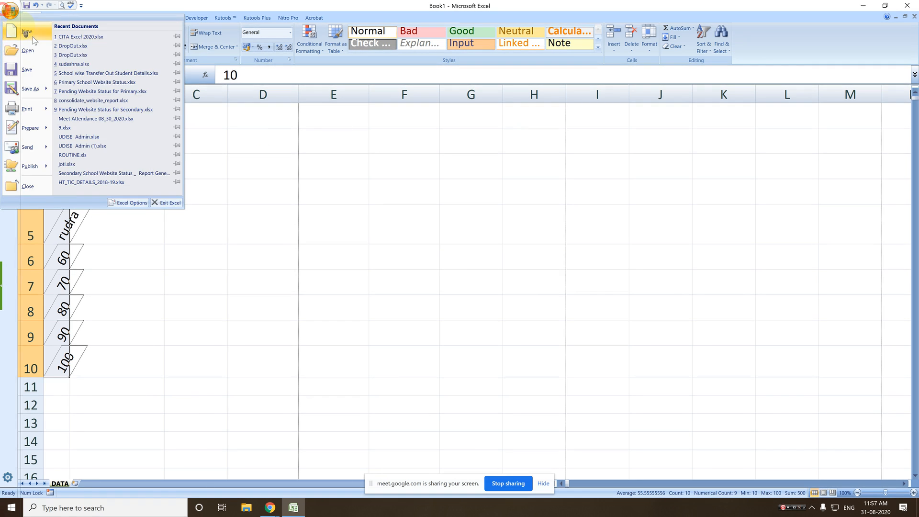
pyautogui.click(89, 63)
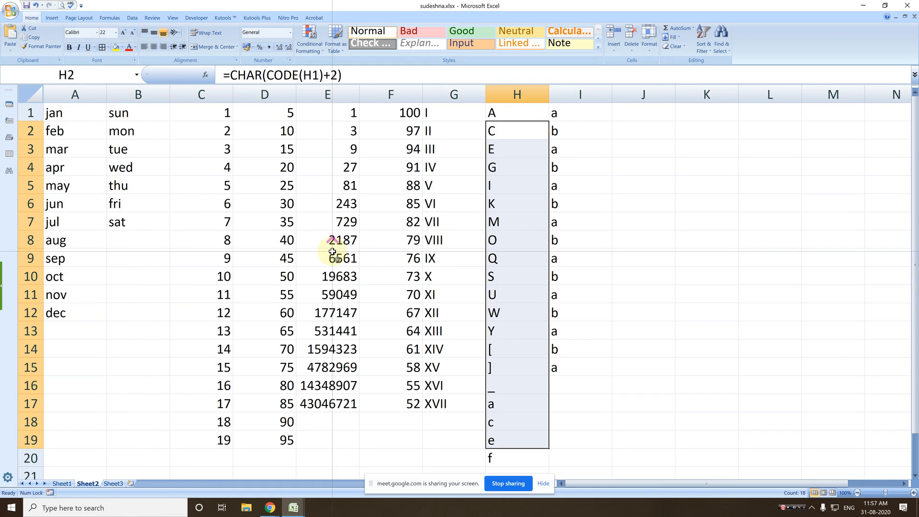
pyautogui.click(274, 210)
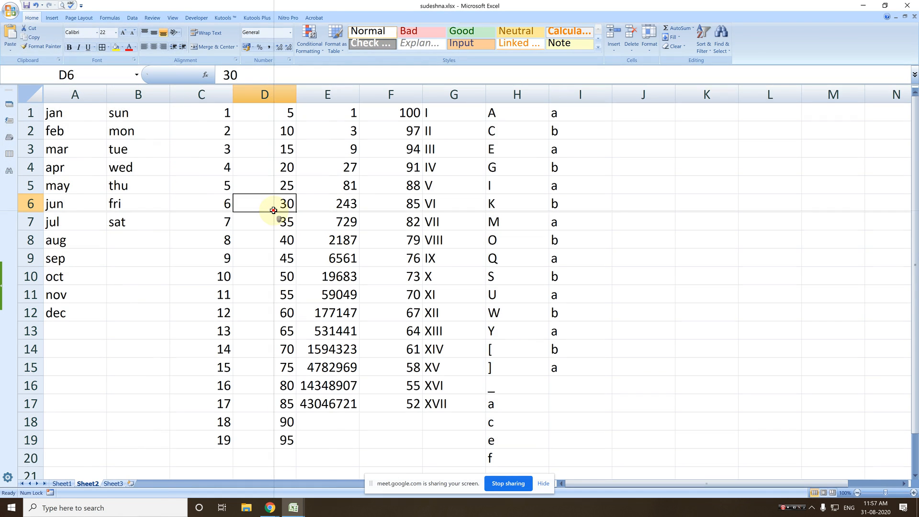
pyautogui.click(62, 483)
pyautogui.click(249, 237)
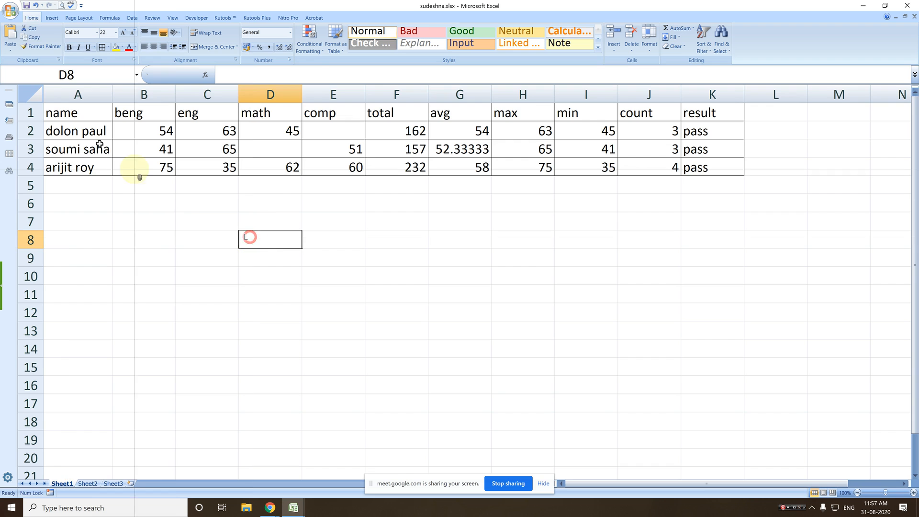
pyautogui.moveTo(77, 95); pyautogui.dragTo(714, 123)
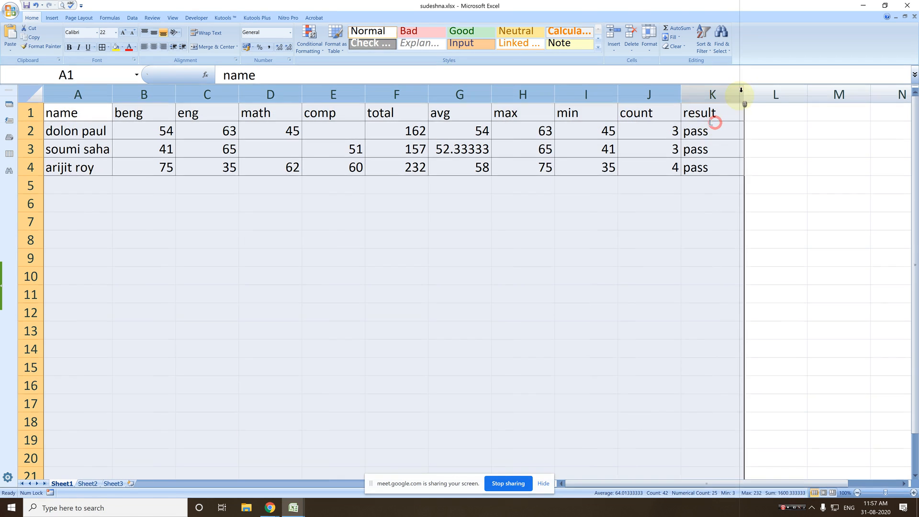
pyautogui.moveTo(742, 90); pyautogui.dragTo(554, 87)
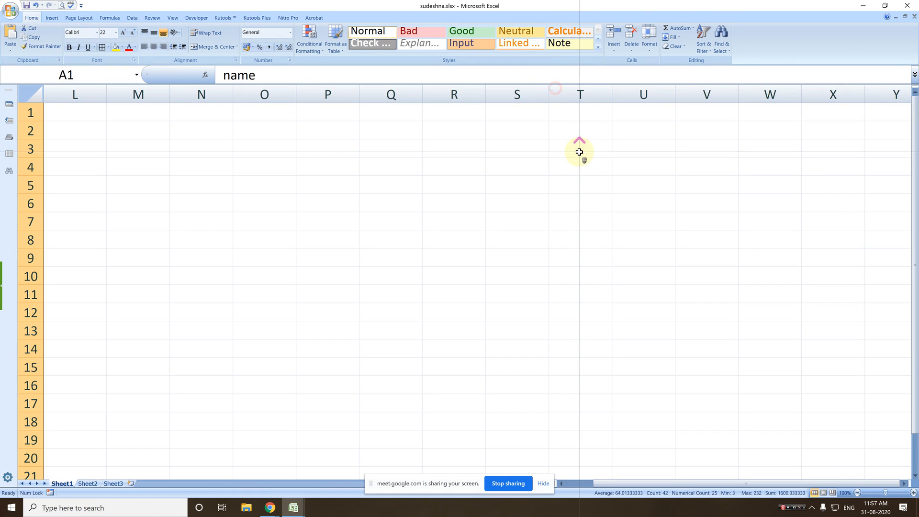
pyautogui.hotkey('ctrl', 'z')
pyautogui.click(712, 129)
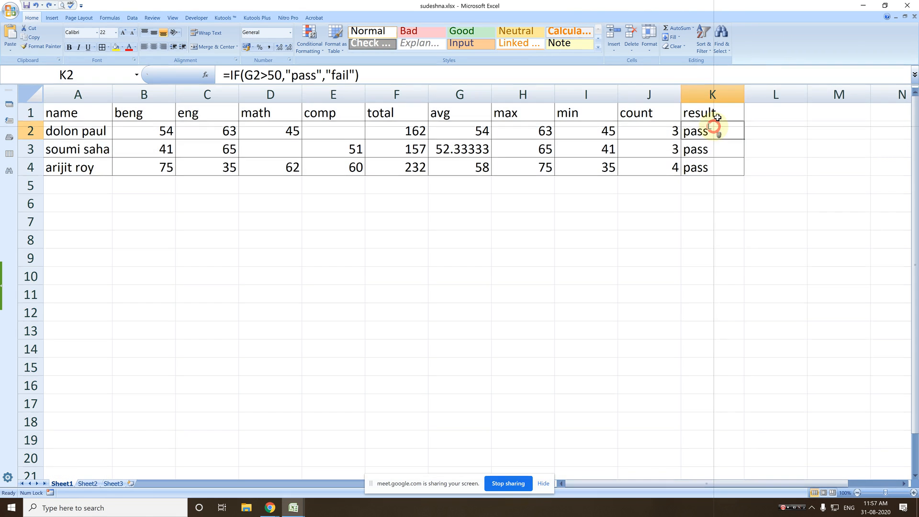
# - Manually narrow columns E, G, H and J, and apply AutoFit Column Width to A1:K4
pyautogui.moveTo(680, 92); pyautogui.dragTo(623, 91)
pyautogui.moveTo(555, 91); pyautogui.dragTo(460, 92)
pyautogui.moveTo(367, 94); pyautogui.dragTo(328, 95)
pyautogui.moveTo(44, 113); pyautogui.dragTo(571, 169)
pyautogui.click(650, 43)
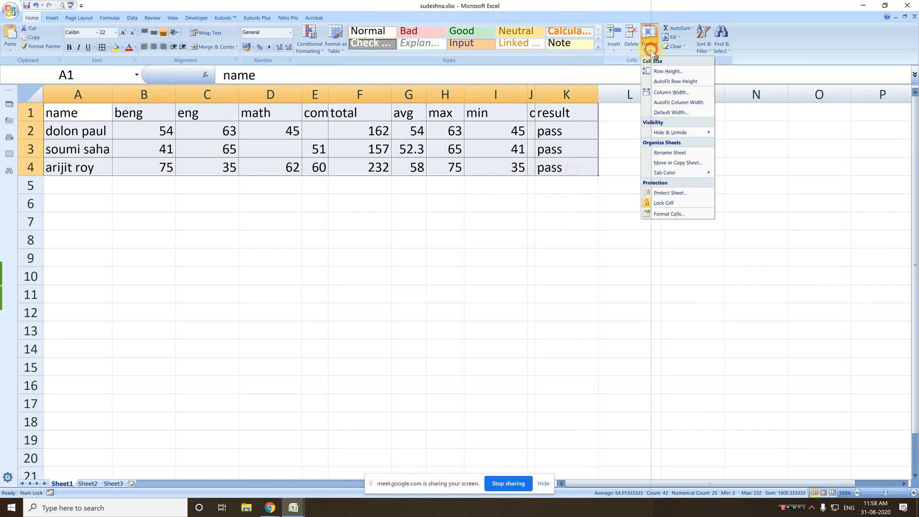
pyautogui.click(672, 103)
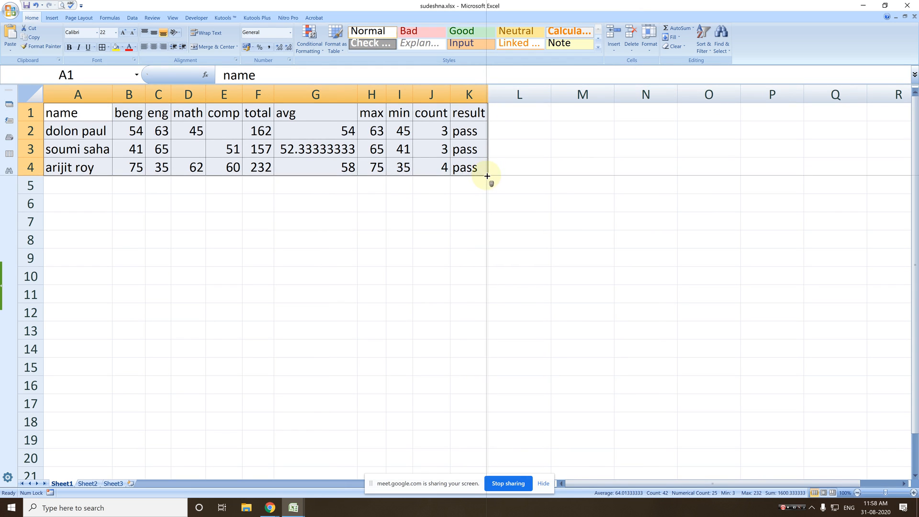
# - Select the marks table A1:K4 and move it so that it starts at cell F11
pyautogui.moveTo(468, 150); pyautogui.dragTo(549, 203)
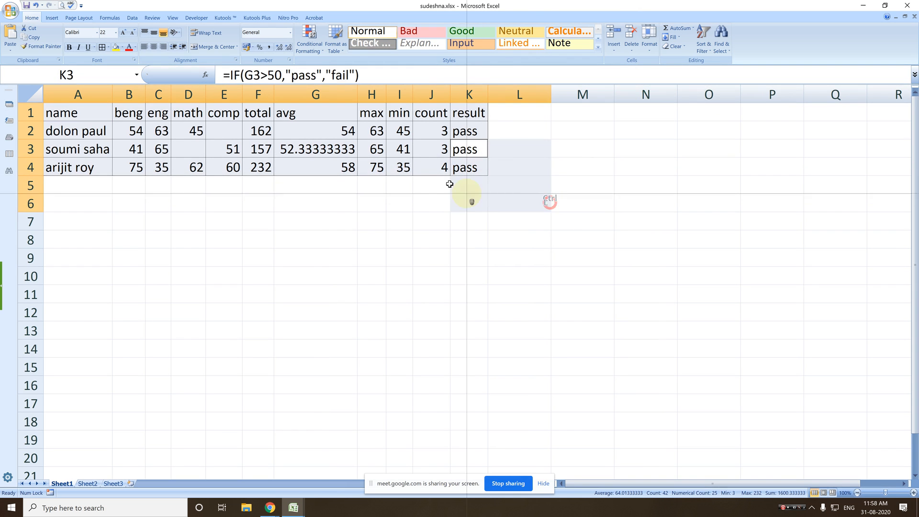
pyautogui.click(530, 226)
pyautogui.click(78, 113)
pyautogui.moveTo(90, 123); pyautogui.dragTo(479, 168)
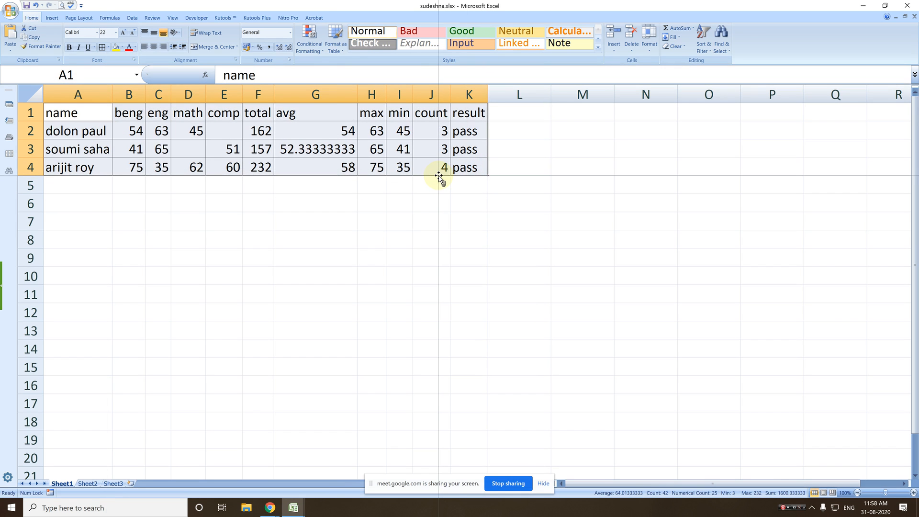
pyautogui.moveTo(441, 179); pyautogui.dragTo(707, 349)
pyautogui.press('ctrl')
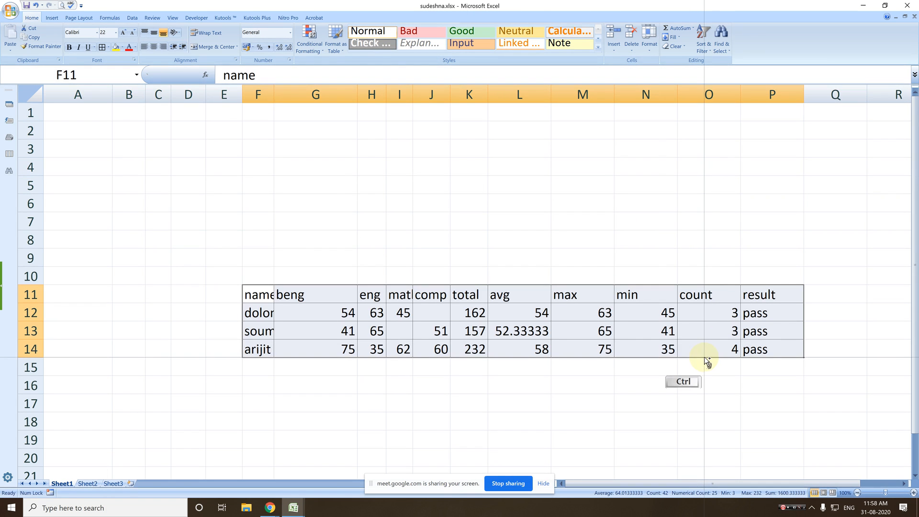
# - Copy the marks table from F11 back to A1, and undo both the copy and the move
pyautogui.moveTo(704, 355); pyautogui.dragTo(420, 170)
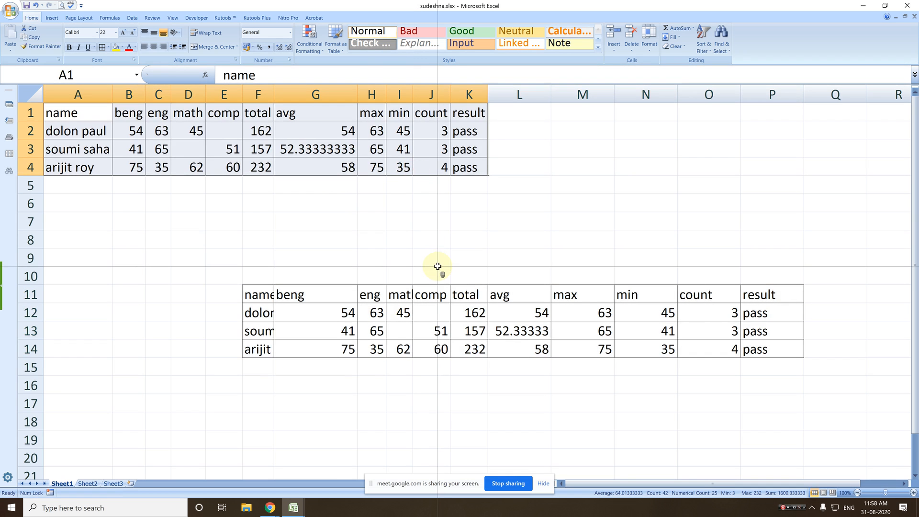
pyautogui.click(441, 244)
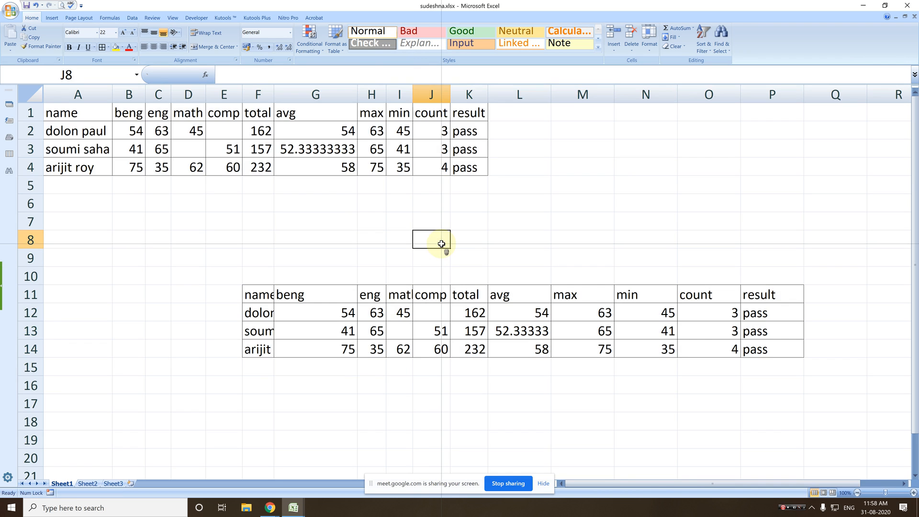
pyautogui.hotkey('ctrl', 'z')
pyautogui.hotkey('ctrl', 'z')
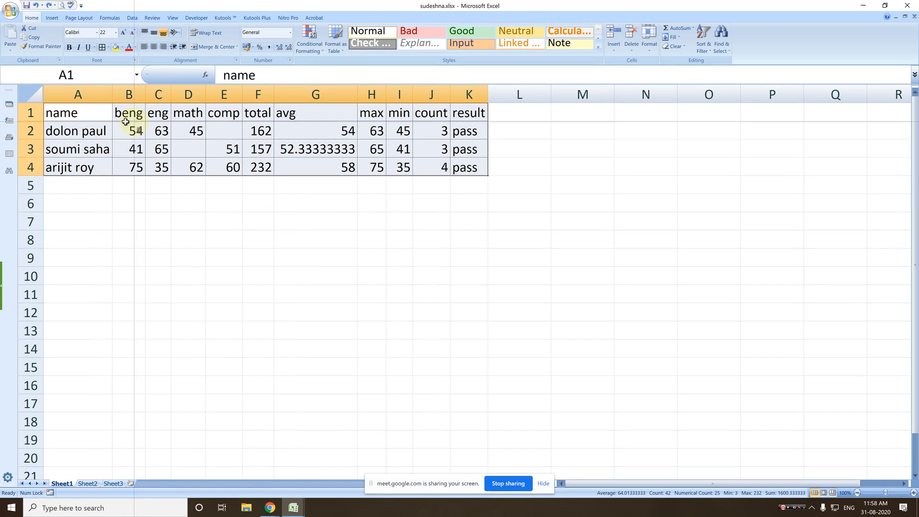
# - Extend the selection from A1 across to column DL and down to row 99 in Extend Selection mode, and return to A1
pyautogui.click(81, 113)
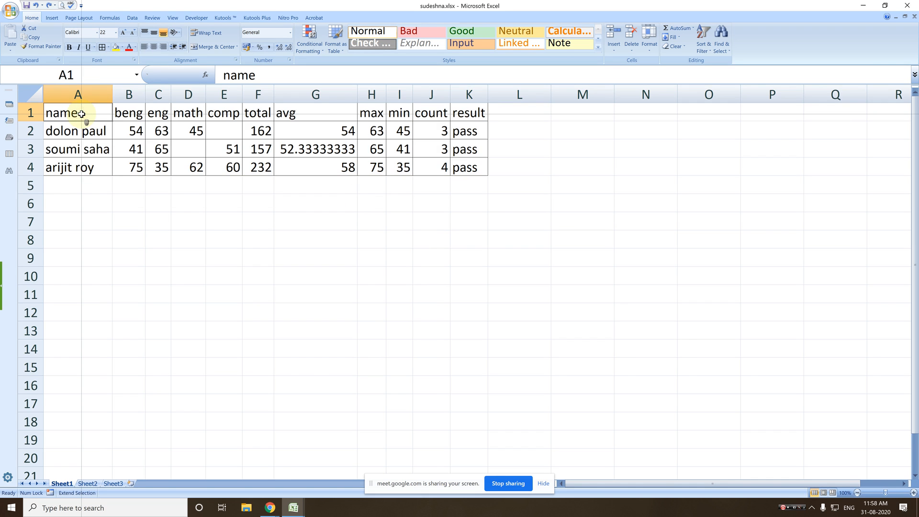
pyautogui.press('Right')
pyautogui.press('Right')
pyautogui.press('Right')
pyautogui.press('Right')
pyautogui.press('Right')
pyautogui.press('Right')
pyautogui.press('Right')
pyautogui.press('Right')
pyautogui.press('Right')
pyautogui.press('Right')
pyautogui.press('Right')
pyautogui.press('Right')
pyautogui.press('Right')
pyautogui.press('Right')
pyautogui.press('Right')
pyautogui.press('Right')
pyautogui.press('Right')
pyautogui.press('Right')
pyautogui.press('Right')
pyautogui.press('Right')
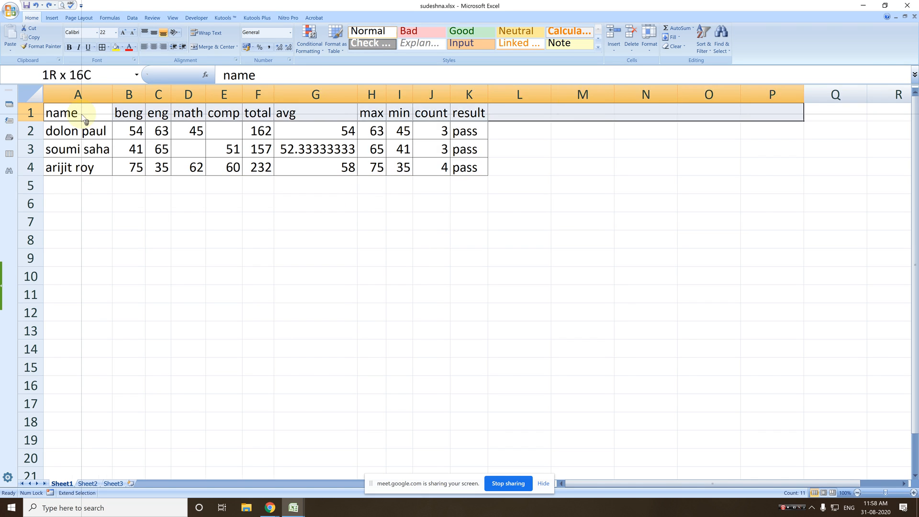
pyautogui.press('Right')
pyautogui.press('Right')
pyautogui.press('Right')
pyautogui.press('Down')
pyautogui.press('Down')
pyautogui.press('Down')
pyautogui.press('Down')
pyautogui.press('Down')
pyautogui.press('Down')
pyautogui.press('Down')
pyautogui.press('Down')
pyautogui.press('Down')
pyautogui.press('Down')
pyautogui.press('Down')
pyautogui.press('Down')
pyautogui.press('Down')
pyautogui.press('Down')
pyautogui.press('Down')
pyautogui.press('Down')
pyautogui.press('Down')
pyautogui.press('Down')
pyautogui.press('Down')
pyautogui.press('Down')
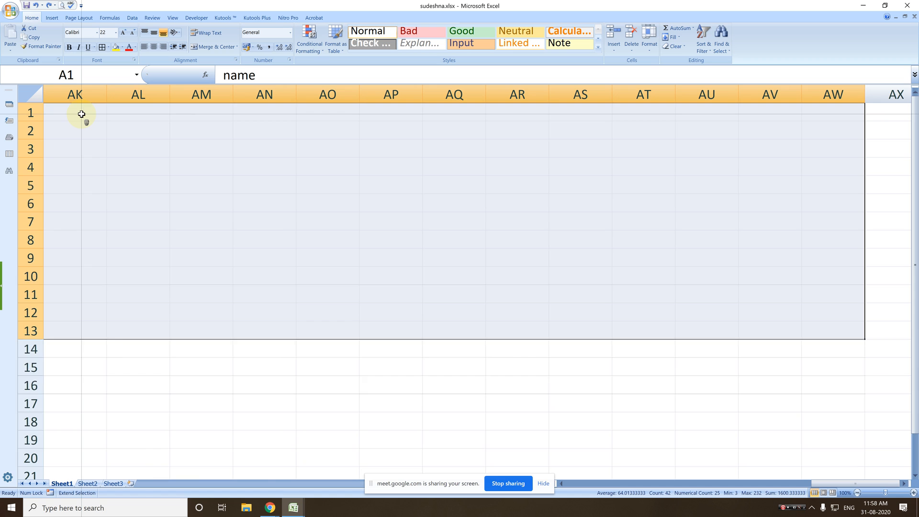
pyautogui.scroll(-13, 82, 114)
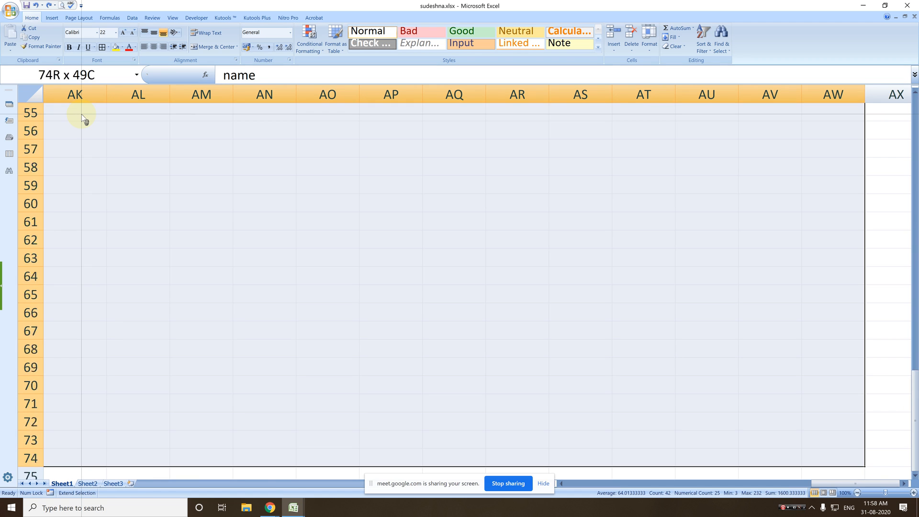
pyautogui.hscroll(8, 82, 114)
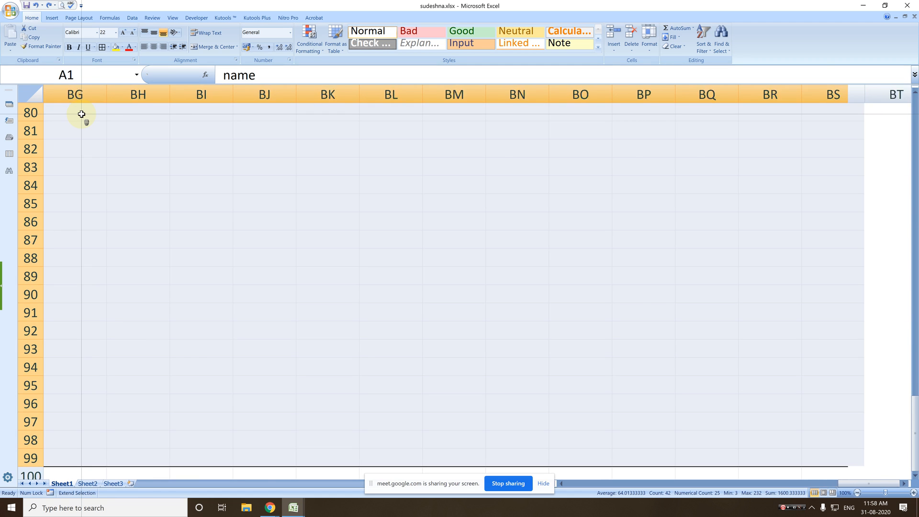
pyautogui.hscroll(16, 82, 114)
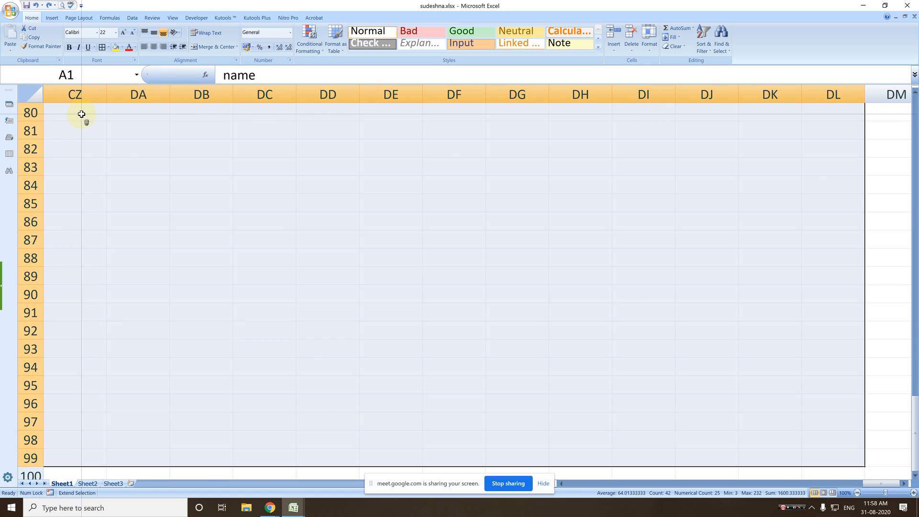
pyautogui.hotkey('ctrl', 'Home')
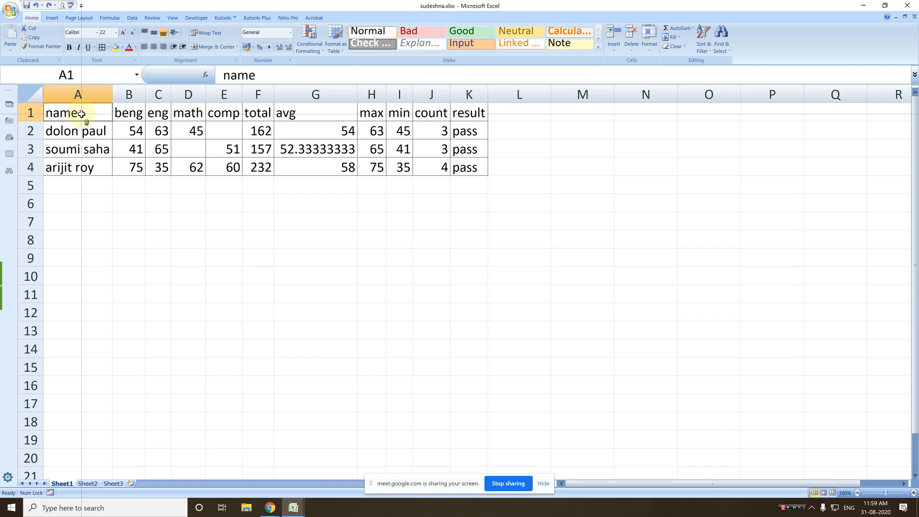
# - Apply the Accent3 cell style to the header row A1:K1
pyautogui.moveTo(81, 114); pyautogui.dragTo(484, 112)
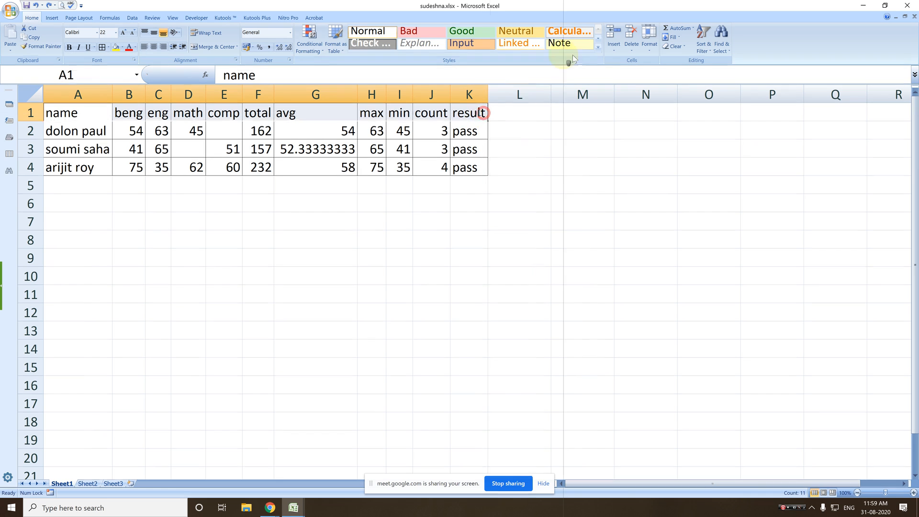
pyautogui.click(599, 48)
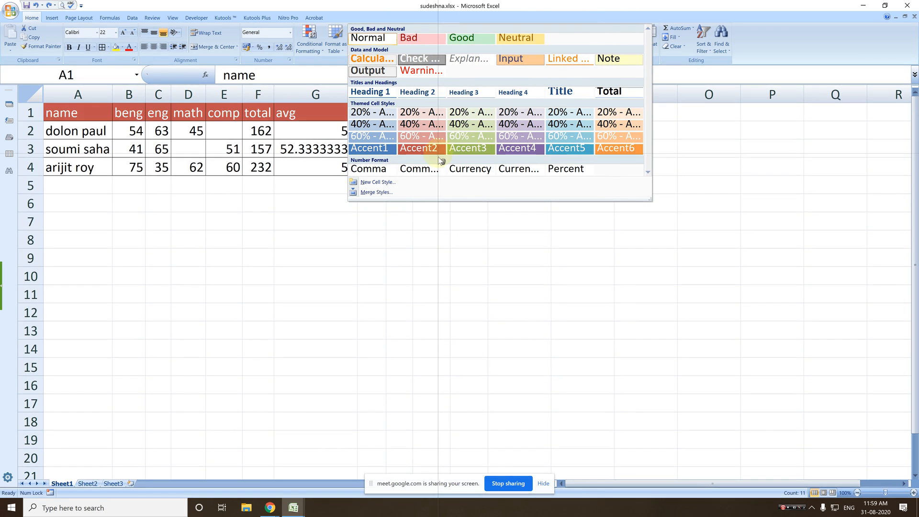
pyautogui.click(471, 148)
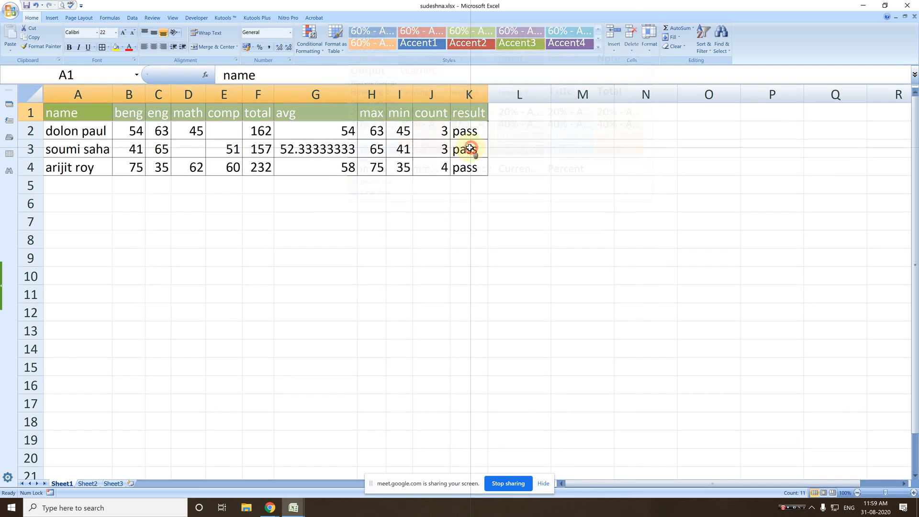
pyautogui.click(362, 203)
# - Cut the marks table A1:K4 and insert the cut cells at G7
pyautogui.moveTo(62, 115); pyautogui.dragTo(457, 168)
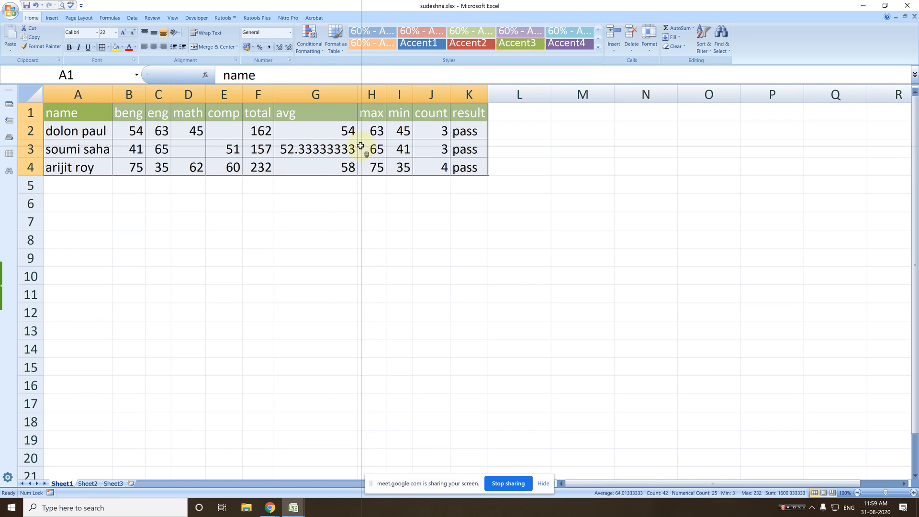
pyautogui.rightClick(328, 131)
pyautogui.click(356, 137)
pyautogui.click(309, 227)
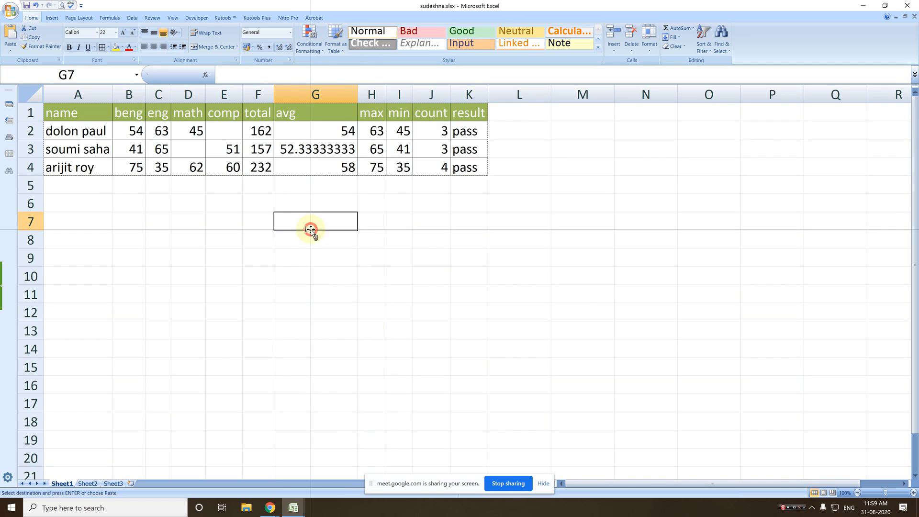
pyautogui.rightClick(312, 226)
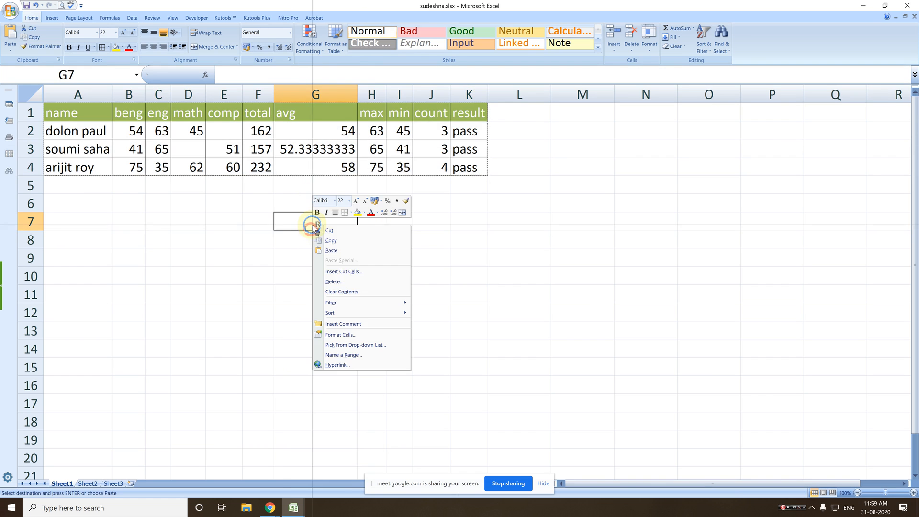
pyautogui.click(352, 271)
pyautogui.click(335, 283)
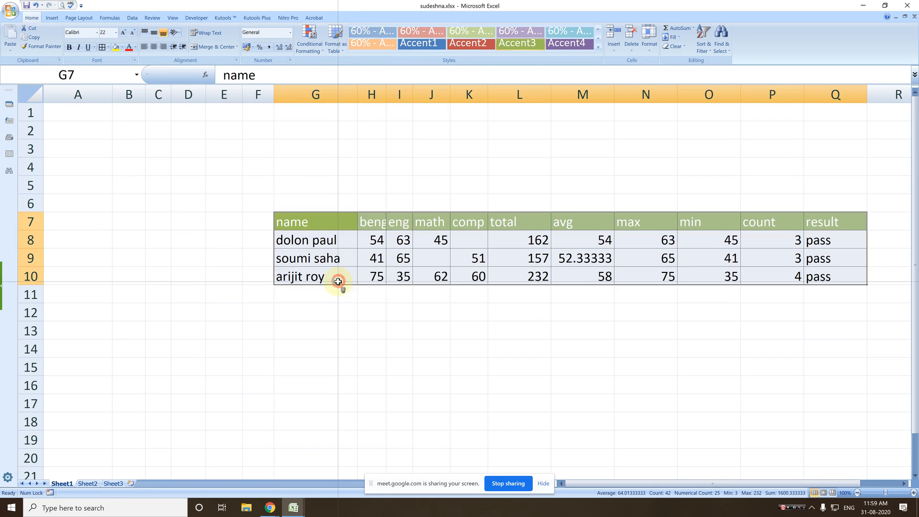
# - Copy the marks table G7:Q10 and paste it transposed at cell A1 of Sheet3 with Paste Special
pyautogui.rightClick(335, 225)
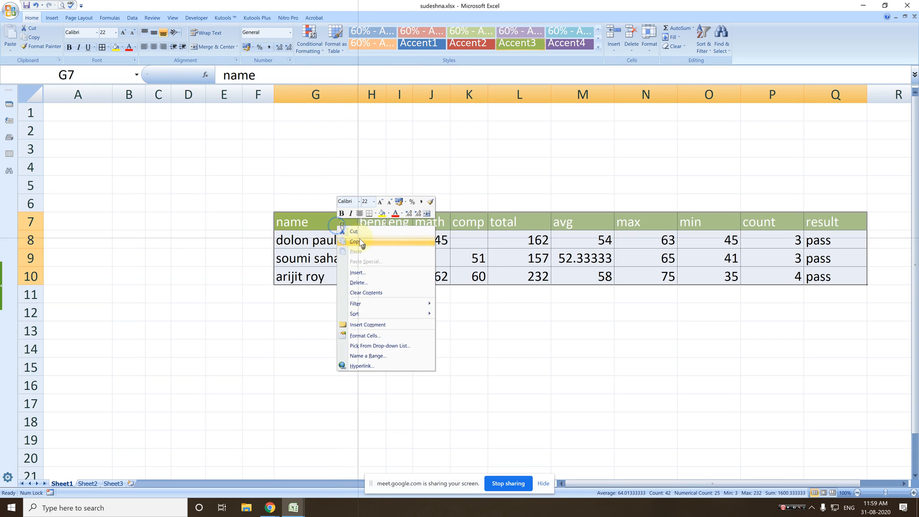
pyautogui.click(362, 241)
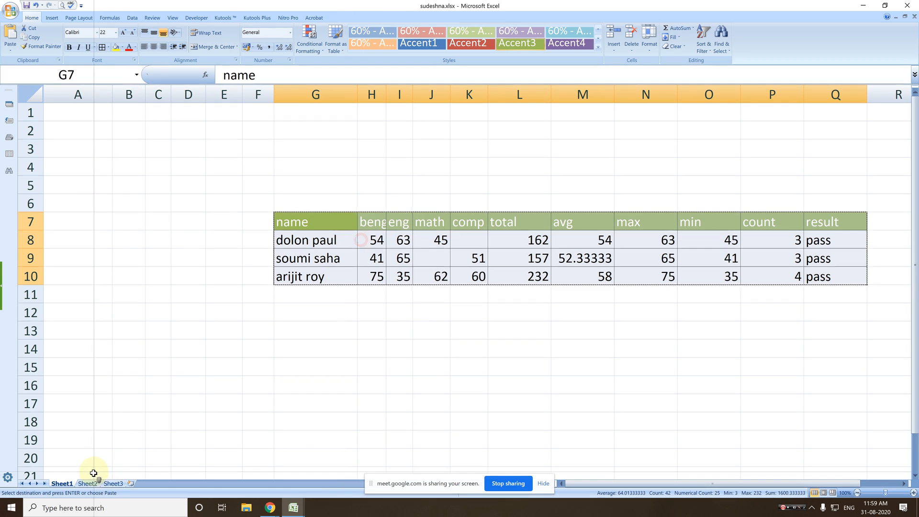
pyautogui.click(111, 485)
pyautogui.click(85, 111)
pyautogui.rightClick(84, 112)
pyautogui.click(115, 142)
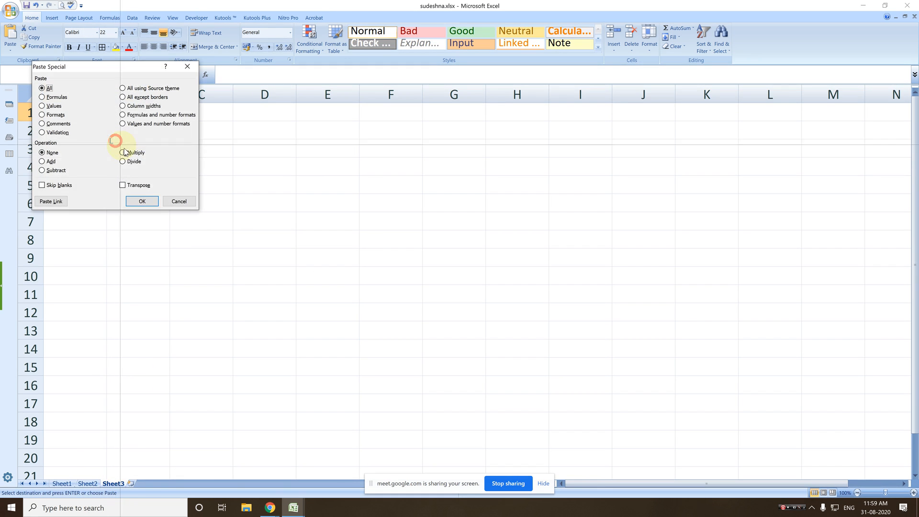
pyautogui.click(123, 185)
pyautogui.click(142, 202)
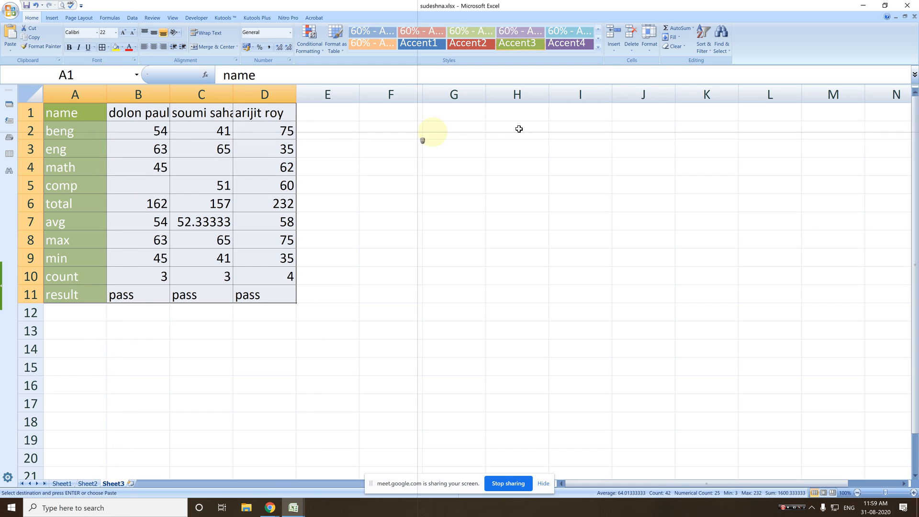
# - AutoFit the column widths of the transposed table on Sheet3 and go back to Sheet1
pyautogui.click(649, 39)
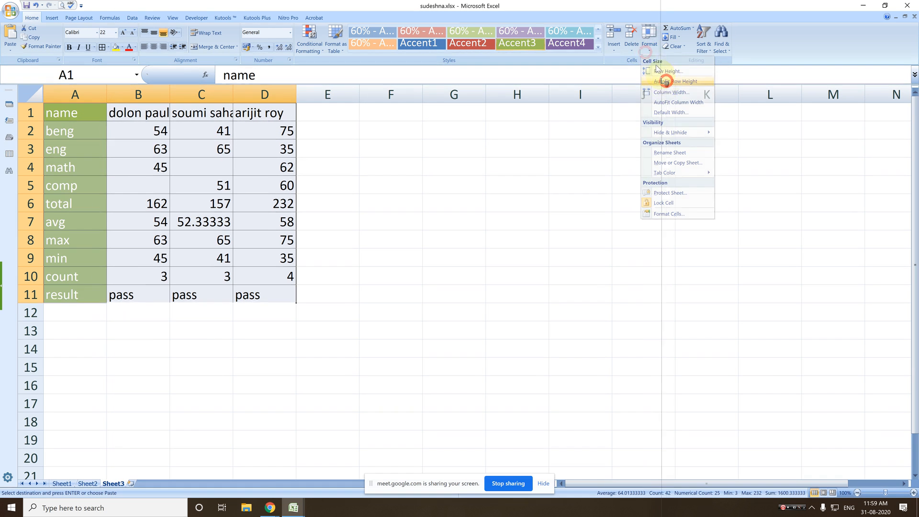
pyautogui.click(657, 102)
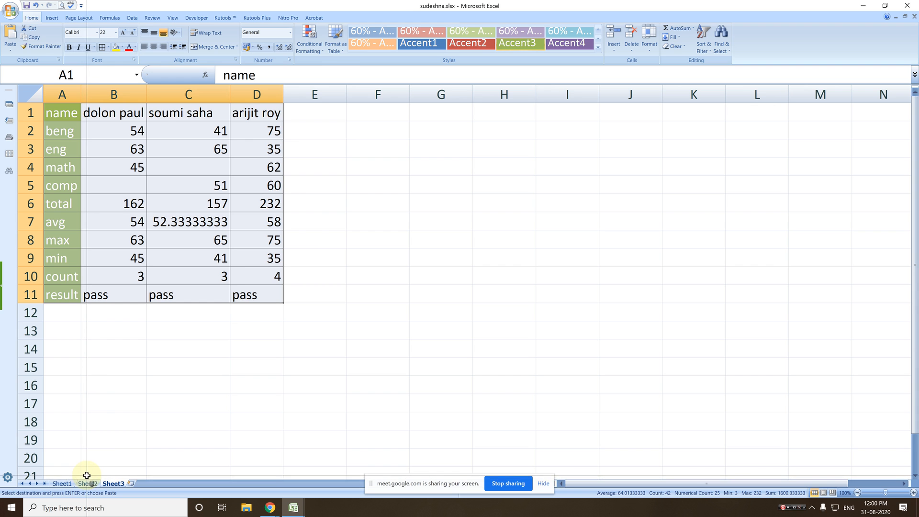
pyautogui.click(60, 484)
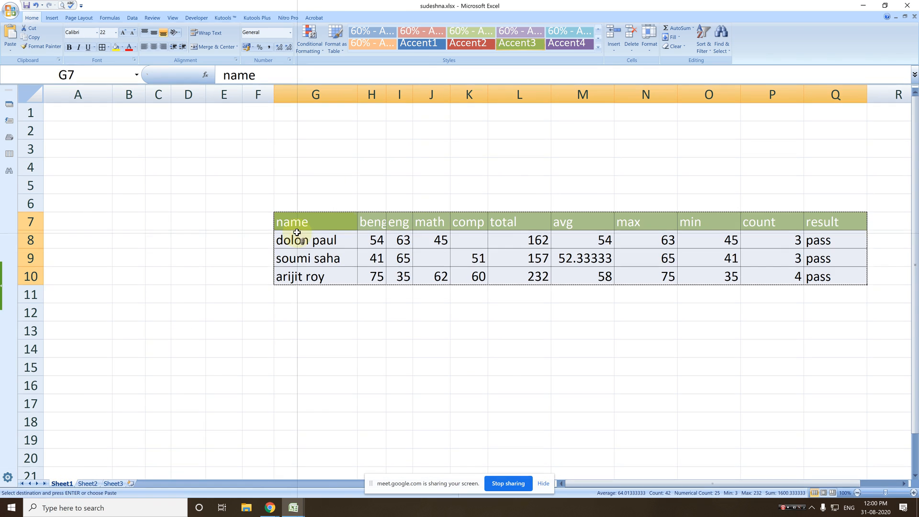
# - Apply Clear All to the marks table G7:Q10 and undo it
pyautogui.click(684, 46)
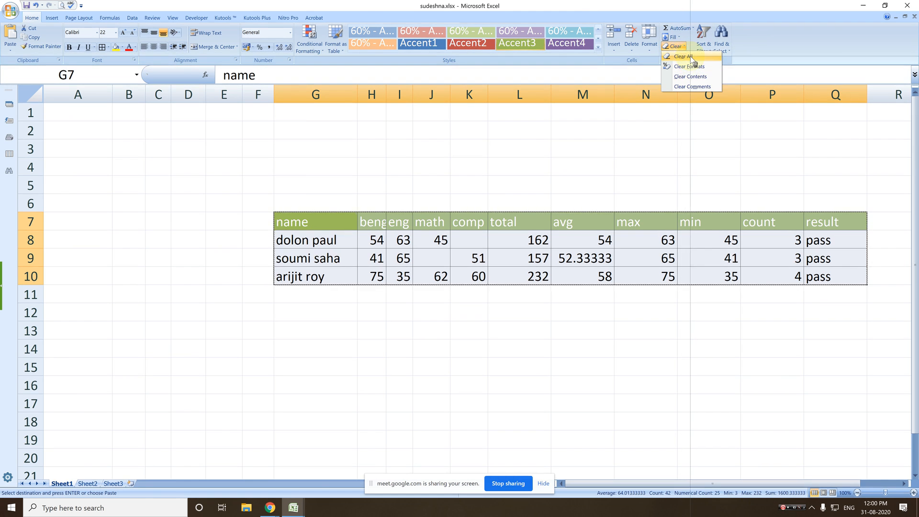
pyautogui.click(691, 57)
pyautogui.hotkey('ctrl', 'z')
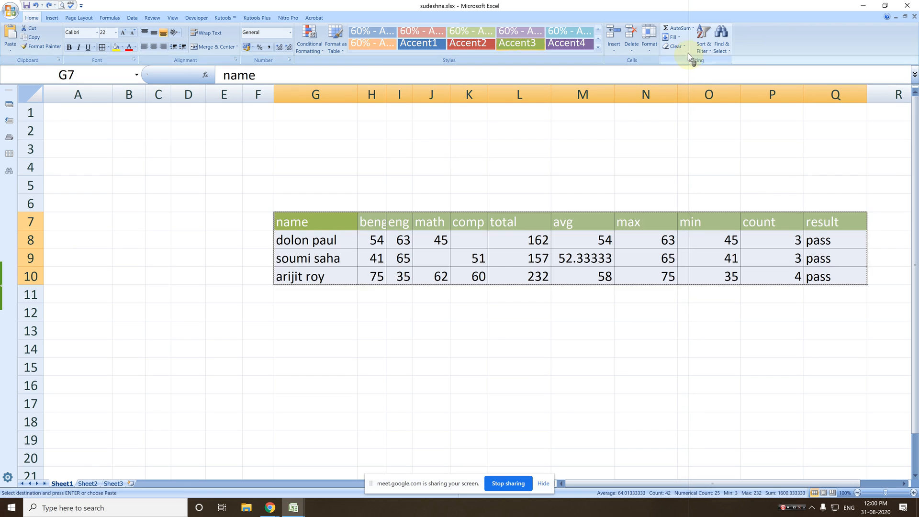
# - Apply Clear Formats to the marks table G7:Q10 and undo it
pyautogui.click(683, 47)
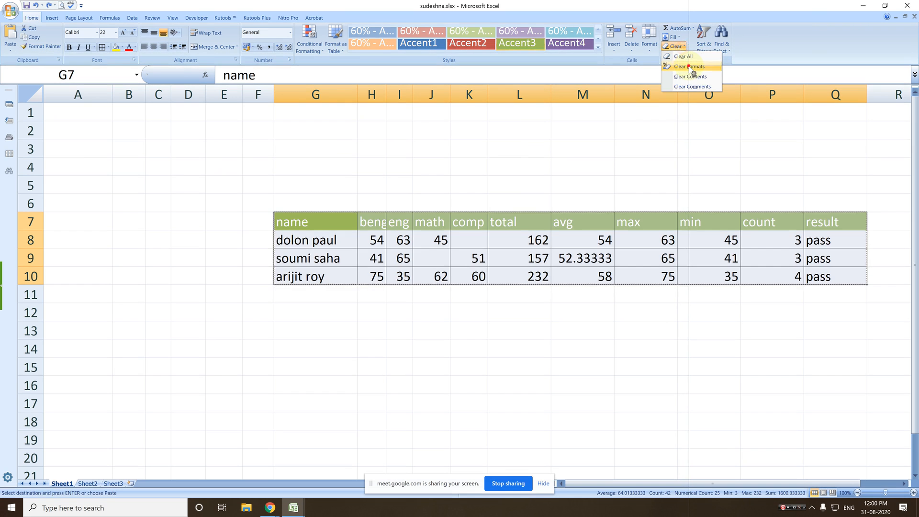
pyautogui.click(688, 66)
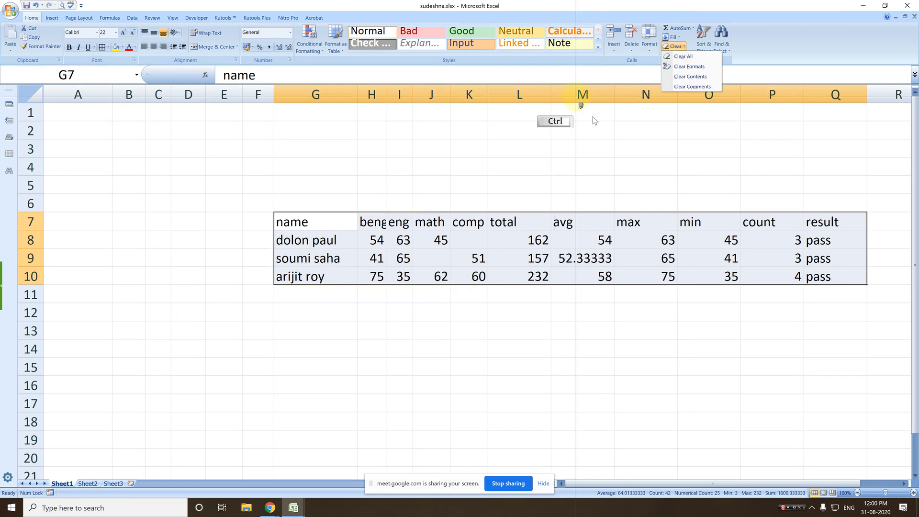
pyautogui.click(601, 134)
pyautogui.hotkey('ctrl', 'z')
# - Apply Clear Contents to the marks table G7:Q10 and undo it
pyautogui.click(676, 46)
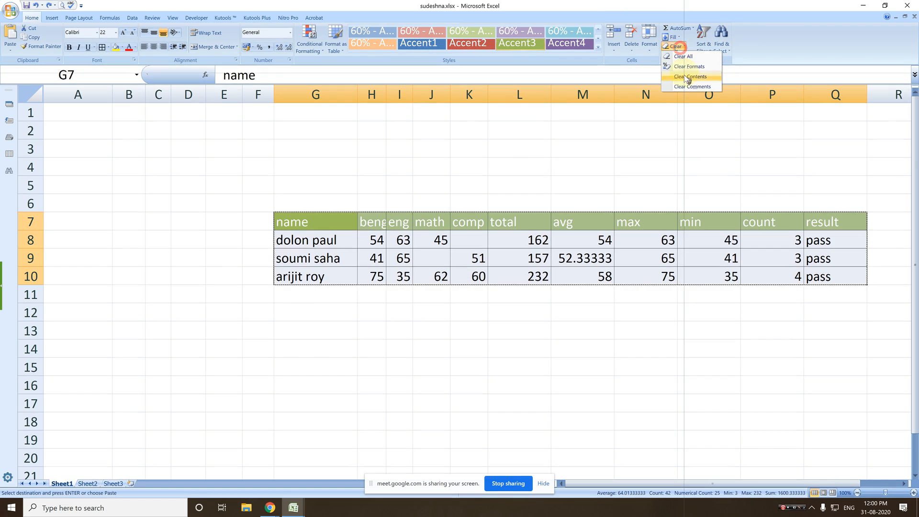
pyautogui.click(685, 76)
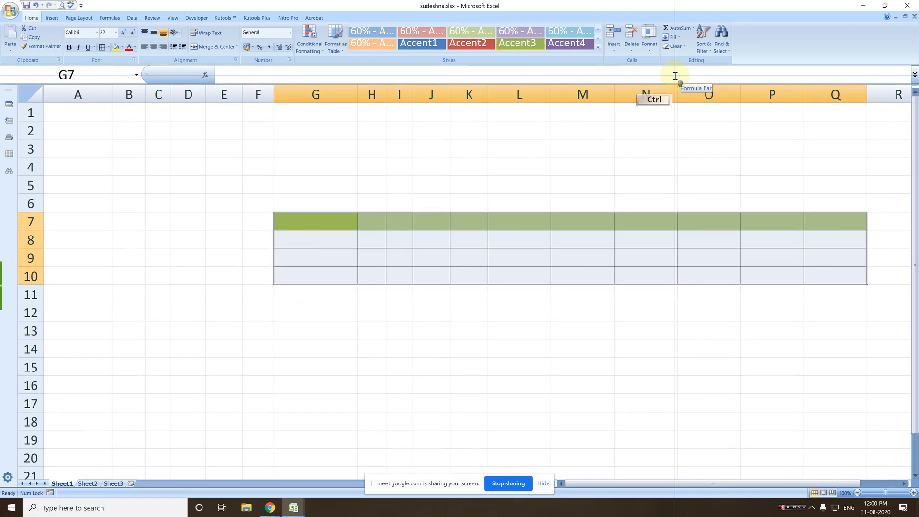
pyautogui.hotkey('ctrl', 'z')
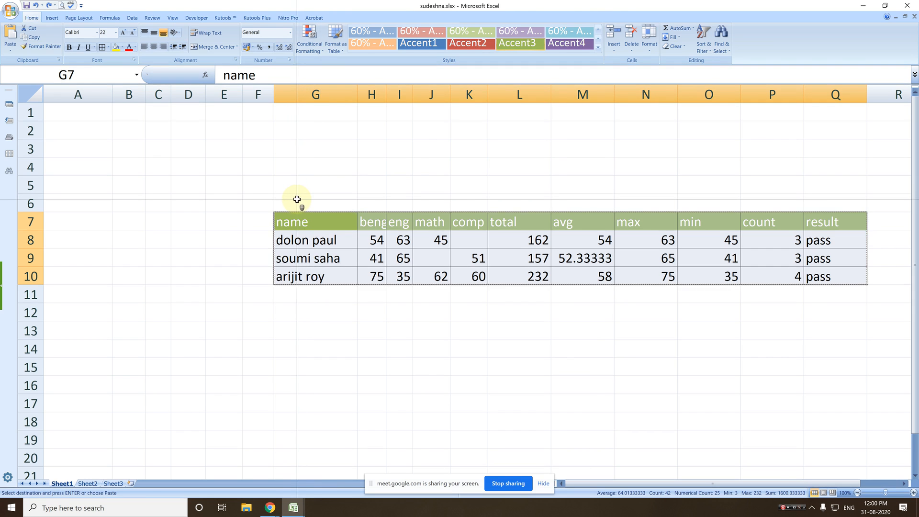
# - Switch from the workbook to the Windows desktop and open an image file stored there
pyautogui.click(270, 508)
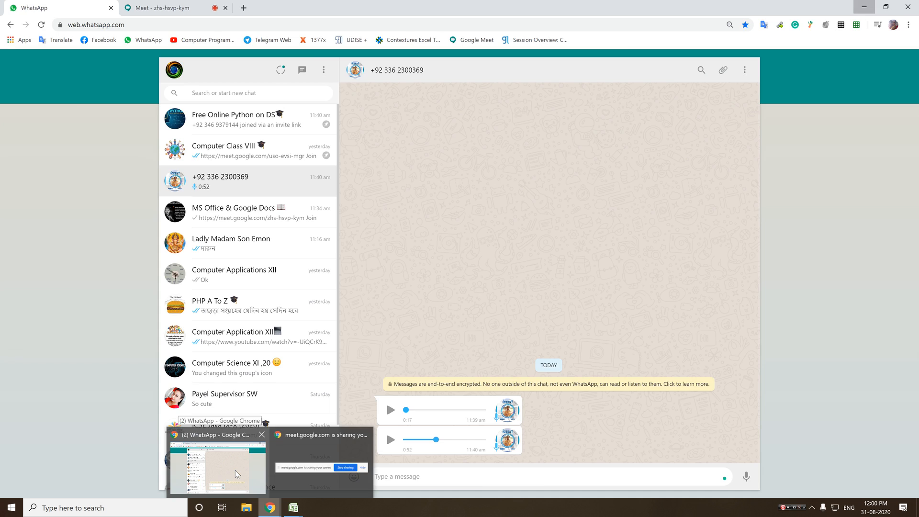
pyautogui.click(235, 471)
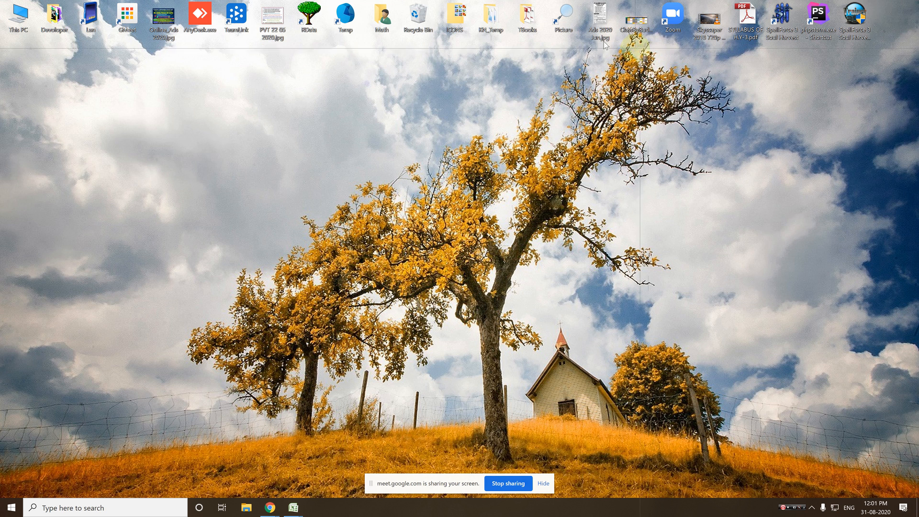
pyautogui.doubleClick(640, 29)
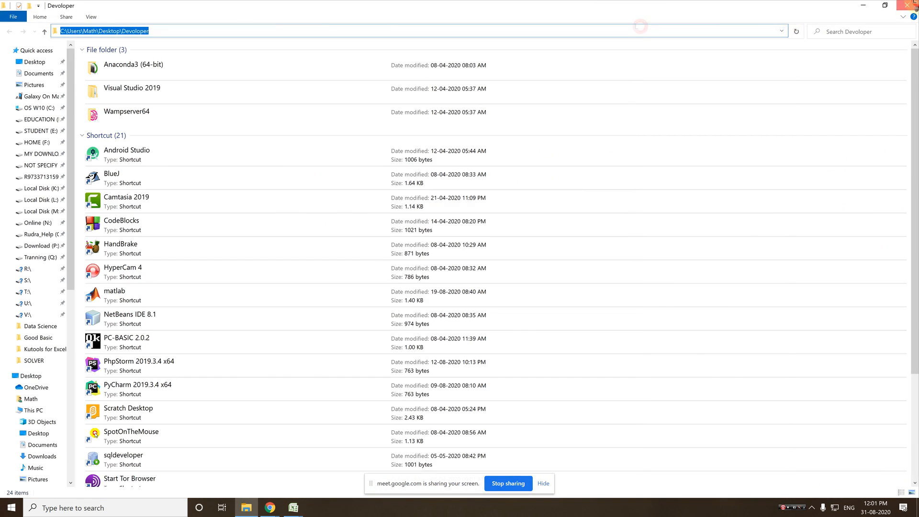
pyautogui.click(913, 4)
pyautogui.doubleClick(630, 24)
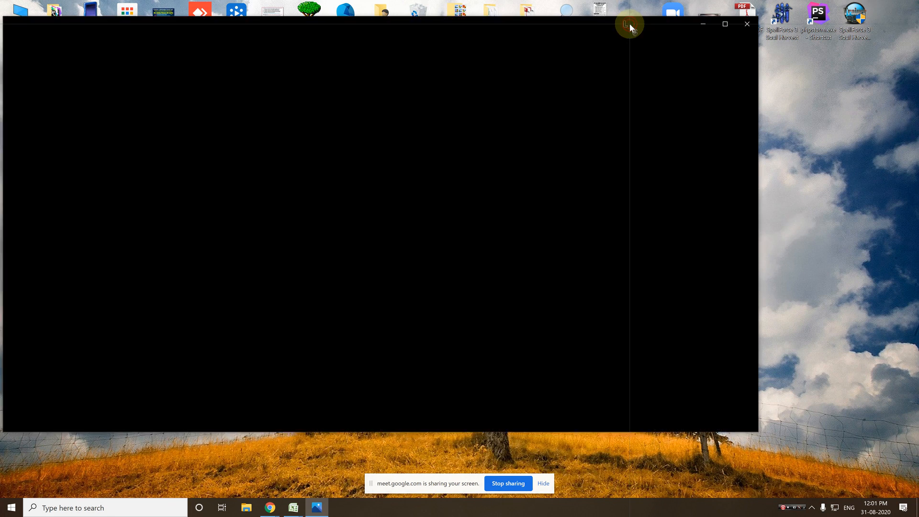